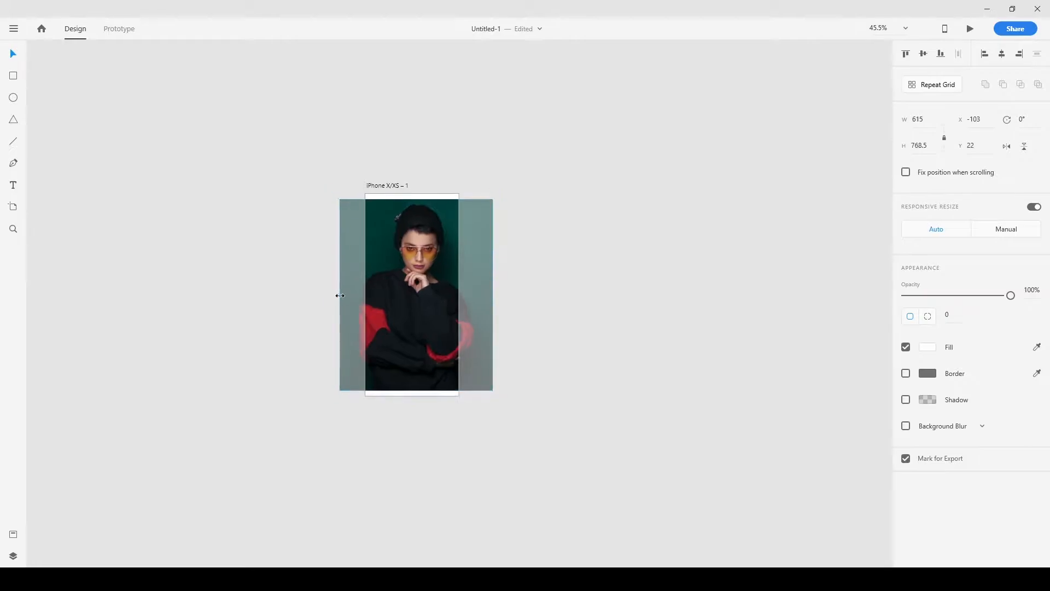
Enlarge the portrait photo to about 726 × 907.5 and position it at X -103, Y 0 to cover the artboard.
{"action": "left_click_drag", "start_coordinate": [494, 384], "coordinate": [522, 419]}
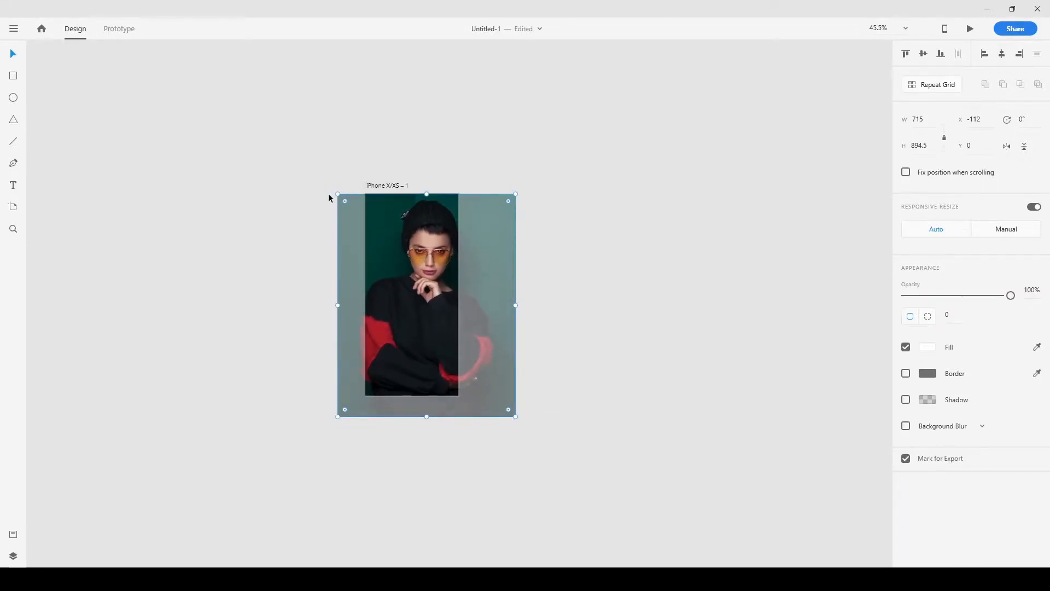
{"action": "left_click_drag", "start_coordinate": [336, 194], "coordinate": [333, 191]}
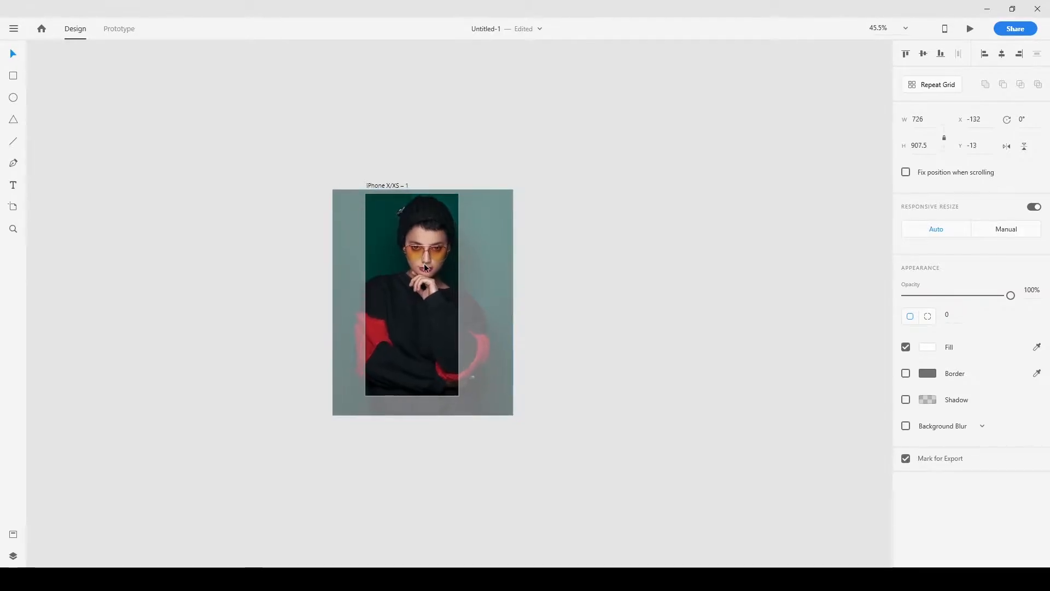
{"action": "left_click_drag", "start_coordinate": [424, 265], "coordinate": [431, 268]}
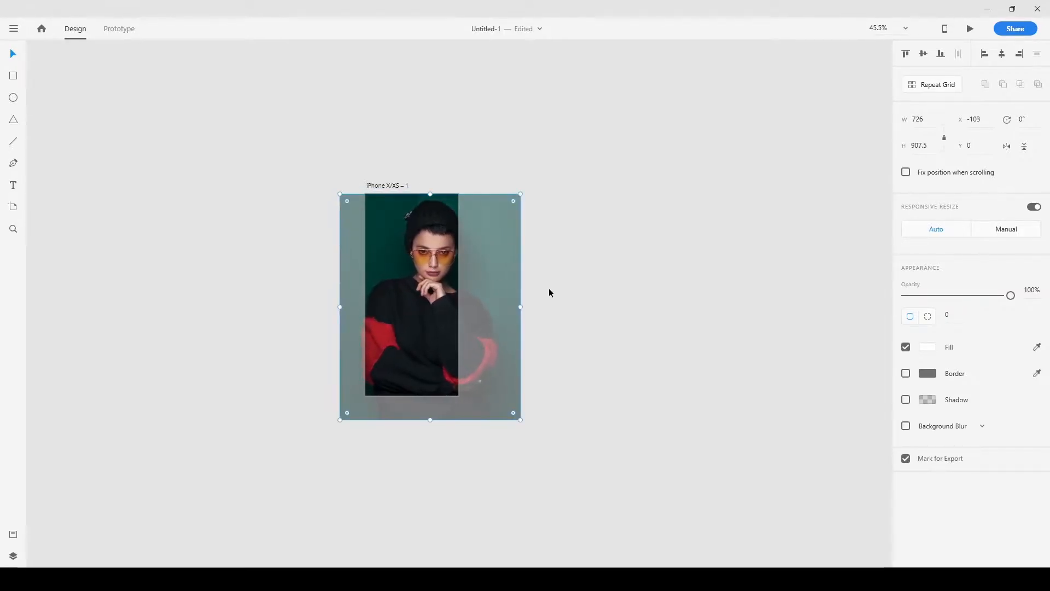
{"action": "left_click", "coordinate": [530, 287]}
Draw a horizontal line about 43 long near the upper-left corner of the artboard.
{"action": "scroll", "coordinate": [461, 273], "scroll_direction": "up", "scroll_amount": 2}
{"action": "key", "text": "ctrl+1"}
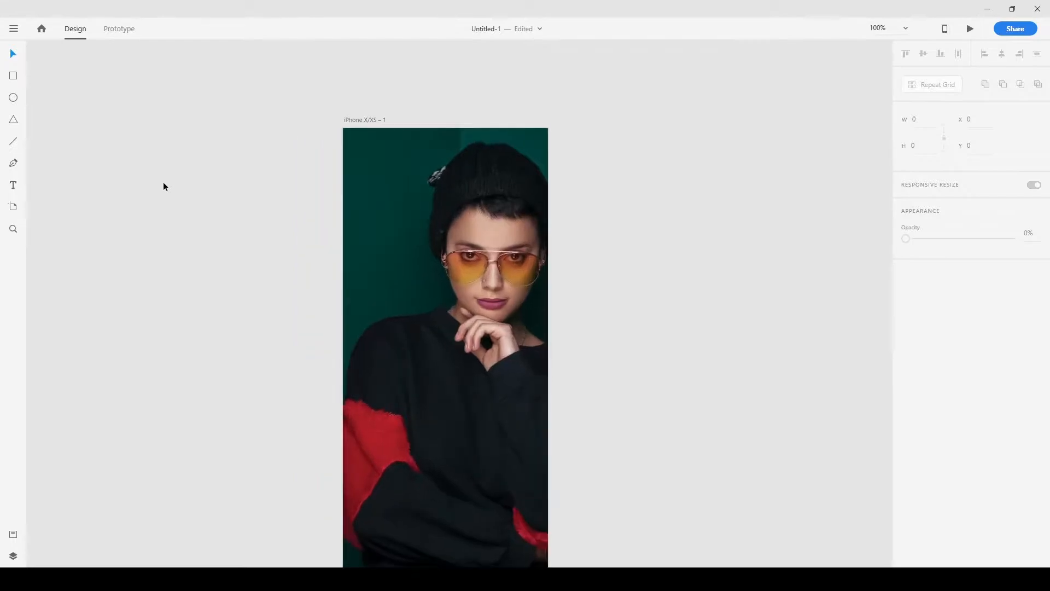
{"action": "left_click_drag", "start_coordinate": [358, 156], "coordinate": [380, 155]}
{"action": "scroll", "coordinate": [368, 153], "scroll_direction": "up", "scroll_amount": 5}
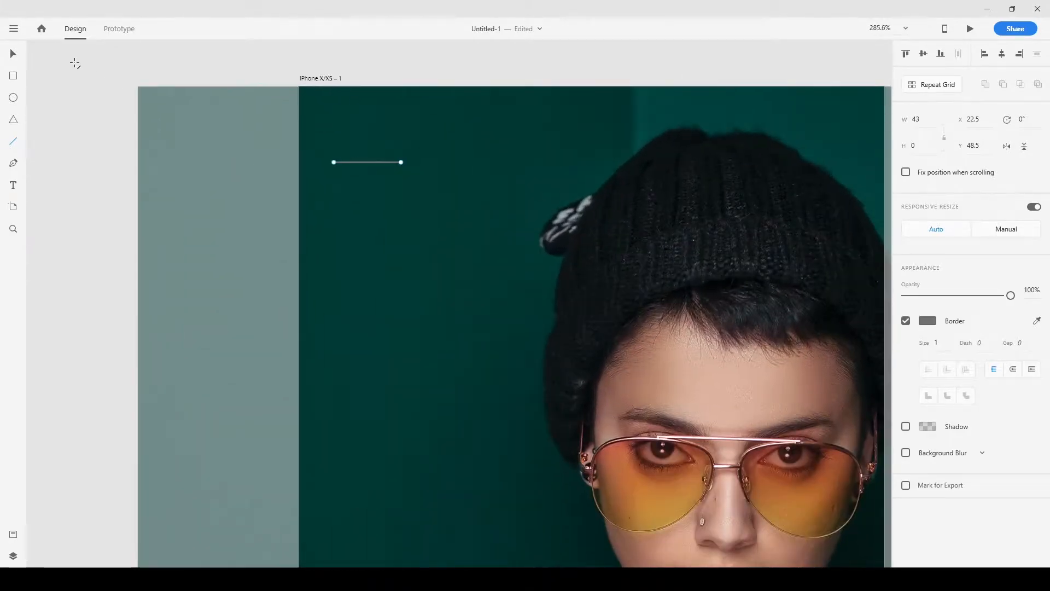
Give the line a white border with a size of 2.
{"action": "left_click", "coordinate": [929, 321]}
{"action": "left_click", "coordinate": [768, 303]}
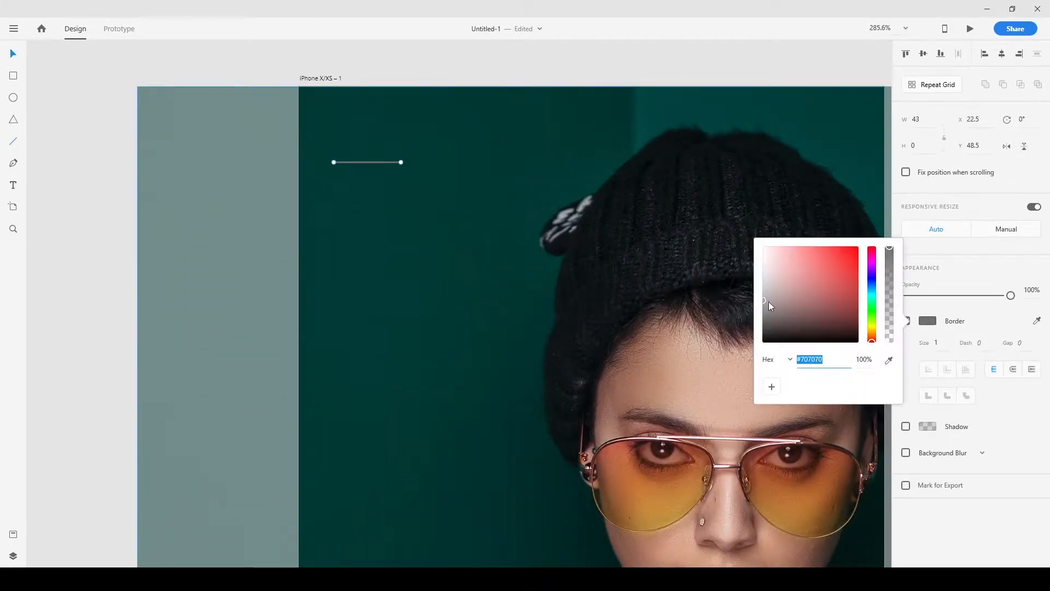
{"action": "left_click", "coordinate": [387, 163]}
{"action": "type", "text": "2"}
{"action": "key", "text": "Return"}
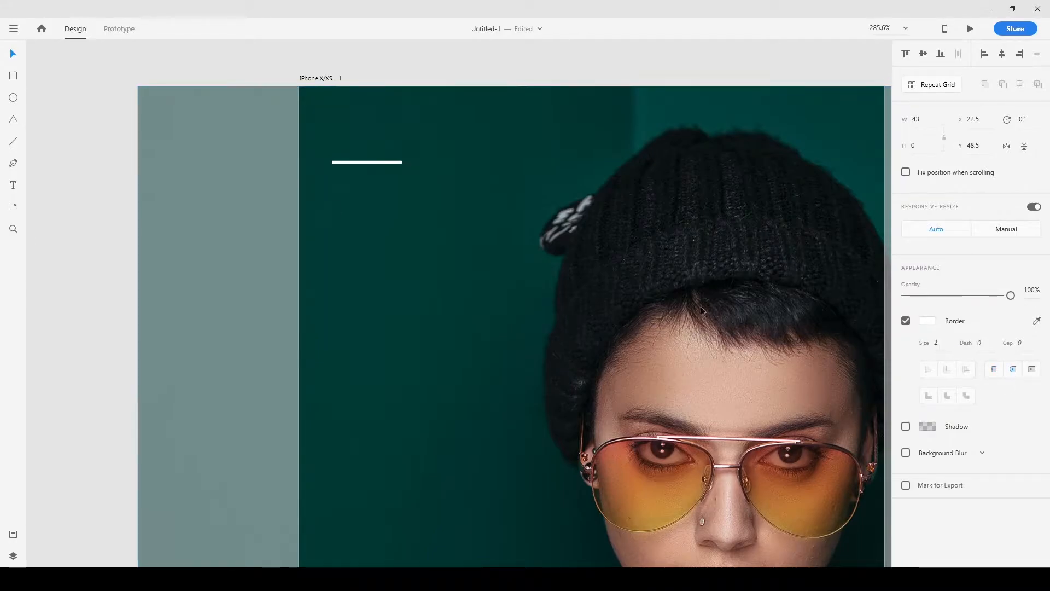
Turn the line into a repeat grid about 35 high with three stacked lines, forming a menu icon.
{"action": "left_click", "coordinate": [387, 168]}
{"action": "left_click", "coordinate": [926, 85]}
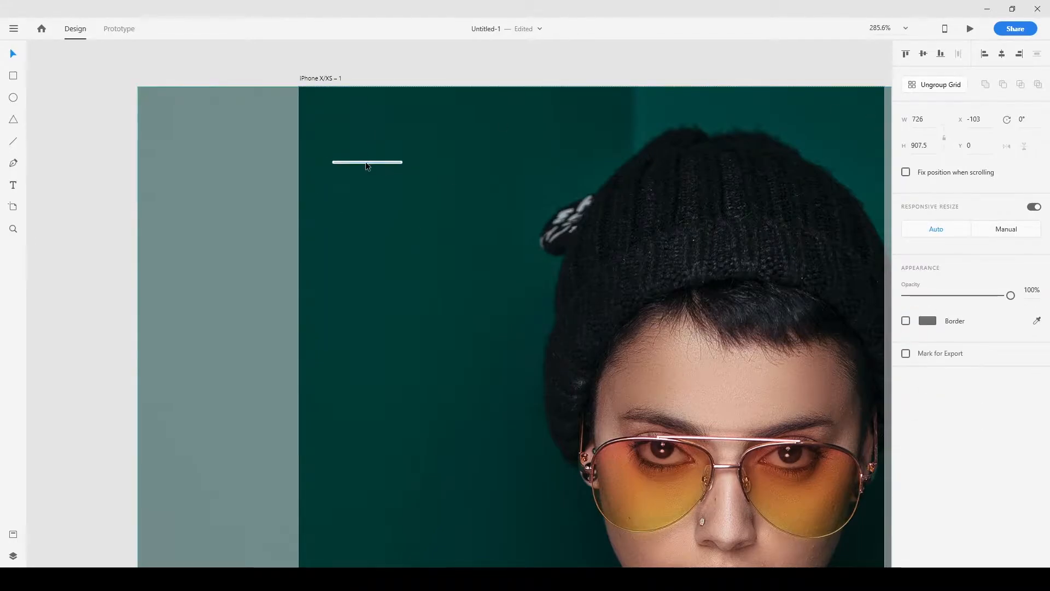
{"action": "left_click", "coordinate": [367, 164]}
{"action": "left_click", "coordinate": [924, 86]}
{"action": "mouse_move", "coordinate": [368, 181]}
{"action": "left_mouse_down"}
{"action": "mouse_move", "coordinate": [367, 276]}
{"action": "mouse_move", "coordinate": [370, 184]}
{"action": "left_mouse_up"}
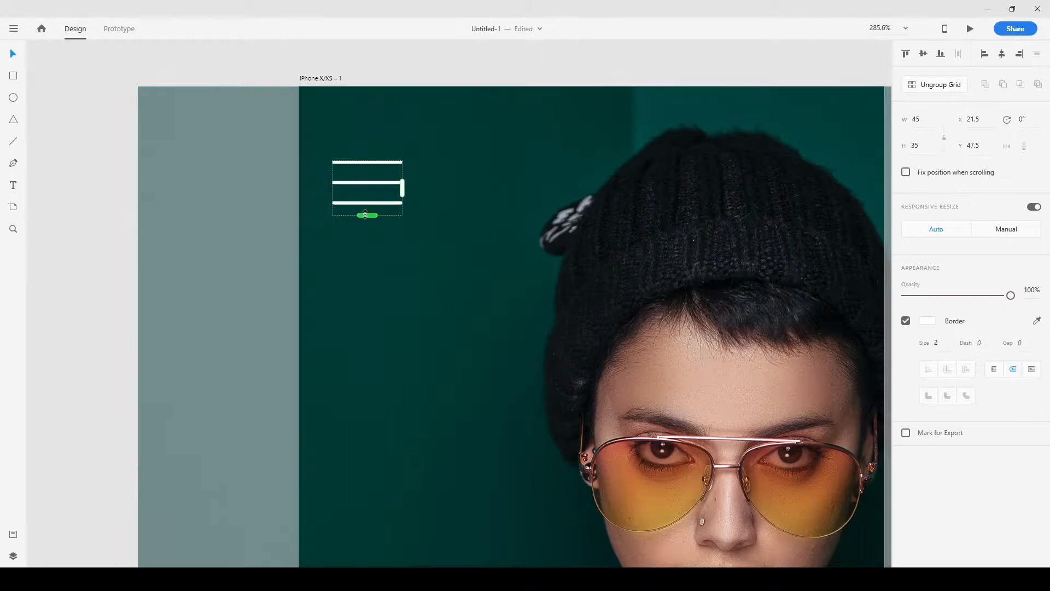
{"action": "left_click", "coordinate": [122, 102]}
Show the artboard's layout grid and align the menu icon with the first column's left edge at X 36.
{"action": "scroll", "coordinate": [298, 173], "scroll_direction": "down", "scroll_amount": 4}
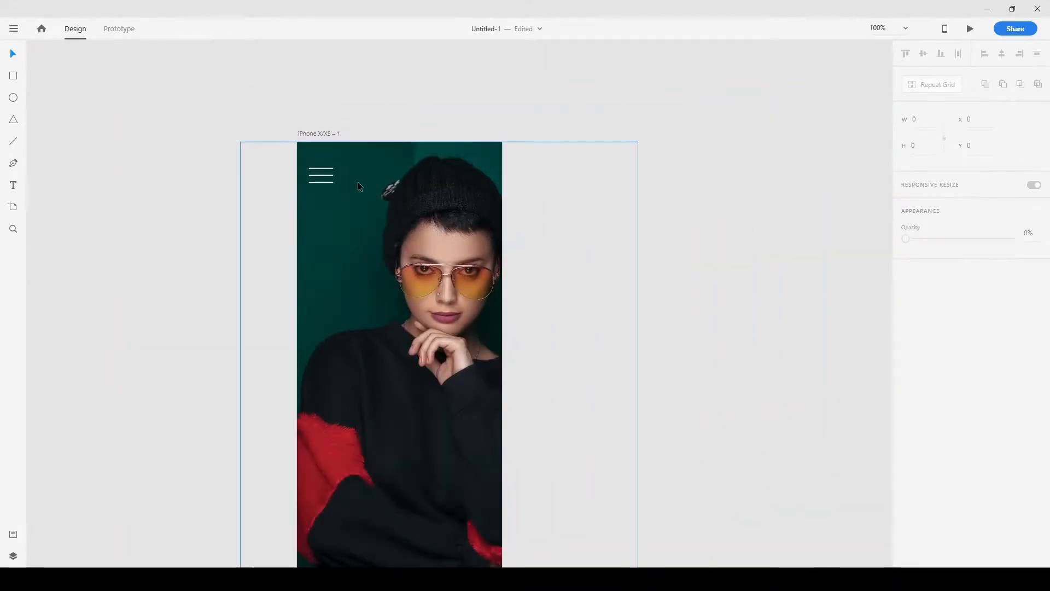
{"action": "right_click", "coordinate": [376, 190]}
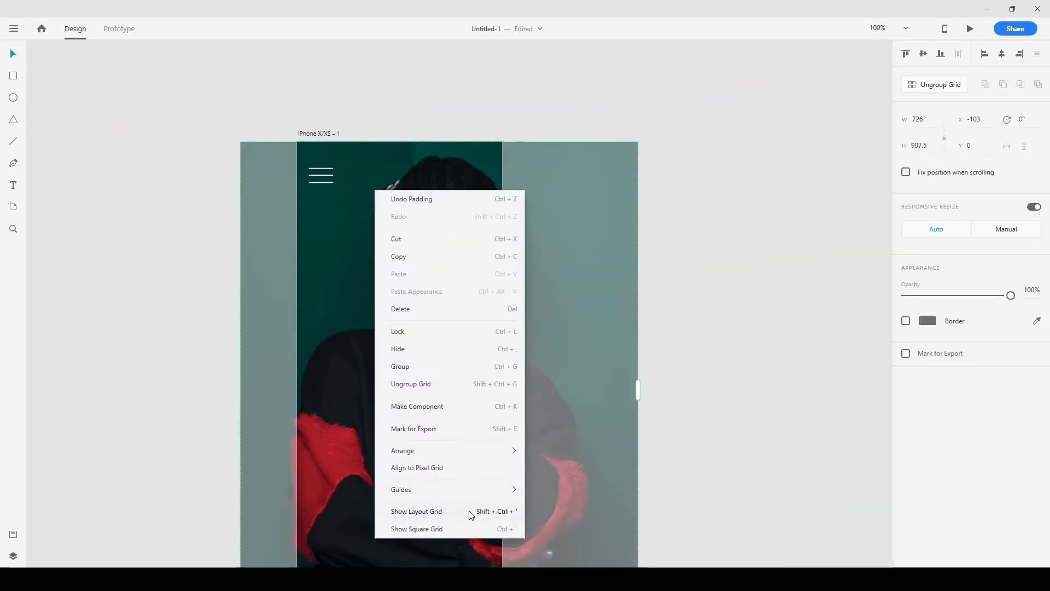
{"action": "left_click", "coordinate": [468, 511]}
{"action": "scroll", "coordinate": [311, 162], "scroll_direction": "up", "scroll_amount": 3}
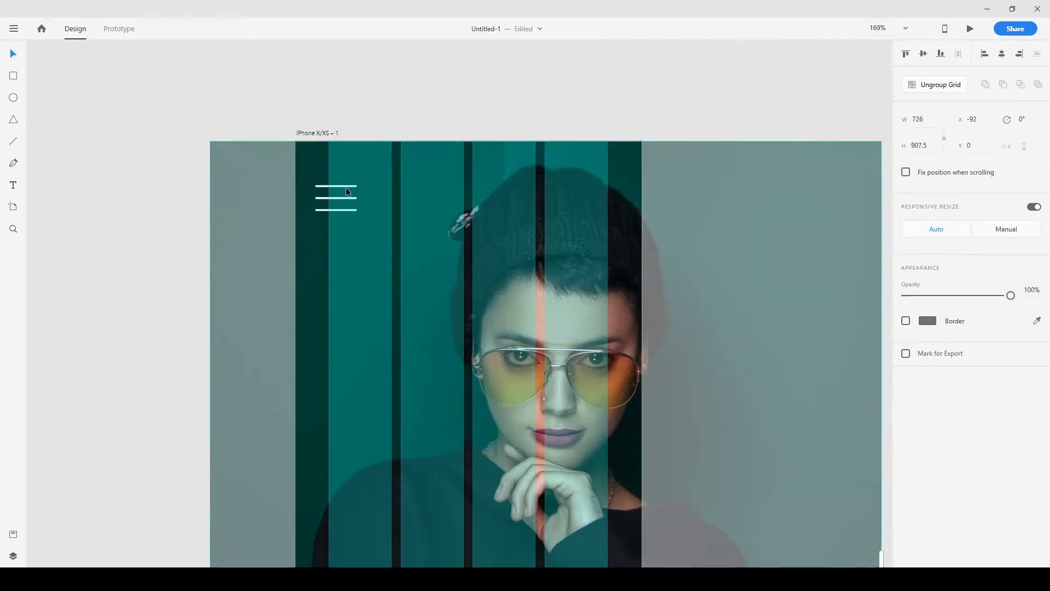
{"action": "left_click_drag", "start_coordinate": [336, 198], "coordinate": [350, 198]}
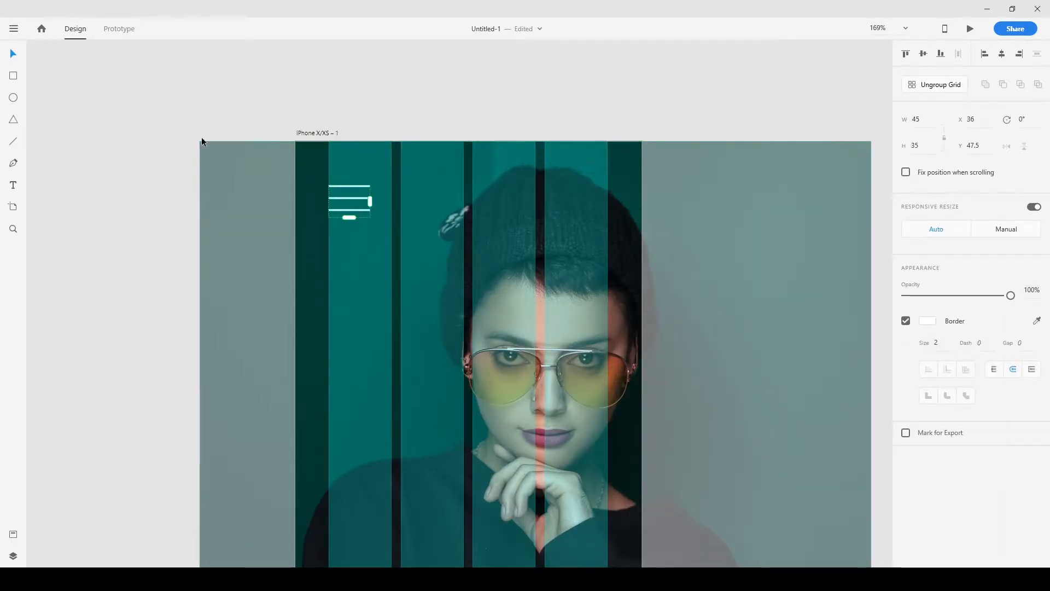
Narrow the menu icon's repeat grid to about 39 wide.
{"action": "scroll", "coordinate": [346, 188], "scroll_direction": "up", "scroll_amount": 3}
{"action": "mouse_move", "coordinate": [359, 196]}
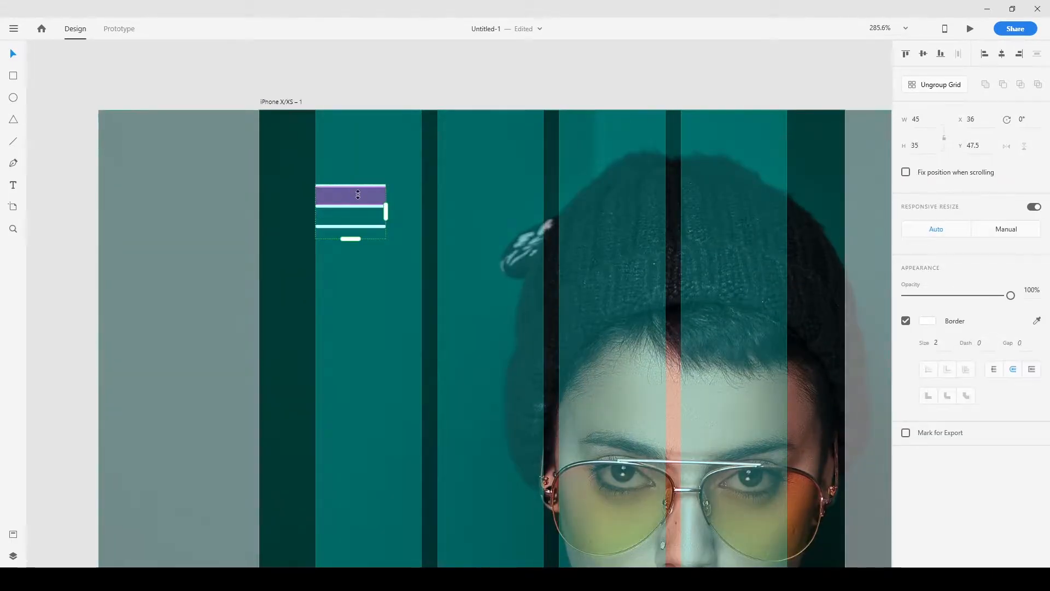
{"action": "left_click_drag", "start_coordinate": [386, 211], "coordinate": [378, 210]}
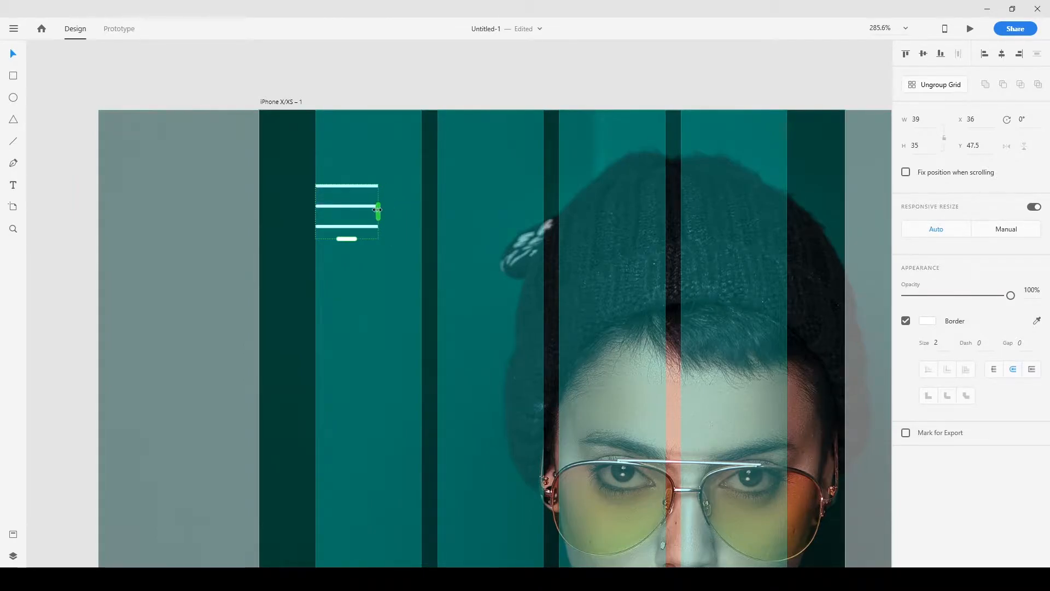
{"action": "left_click", "coordinate": [327, 56]}
Hide the artboard's layout grid.
{"action": "key", "text": "ctrl+1"}
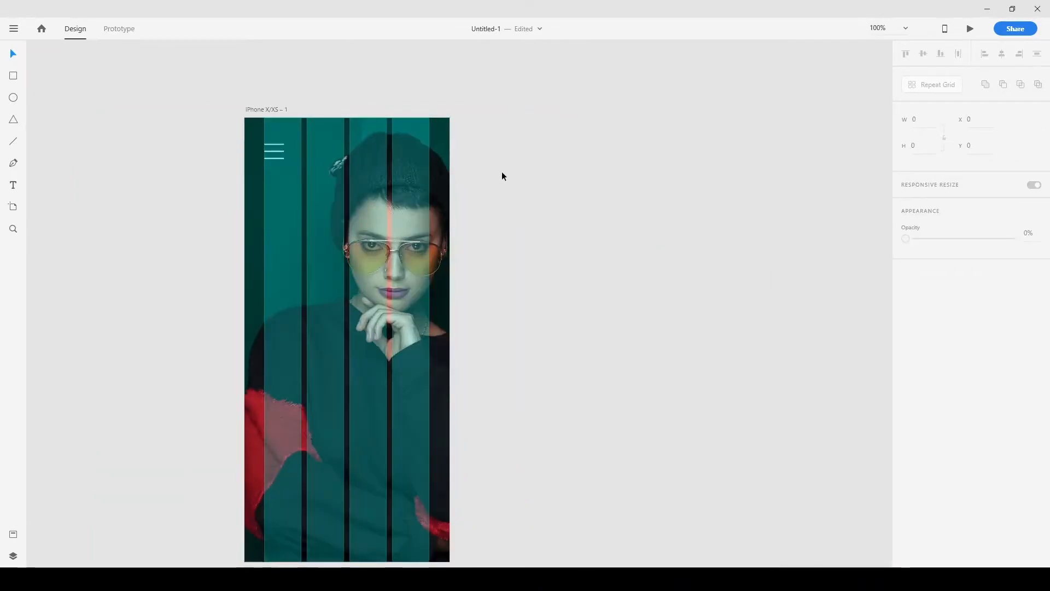
{"action": "scroll", "coordinate": [366, 179], "scroll_direction": "down", "scroll_amount": 1}
{"action": "scroll", "coordinate": [328, 184], "scroll_direction": "up", "scroll_amount": 1}
{"action": "scroll", "coordinate": [327, 183], "scroll_direction": "down", "scroll_amount": 1}
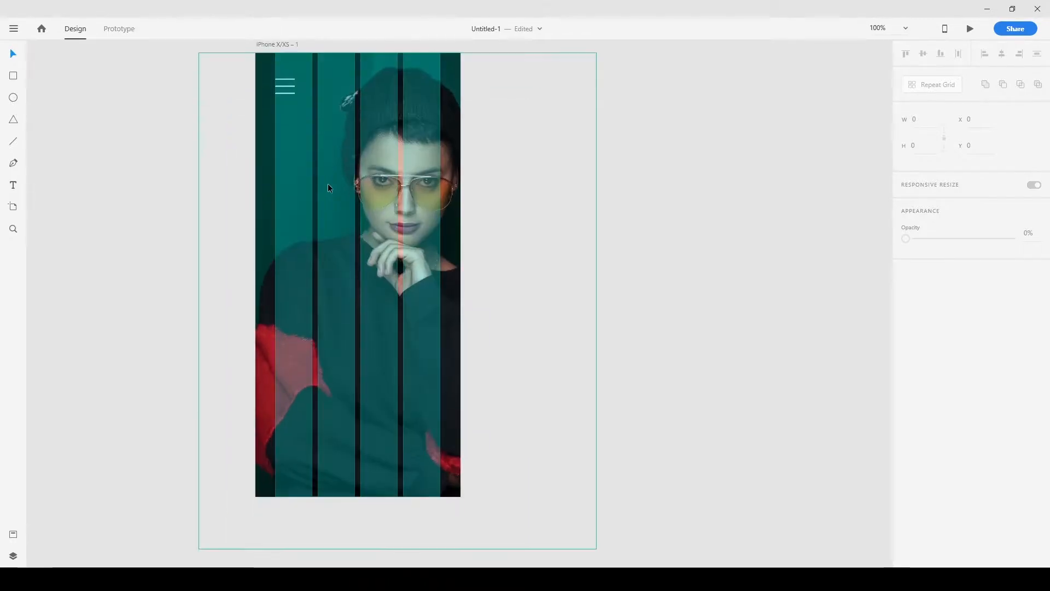
{"action": "double_click", "coordinate": [348, 248]}
{"action": "right_click", "coordinate": [335, 186]}
{"action": "left_click", "coordinate": [393, 508]}
{"action": "left_click", "coordinate": [76, 248]}
{"action": "scroll", "coordinate": [293, 103], "scroll_direction": "up", "scroll_amount": 2}
{"action": "scroll", "coordinate": [293, 103], "scroll_direction": "down", "scroll_amount": 2}
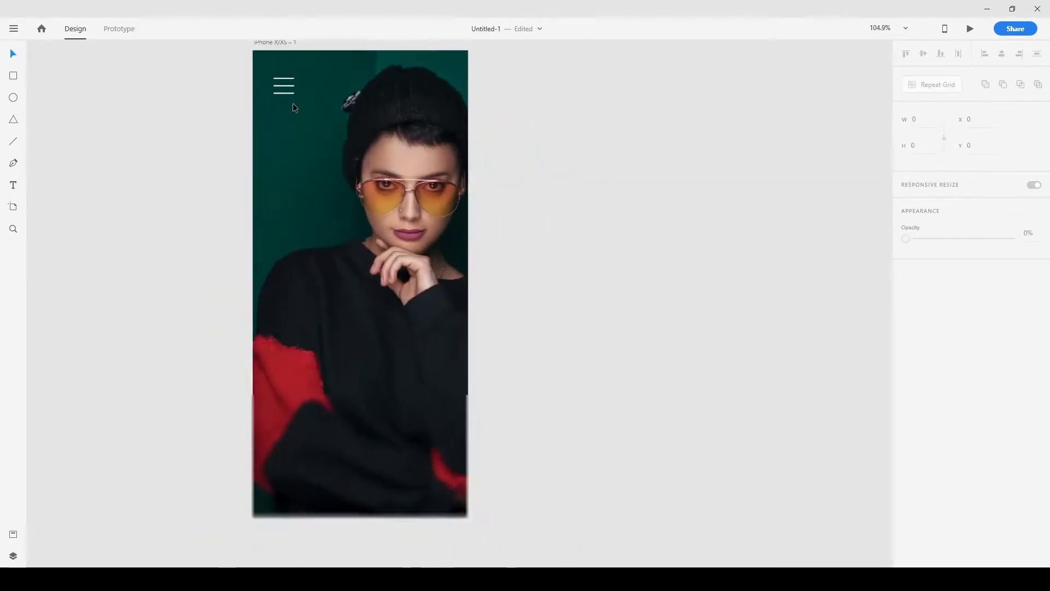
Add a text box about 144 × 40 to the right of the menu icon with the text "WinShop".
{"action": "scroll", "coordinate": [333, 91], "scroll_direction": "up", "scroll_amount": 1}
{"action": "left_click", "coordinate": [13, 185]}
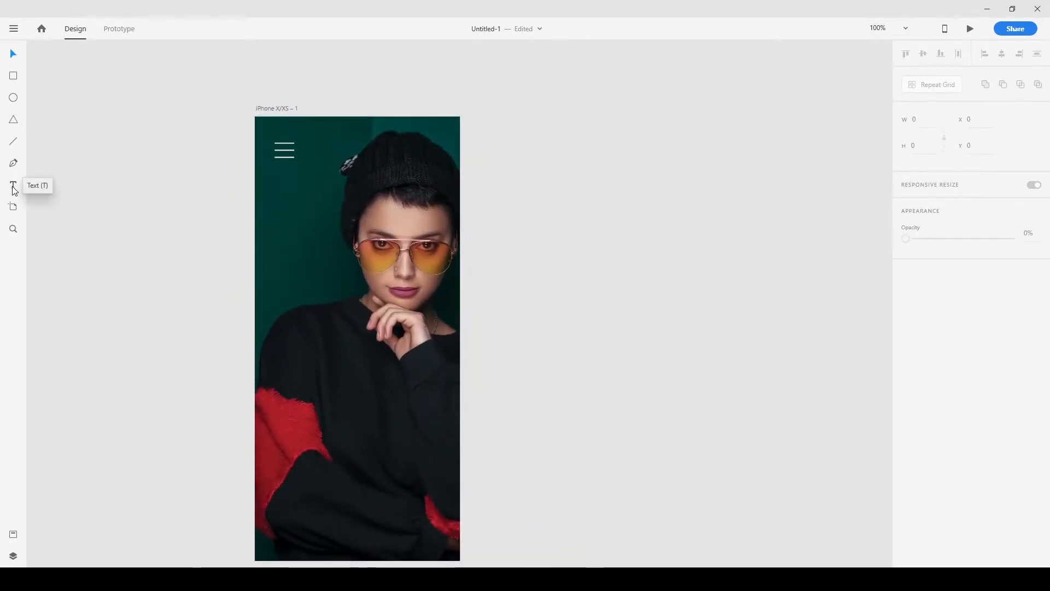
{"action": "left_click_drag", "start_coordinate": [331, 146], "coordinate": [409, 168]}
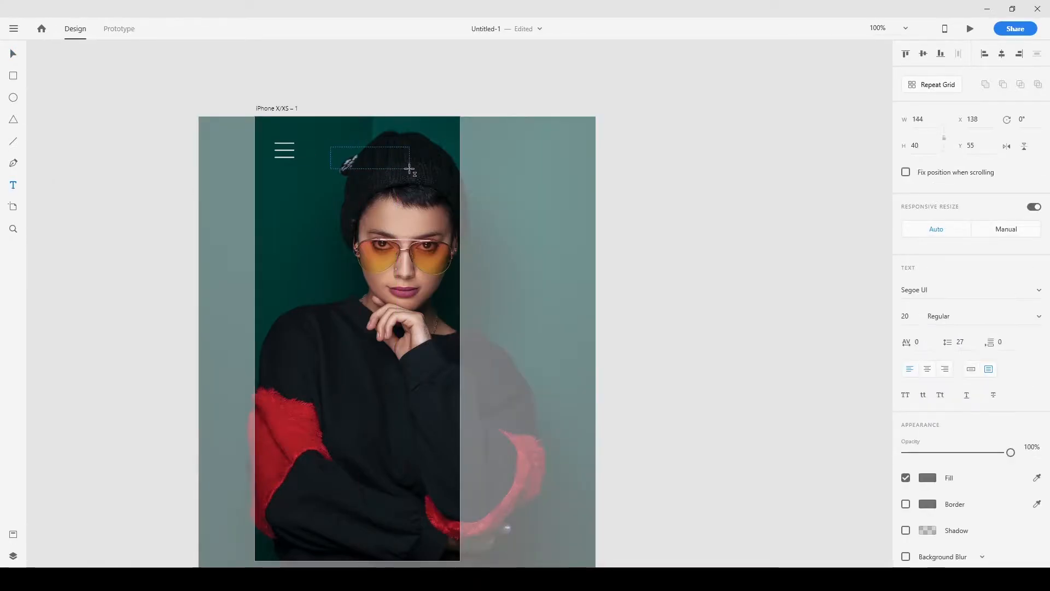
{"action": "type", "text": "B"}
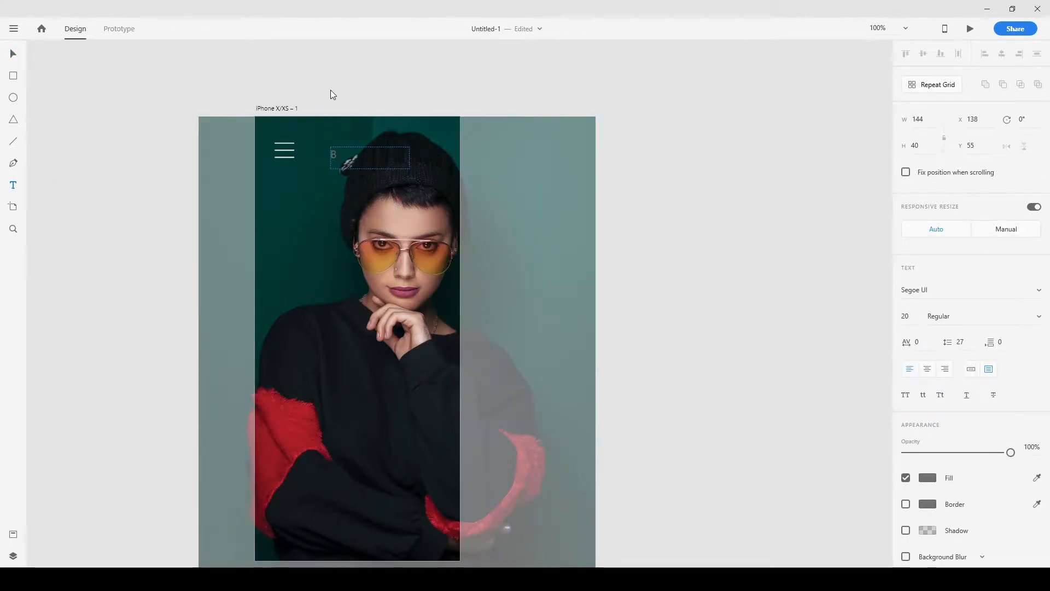
{"action": "key", "text": "BackSpace"}
{"action": "type", "text": "WinShop"}
Set the fill colour of the WinShop title to white (#FFFFFF).
{"action": "key", "text": "ctrl+a"}
{"action": "left_click", "coordinate": [927, 478]}
{"action": "left_click_drag", "start_coordinate": [788, 427], "coordinate": [704, 337]}
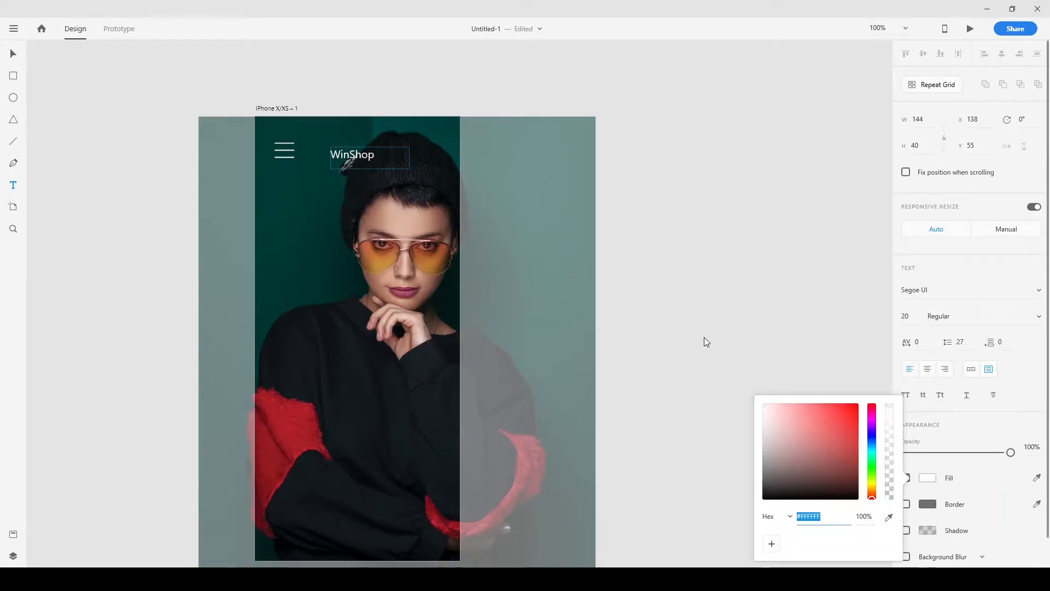
Set the title's text size to 35 and move it to about X 125, Y 43.
{"action": "left_click", "coordinate": [912, 316]}
{"action": "type", "text": "40"}
{"action": "key", "text": "Return"}
{"action": "type", "text": "35"}
{"action": "key", "text": "Return"}
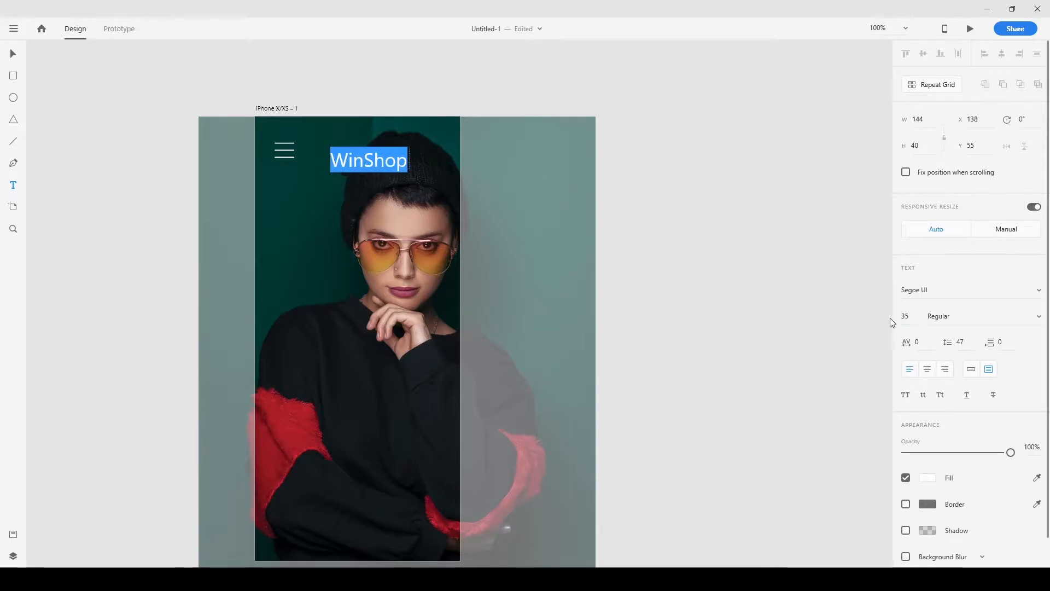
{"action": "key", "text": "Escape"}
{"action": "left_click_drag", "start_coordinate": [385, 163], "coordinate": [378, 156]}
Change the title's font to Rage Italic and its size to 30.
{"action": "double_click", "coordinate": [386, 155]}
{"action": "left_click", "coordinate": [900, 319]}
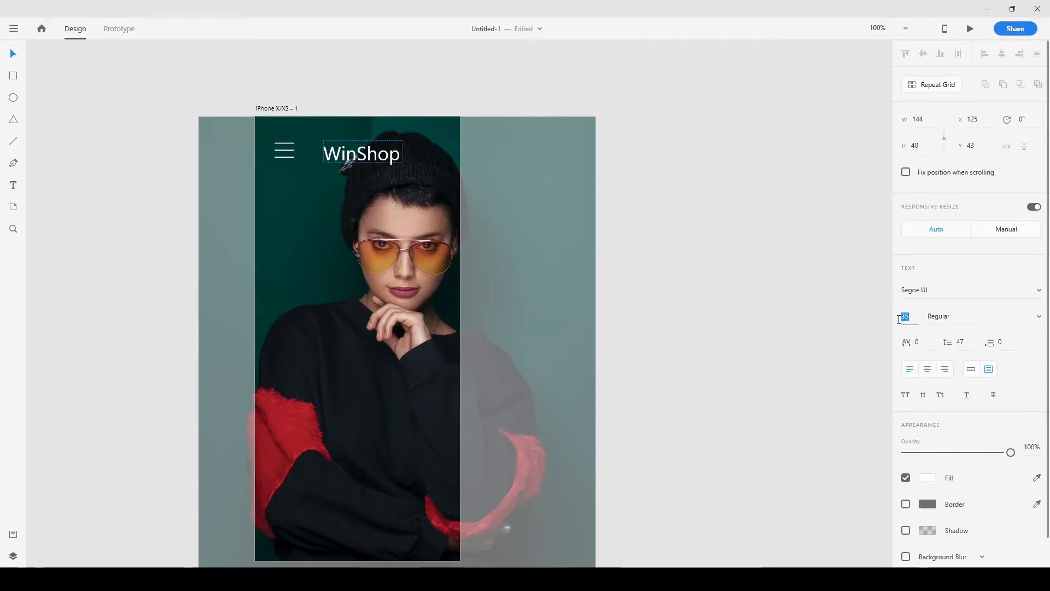
{"action": "left_click", "coordinate": [1035, 296]}
{"action": "scroll", "coordinate": [1009, 323], "scroll_direction": "up", "scroll_amount": 3}
{"action": "left_click", "coordinate": [960, 274]}
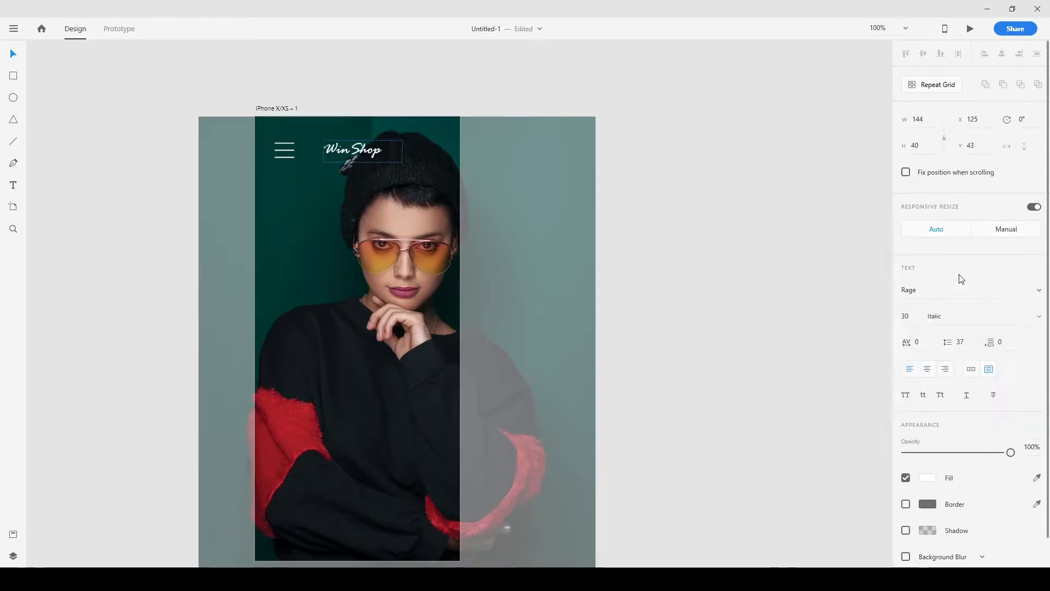
{"action": "left_click", "coordinate": [1038, 296]}
{"action": "key", "text": "Escape"}
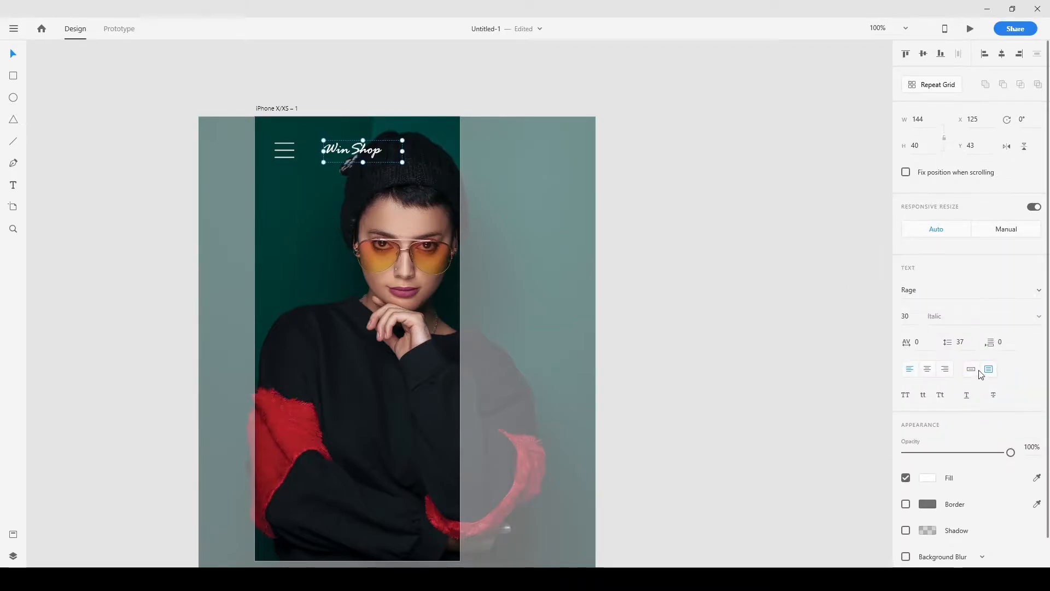
Set the title's text size to 40 and nudge it into place beside the menu icon.
{"action": "left_click", "coordinate": [906, 396]}
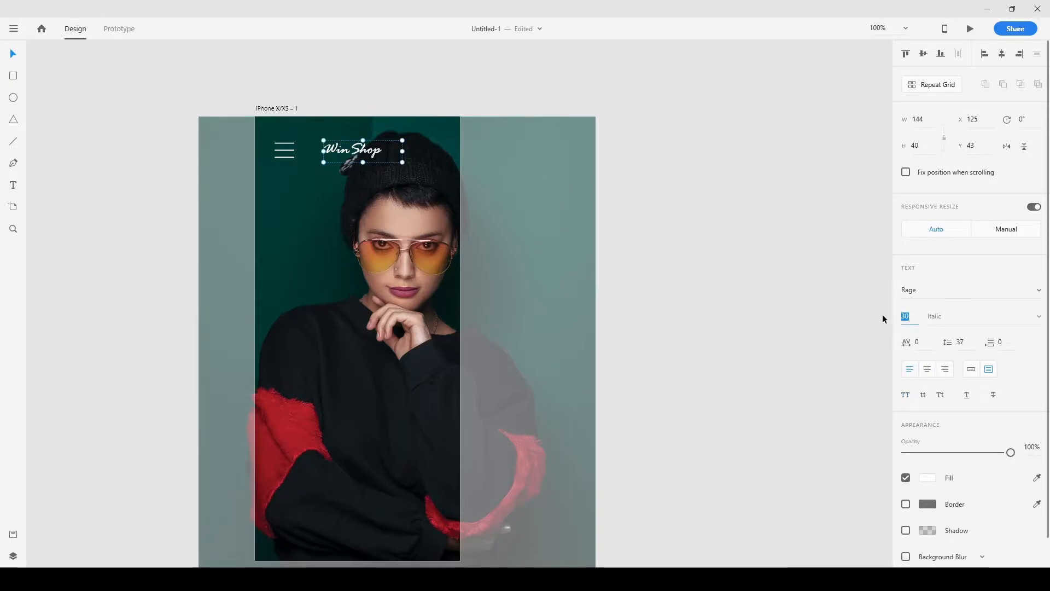
{"action": "type", "text": "40"}
{"action": "key", "text": "Return"}
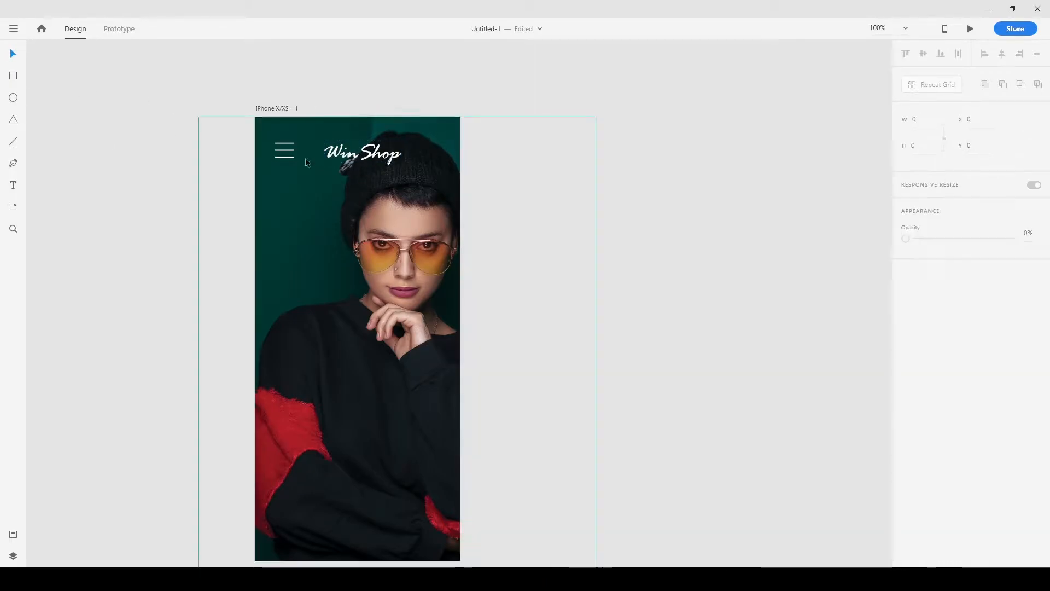
{"action": "left_click_drag", "start_coordinate": [368, 158], "coordinate": [366, 160]}
{"action": "left_click", "coordinate": [496, 190]}
{"action": "scroll", "coordinate": [366, 139], "scroll_direction": "up", "scroll_amount": 2}
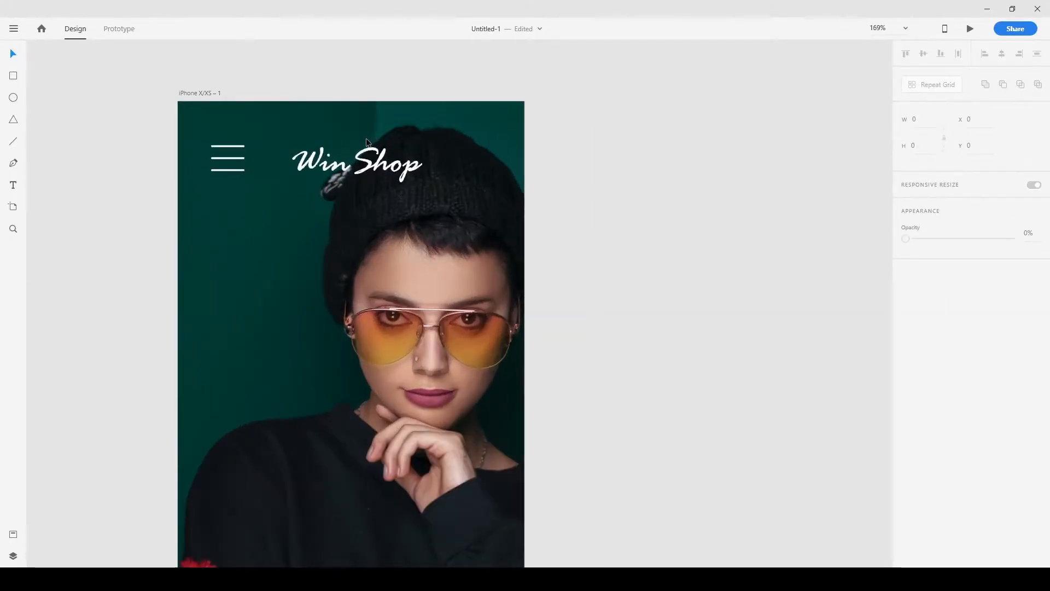
{"action": "left_click", "coordinate": [393, 160]}
{"action": "left_click", "coordinate": [187, 52]}
Draw a circle about 19 × 19 to the right of the title, with a white border and no fill.
{"action": "left_click", "coordinate": [13, 97]}
{"action": "scroll", "coordinate": [303, 54], "scroll_direction": "up", "scroll_amount": 2}
{"action": "left_click_drag", "start_coordinate": [590, 222], "coordinate": [620, 253]}
{"action": "left_click", "coordinate": [928, 348]}
{"action": "left_click_drag", "start_coordinate": [786, 328], "coordinate": [764, 273]}
{"action": "left_click", "coordinate": [928, 321]}
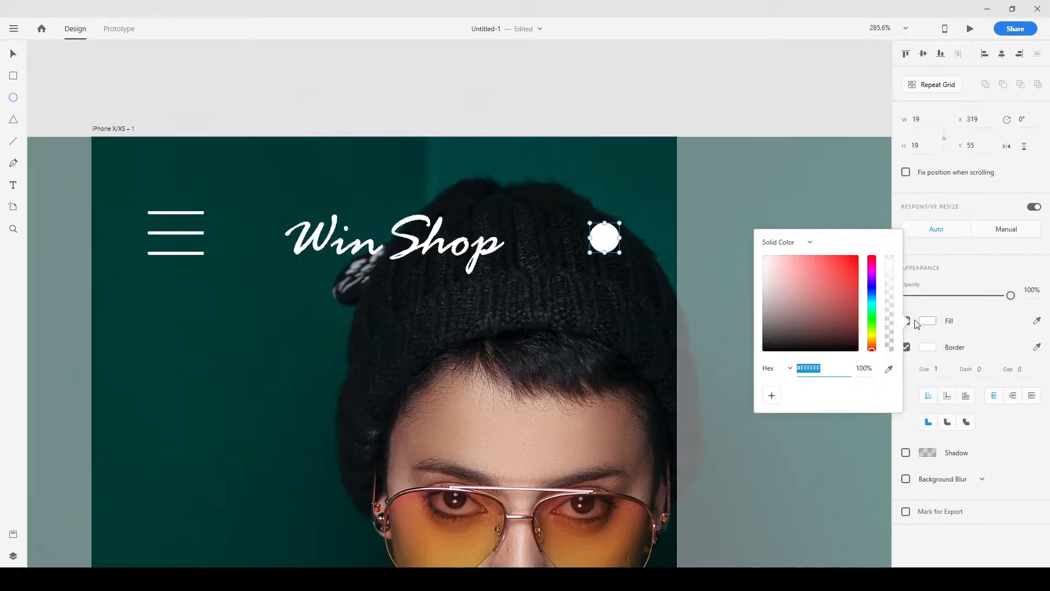
{"action": "left_click", "coordinate": [906, 321]}
Draw a white diagonal line about 7 × 7 from the circle's lower-right edge as the search icon's handle.
{"action": "left_click", "coordinate": [11, 143]}
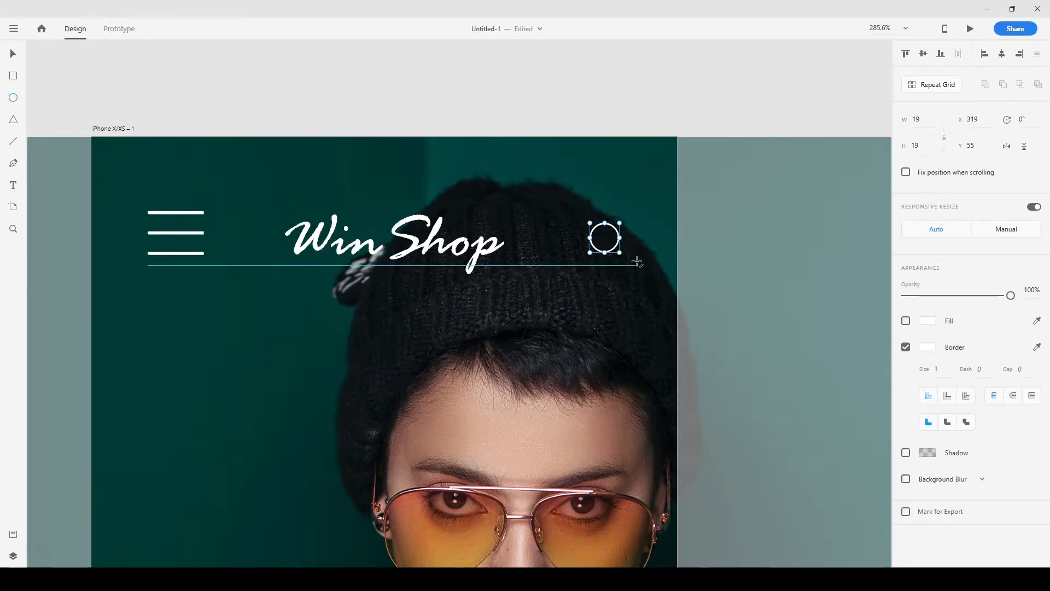
{"action": "left_click_drag", "start_coordinate": [615, 249], "coordinate": [623, 255]}
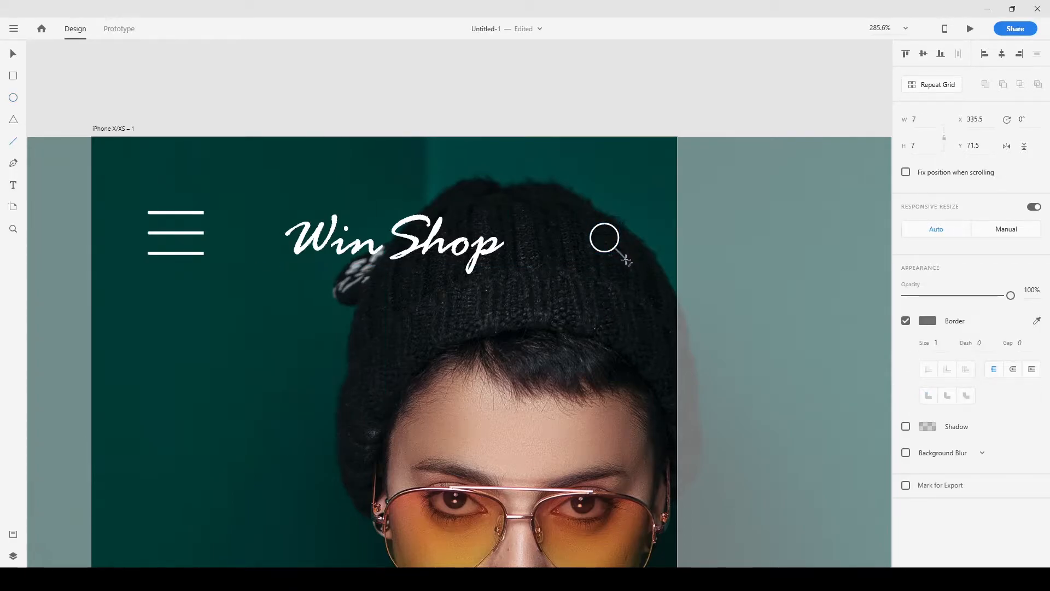
{"action": "left_click", "coordinate": [928, 321]}
{"action": "left_click_drag", "start_coordinate": [785, 274], "coordinate": [741, 230]}
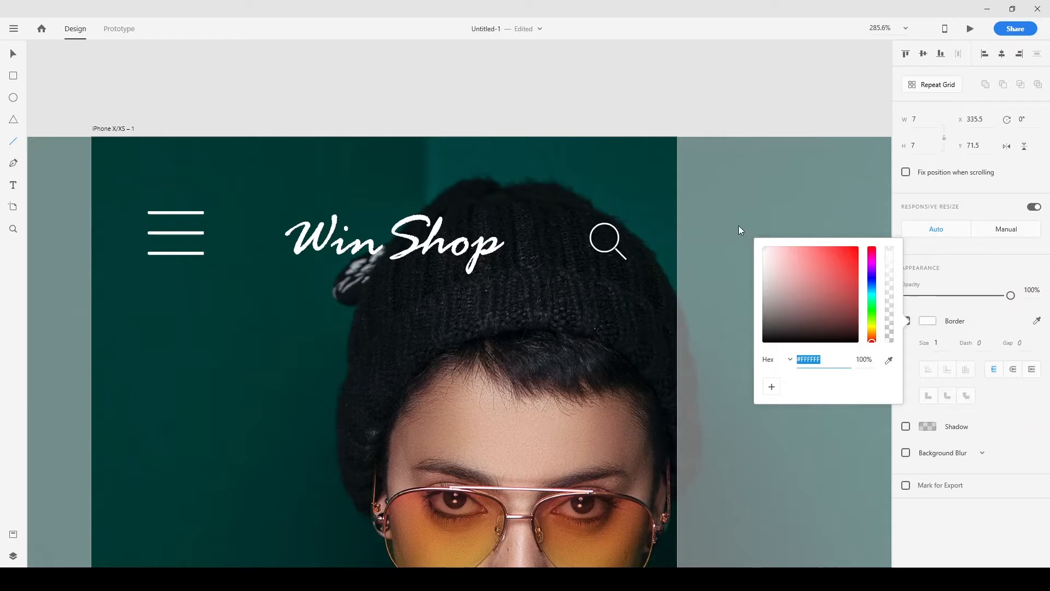
{"action": "left_click", "coordinate": [636, 74]}
Adjust the search icon's handle so it meets the circle and measures about 6 × 8.
{"action": "left_click", "coordinate": [9, 56]}
{"action": "scroll", "coordinate": [618, 252], "scroll_direction": "up", "scroll_amount": 5}
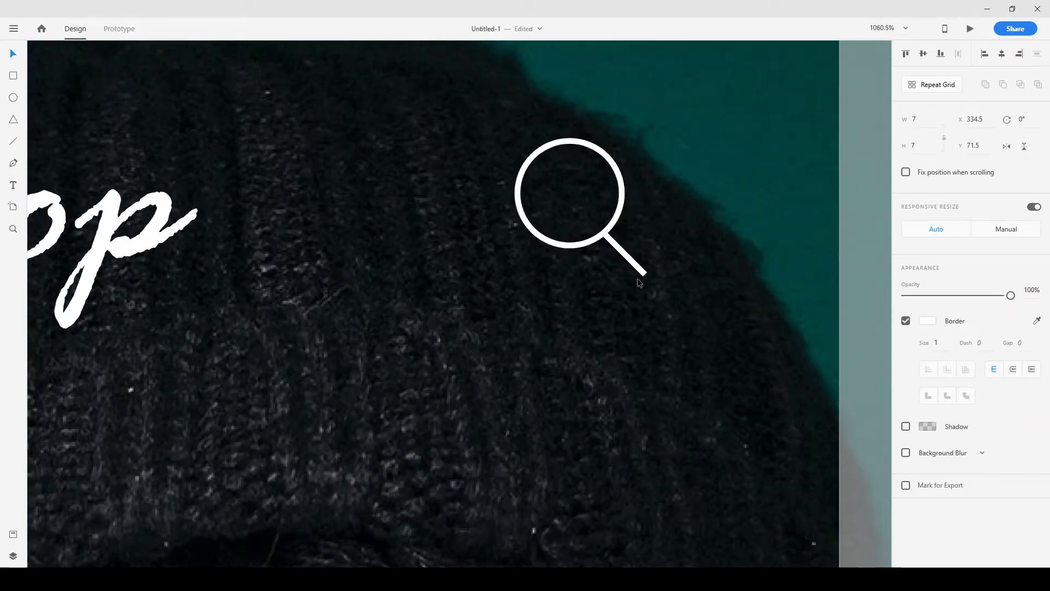
{"action": "left_click_drag", "start_coordinate": [646, 276], "coordinate": [637, 279]}
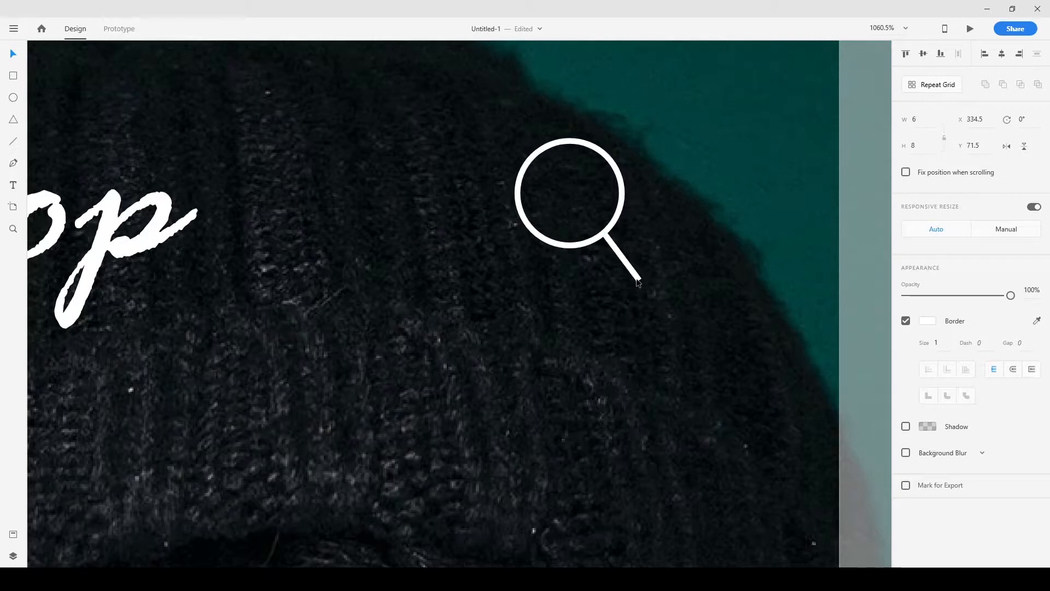
Group the search icon's circle and diagonal handle into one object.
{"action": "left_click", "coordinate": [557, 299]}
{"action": "scroll", "coordinate": [531, 298], "scroll_direction": "down", "scroll_amount": 10}
{"action": "scroll", "coordinate": [383, 279], "scroll_direction": "up", "scroll_amount": 8}
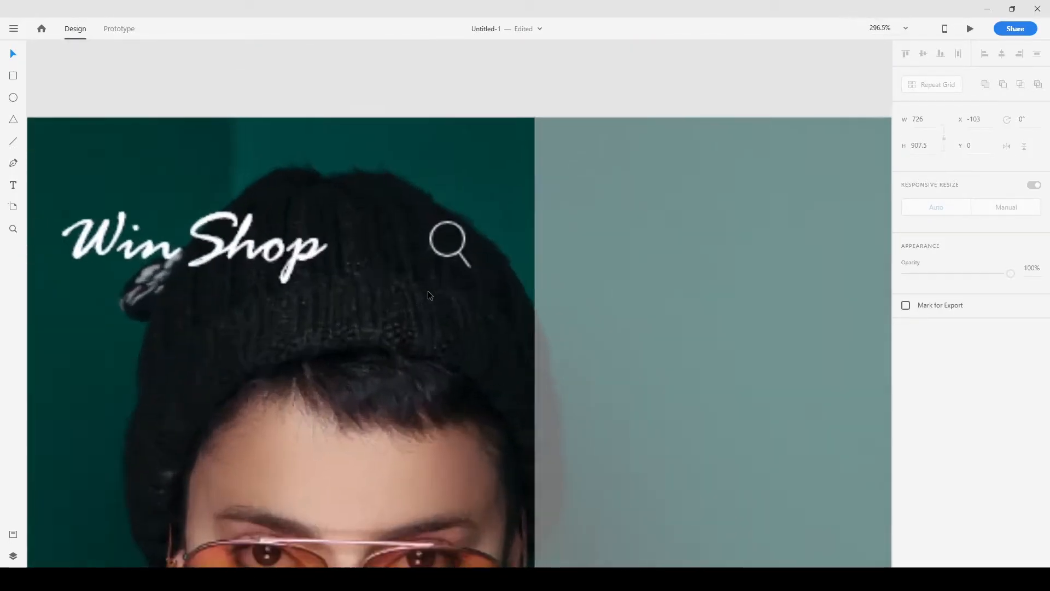
{"action": "left_click", "coordinate": [483, 255]}
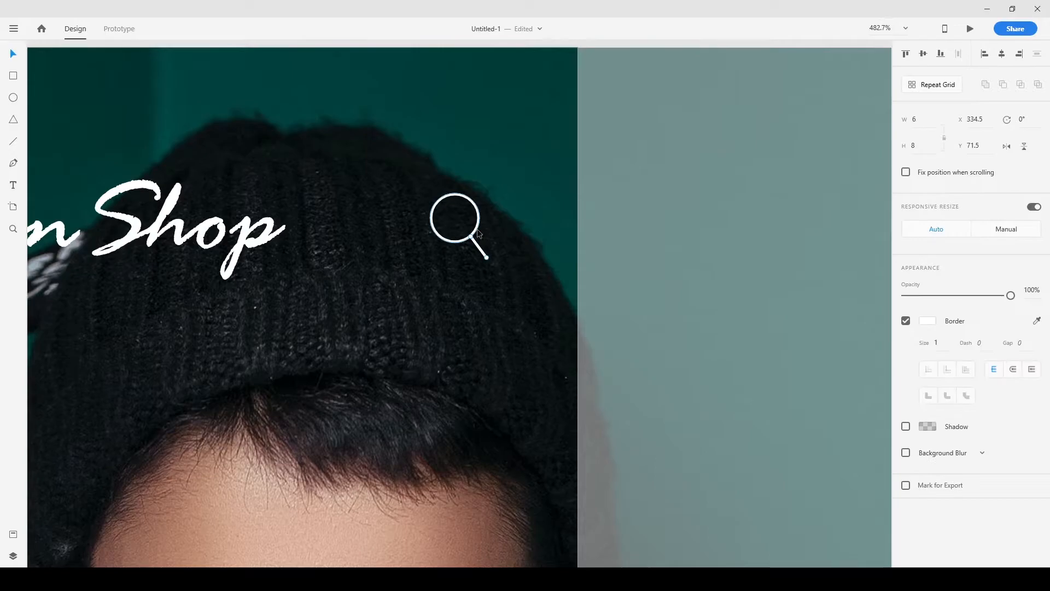
{"action": "left_click", "coordinate": [478, 232], "text": "shift"}
{"action": "scroll", "coordinate": [556, 268], "scroll_direction": "down", "scroll_amount": 6}
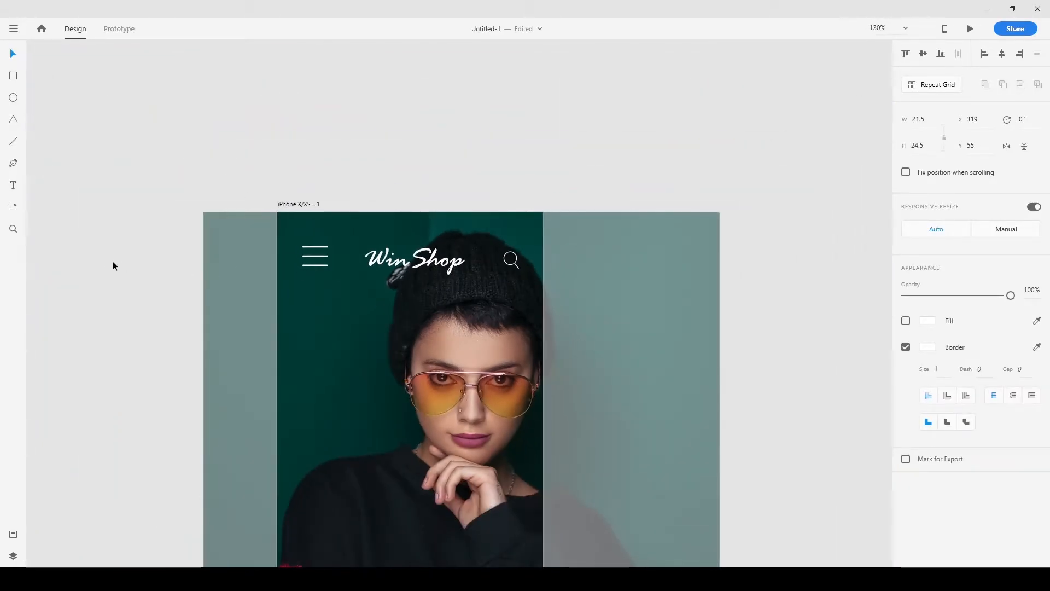
{"action": "scroll", "coordinate": [121, 264], "scroll_direction": "down", "scroll_amount": 2}
{"action": "left_click", "coordinate": [119, 310]}
{"action": "scroll", "coordinate": [115, 306], "scroll_direction": "down", "scroll_amount": 3}
{"action": "scroll", "coordinate": [547, 370], "scroll_direction": "down", "scroll_amount": 2}
{"action": "scroll", "coordinate": [386, 375], "scroll_direction": "up", "scroll_amount": 3}
{"action": "scroll", "coordinate": [172, 328], "scroll_direction": "down", "scroll_amount": 1}
{"action": "scroll", "coordinate": [607, 421], "scroll_direction": "down", "scroll_amount": 2}
{"action": "scroll", "coordinate": [383, 385], "scroll_direction": "up", "scroll_amount": 4}
{"action": "scroll", "coordinate": [432, 198], "scroll_direction": "up", "scroll_amount": 3}
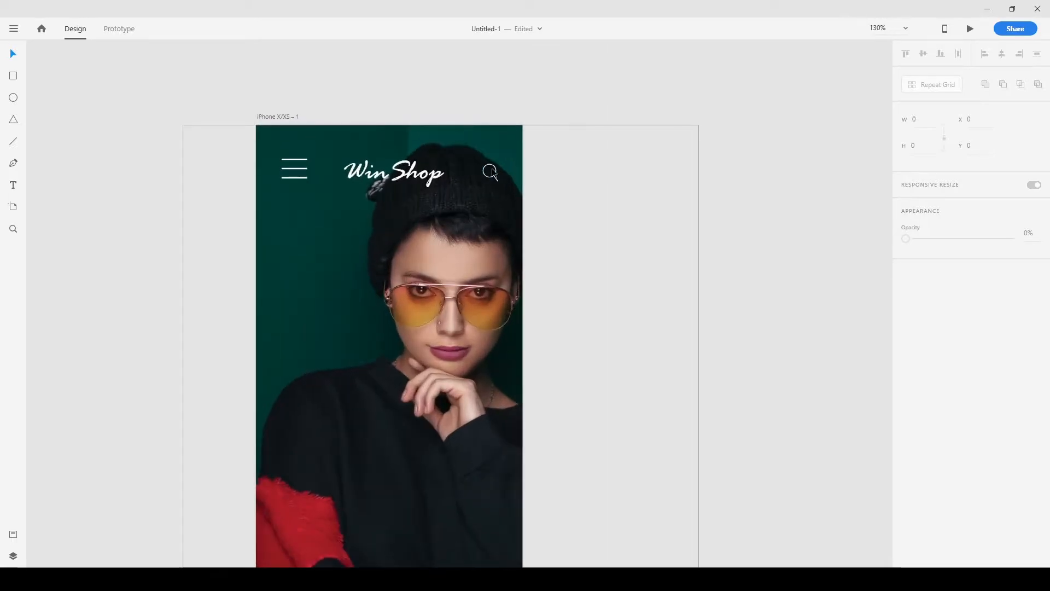
Show the artboard's layout grid and align the search icon with the last column's edge at about X 316.5, Y 53.
{"action": "left_click", "coordinate": [367, 237]}
{"action": "right_click", "coordinate": [367, 237]}
{"action": "left_click", "coordinate": [414, 396]}
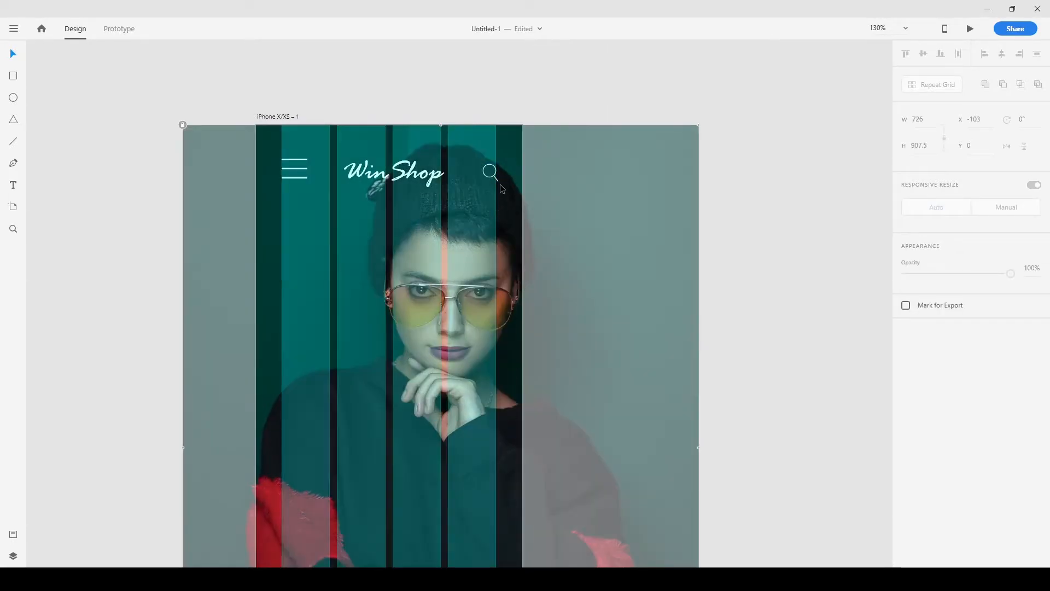
{"action": "left_click", "coordinate": [494, 175]}
{"action": "left_click_drag", "start_coordinate": [494, 175], "coordinate": [491, 174]}
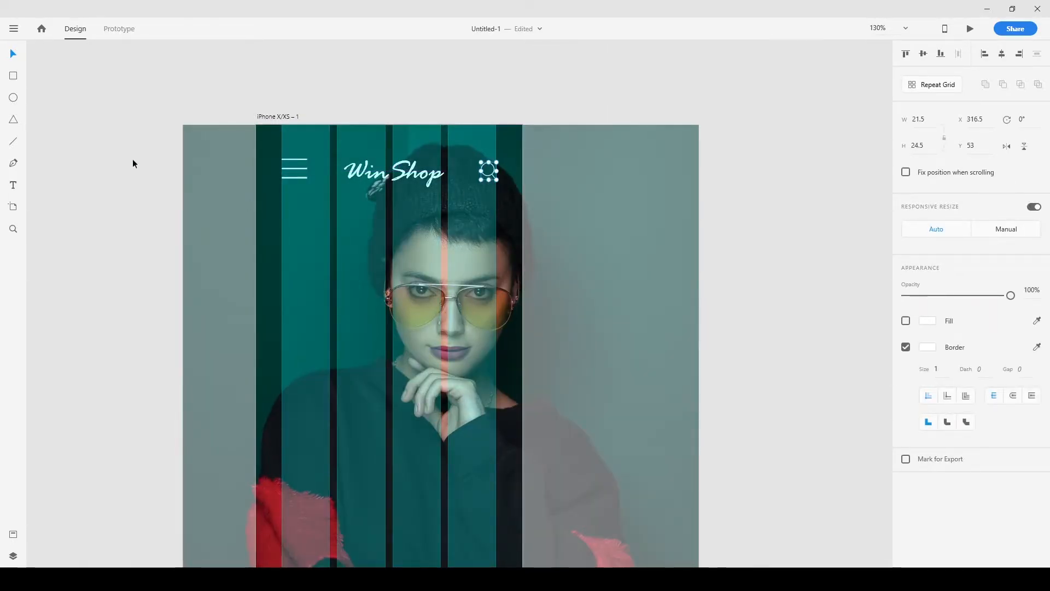
{"action": "left_click", "coordinate": [133, 158]}
Nudge the WinShop title to about X 126, Y 38, between the menu and search icons.
{"action": "scroll", "coordinate": [714, 347], "scroll_direction": "down", "scroll_amount": 1}
{"action": "scroll", "coordinate": [713, 347], "scroll_direction": "up", "scroll_amount": 1}
{"action": "left_click_drag", "start_coordinate": [426, 143], "coordinate": [425, 142]}
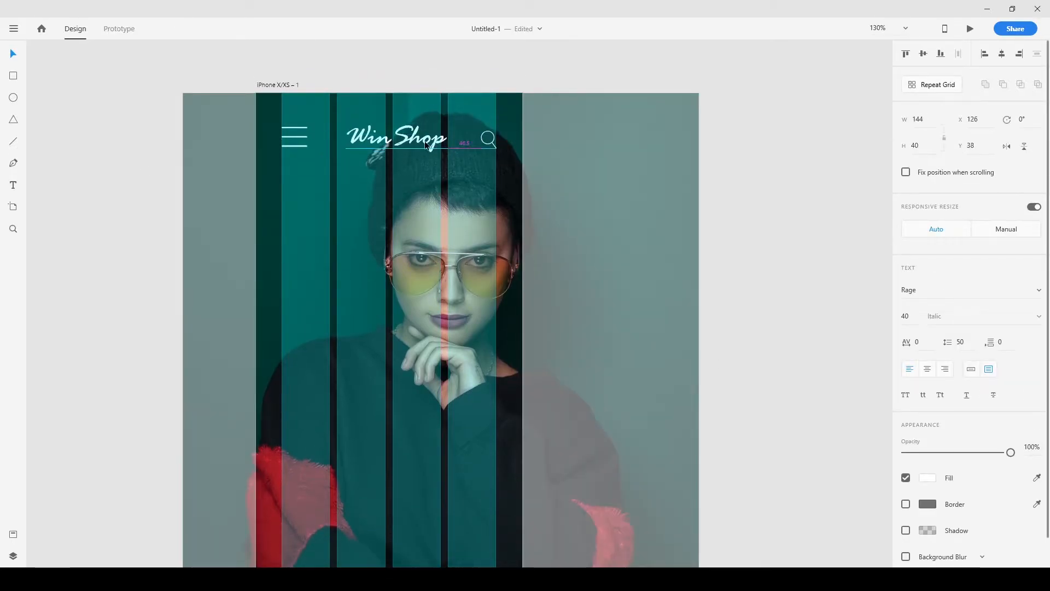
{"action": "left_click", "coordinate": [815, 359]}
Hide the artboard's layout grid and clear the selection.
{"action": "scroll", "coordinate": [432, 274], "scroll_direction": "down", "scroll_amount": 1}
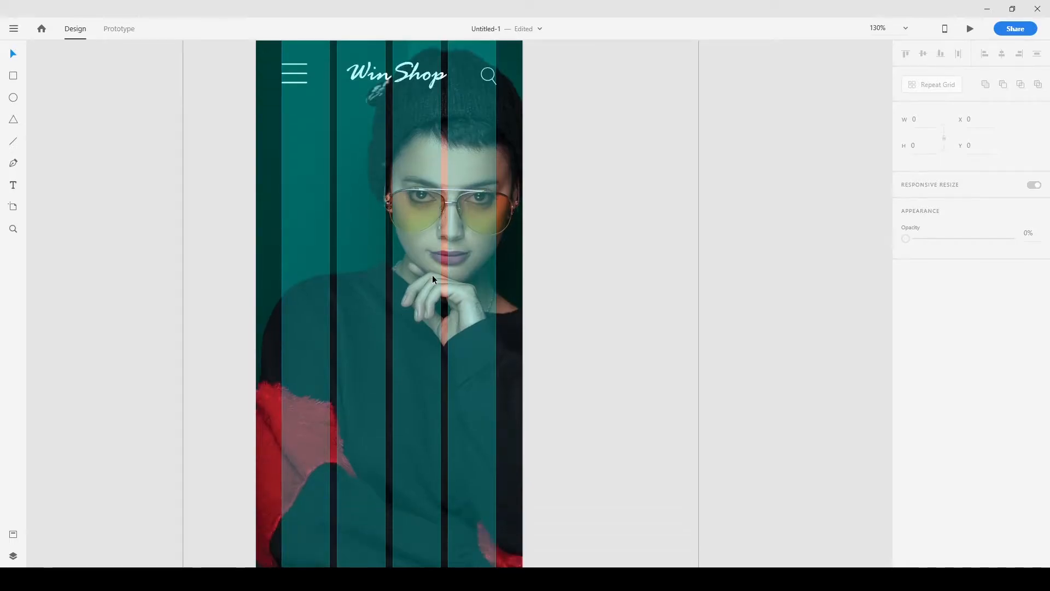
{"action": "right_click", "coordinate": [425, 241]}
{"action": "left_click", "coordinate": [475, 400]}
{"action": "left_click", "coordinate": [778, 429]}
{"action": "scroll", "coordinate": [766, 428], "scroll_direction": "down", "scroll_amount": 2}
{"action": "scroll", "coordinate": [596, 421], "scroll_direction": "up", "scroll_amount": 1}
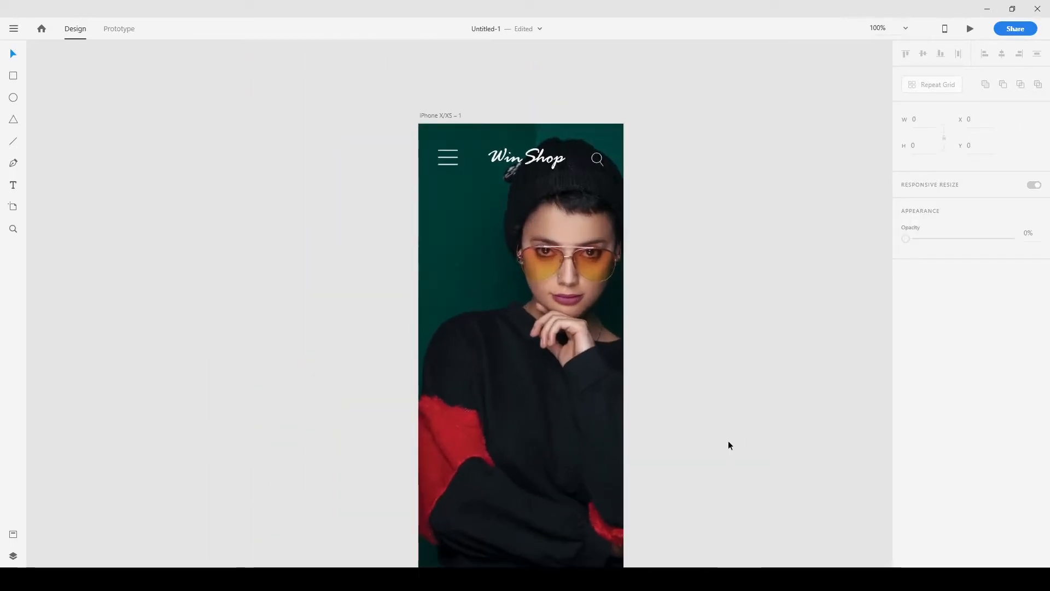
Draw a borderless rectangle about 333 × 67 across the portrait, just below the face.
{"action": "scroll", "coordinate": [728, 441], "scroll_direction": "down", "scroll_amount": 1}
{"action": "scroll", "coordinate": [627, 380], "scroll_direction": "up", "scroll_amount": 1}
{"action": "scroll", "coordinate": [628, 380], "scroll_direction": "up", "scroll_amount": 1}
{"action": "scroll", "coordinate": [690, 383], "scroll_direction": "down", "scroll_amount": 1}
{"action": "scroll", "coordinate": [555, 306], "scroll_direction": "up", "scroll_amount": 1}
{"action": "key", "text": "r"}
{"action": "left_click_drag", "start_coordinate": [313, 298], "coordinate": [620, 359]}
{"action": "left_click", "coordinate": [906, 373]}
Fill the rectangle with light yellow and set its opacity to 57%.
{"action": "left_click", "coordinate": [928, 347]}
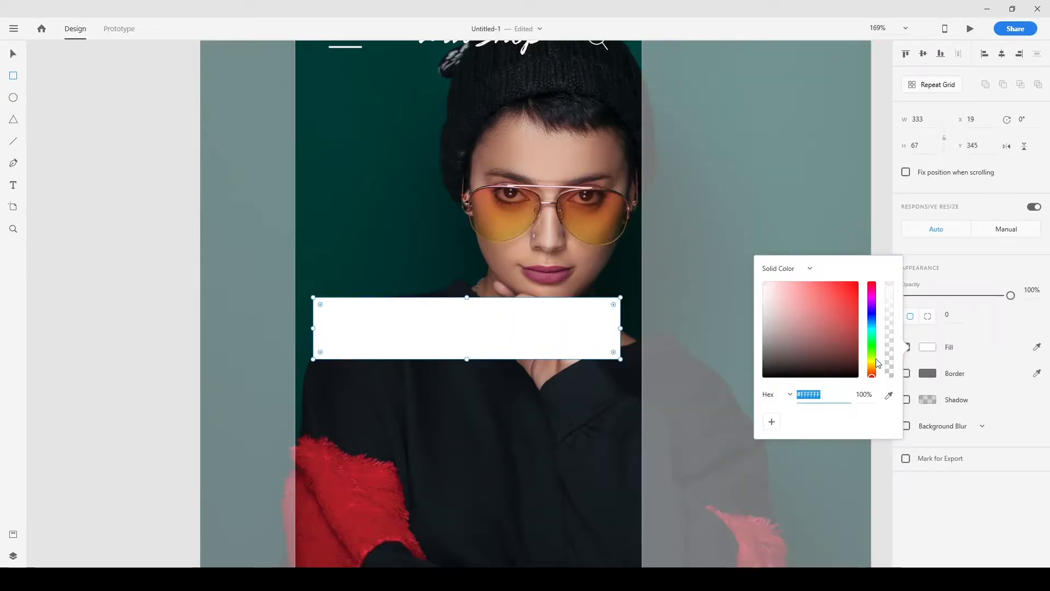
{"action": "left_click_drag", "start_coordinate": [871, 375], "coordinate": [872, 361]}
{"action": "left_click_drag", "start_coordinate": [826, 287], "coordinate": [811, 280]}
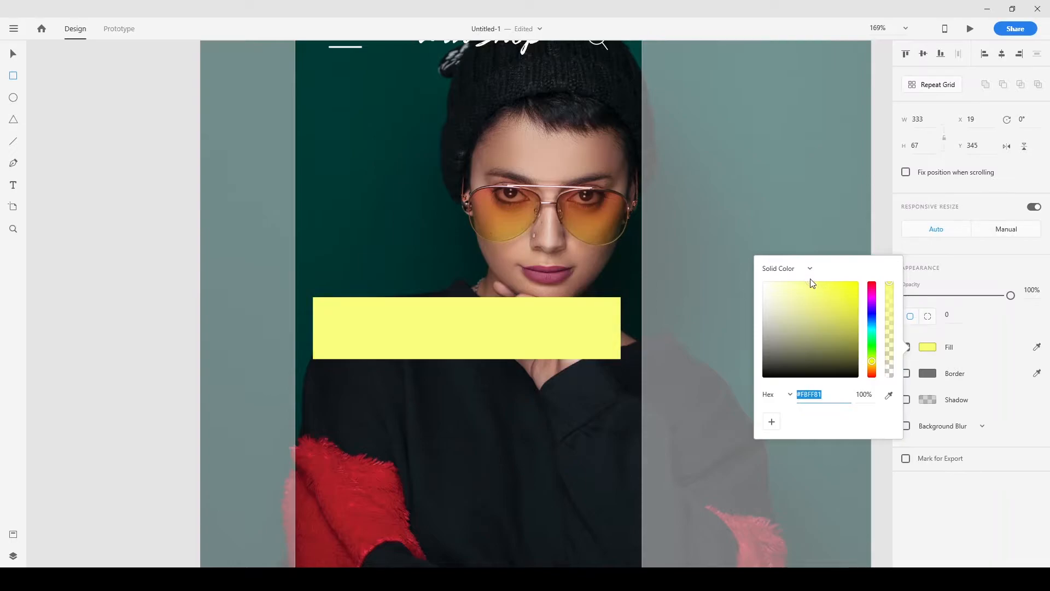
{"action": "left_click", "coordinate": [920, 258]}
{"action": "left_click_drag", "start_coordinate": [1011, 295], "coordinate": [965, 296]}
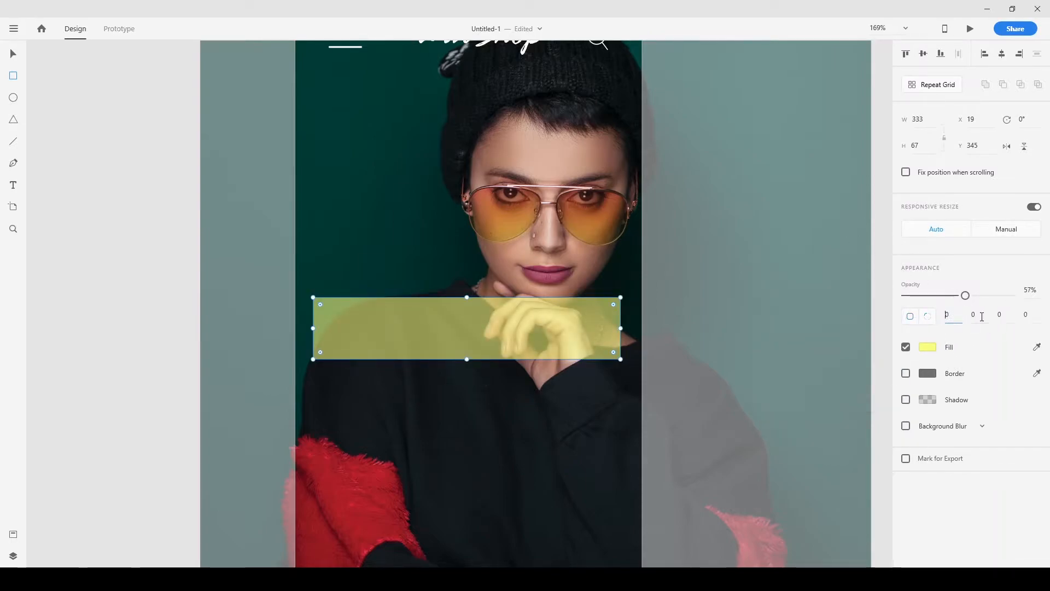
Round only the rectangle's upper-left corner to 30 and its lower-right corner to 28.
{"action": "left_click_drag", "start_coordinate": [615, 354], "coordinate": [608, 347]}
{"action": "left_click_drag", "start_coordinate": [320, 304], "coordinate": [339, 314]}
{"action": "left_click_drag", "start_coordinate": [609, 347], "coordinate": [594, 344]}
Resize the rounded banner to about 327 × 75 and move it to about X 32, Y 336.
{"action": "scroll", "coordinate": [755, 386], "scroll_direction": "down", "scroll_amount": 2}
{"action": "scroll", "coordinate": [317, 337], "scroll_direction": "down", "scroll_amount": 3}
{"action": "scroll", "coordinate": [395, 345], "scroll_direction": "up", "scroll_amount": 2}
{"action": "left_click_drag", "start_coordinate": [374, 317], "coordinate": [380, 317]}
{"action": "scroll", "coordinate": [474, 388], "scroll_direction": "up", "scroll_amount": 1}
{"action": "scroll", "coordinate": [471, 388], "scroll_direction": "down", "scroll_amount": 1}
{"action": "mouse_move", "coordinate": [556, 299]}
{"action": "left_mouse_down"}
{"action": "mouse_move", "coordinate": [565, 286]}
{"action": "mouse_move", "coordinate": [559, 294]}
{"action": "left_mouse_up"}
{"action": "left_click", "coordinate": [144, 251]}
{"action": "scroll", "coordinate": [215, 326], "scroll_direction": "down", "scroll_amount": 3}
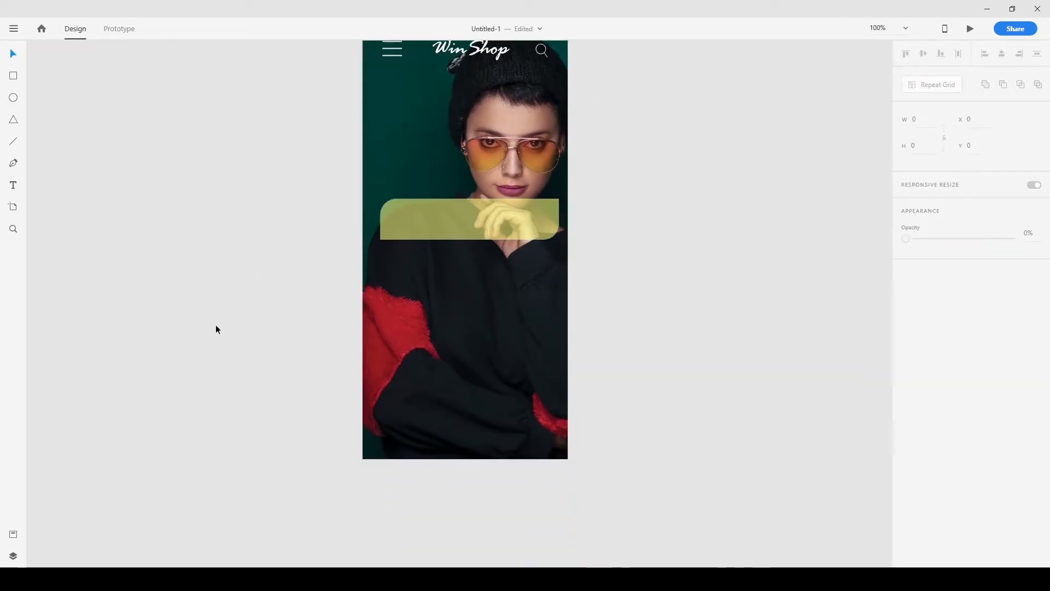
{"action": "scroll", "coordinate": [475, 184], "scroll_direction": "up", "scroll_amount": 2}
{"action": "scroll", "coordinate": [500, 272], "scroll_direction": "up", "scroll_amount": 1}
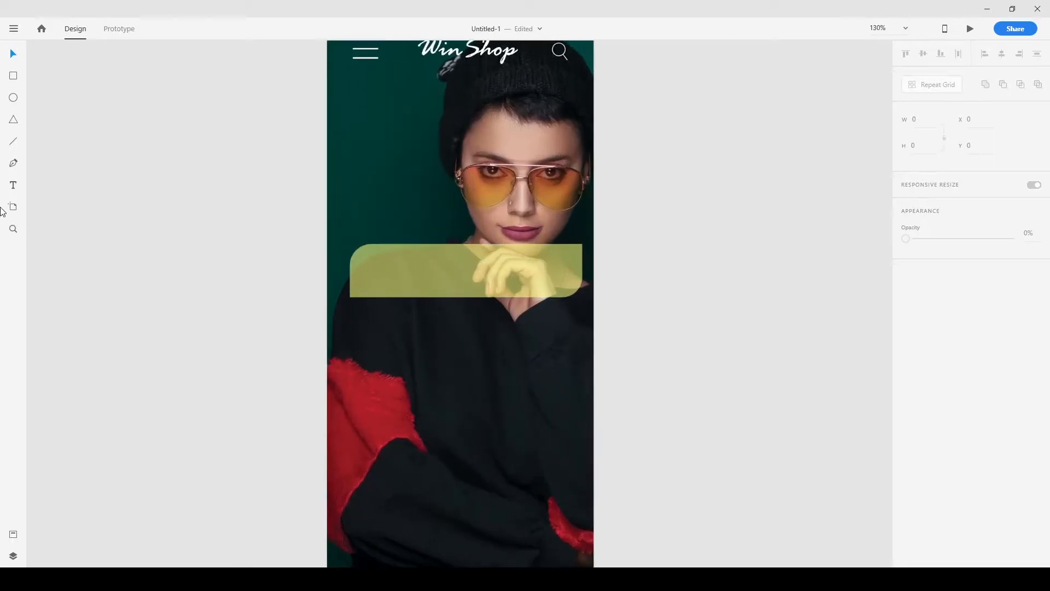
Change the banner's fill colour to a saturated orange.
{"action": "left_click", "coordinate": [498, 271]}
{"action": "left_click", "coordinate": [927, 346]}
{"action": "left_click_drag", "start_coordinate": [845, 320], "coordinate": [804, 290]}
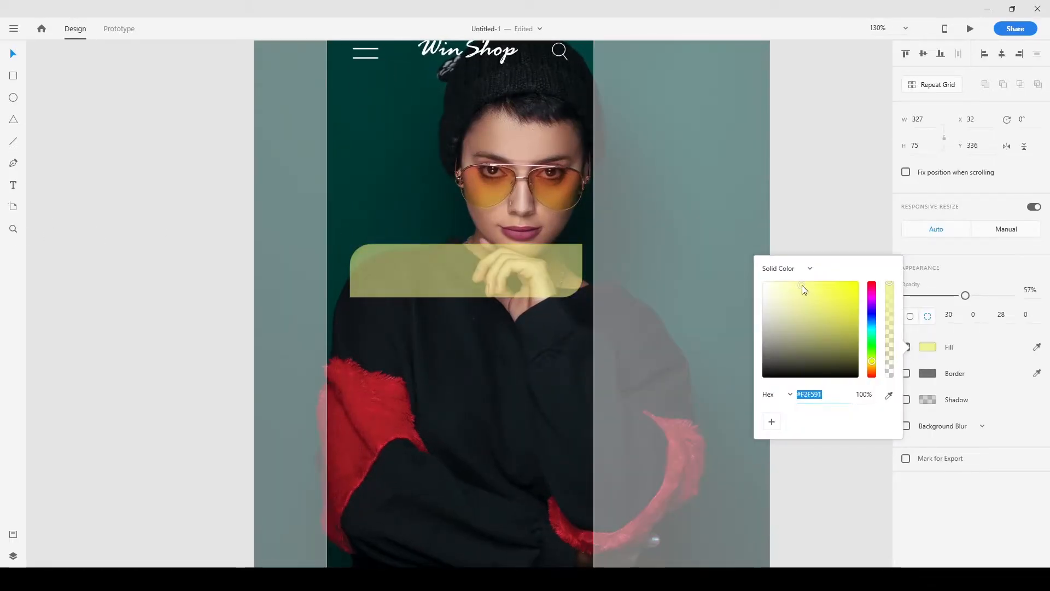
{"action": "left_click", "coordinate": [222, 210]}
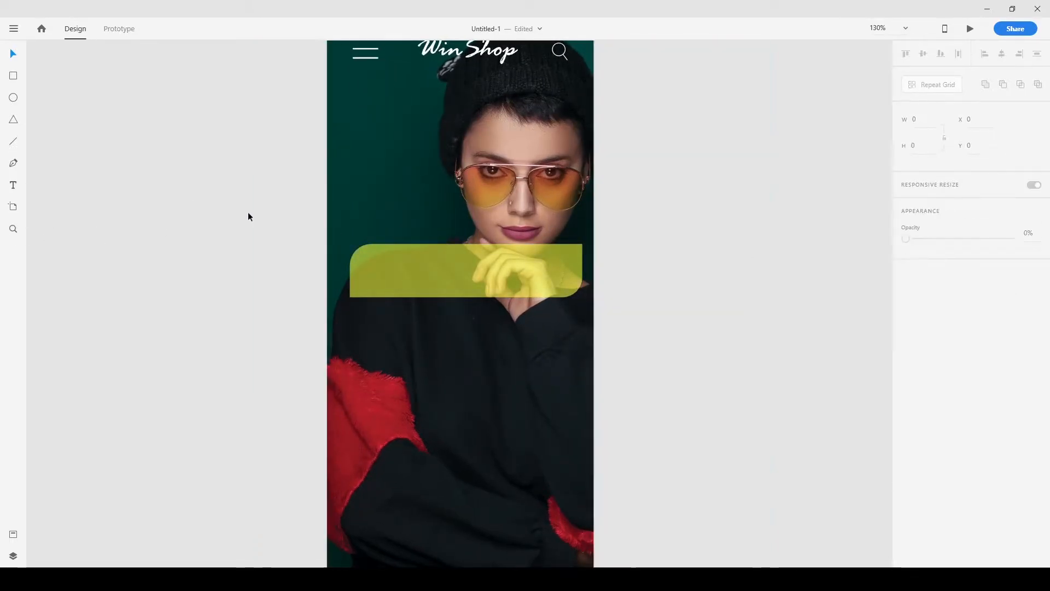
{"action": "left_click", "coordinate": [482, 267]}
{"action": "left_click", "coordinate": [928, 348]}
{"action": "left_click_drag", "start_coordinate": [871, 341], "coordinate": [873, 370]}
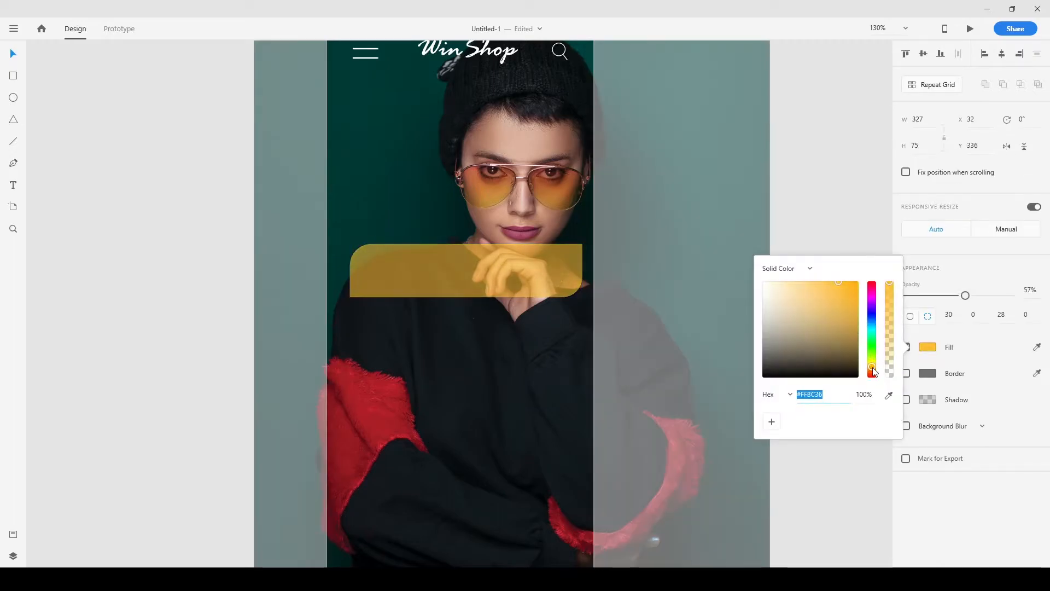
{"action": "left_click", "coordinate": [202, 199]}
{"action": "scroll", "coordinate": [201, 199], "scroll_direction": "down", "scroll_amount": 4}
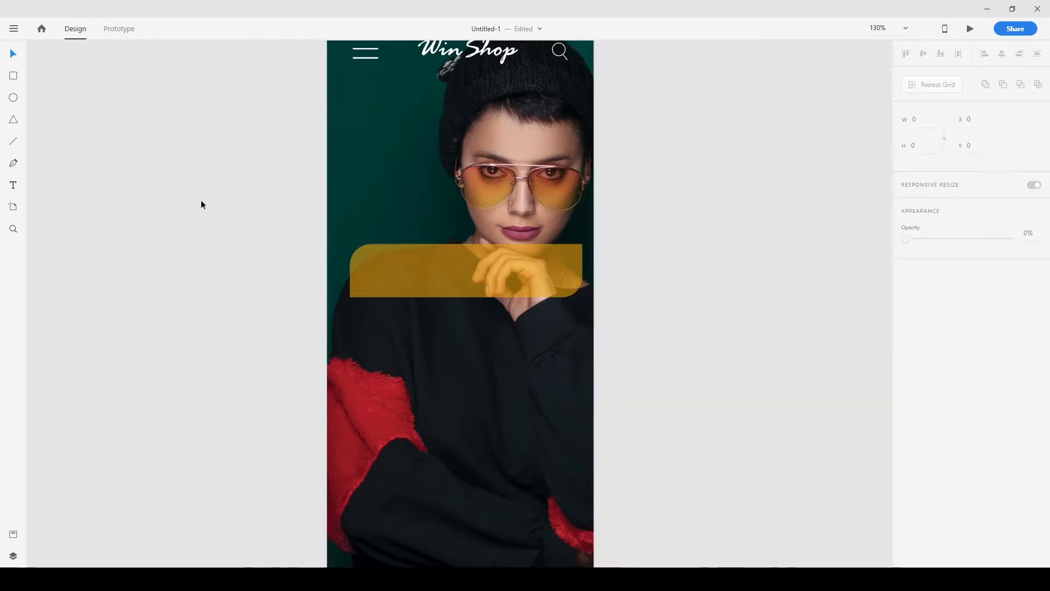
Set the orange banner's opacity to 73% and move it to about X 35, Y 348.
{"action": "scroll", "coordinate": [197, 207], "scroll_direction": "up", "scroll_amount": 2}
{"action": "left_click", "coordinate": [419, 260]}
{"action": "left_click", "coordinate": [932, 349]}
{"action": "left_click_drag", "start_coordinate": [967, 295], "coordinate": [983, 295]}
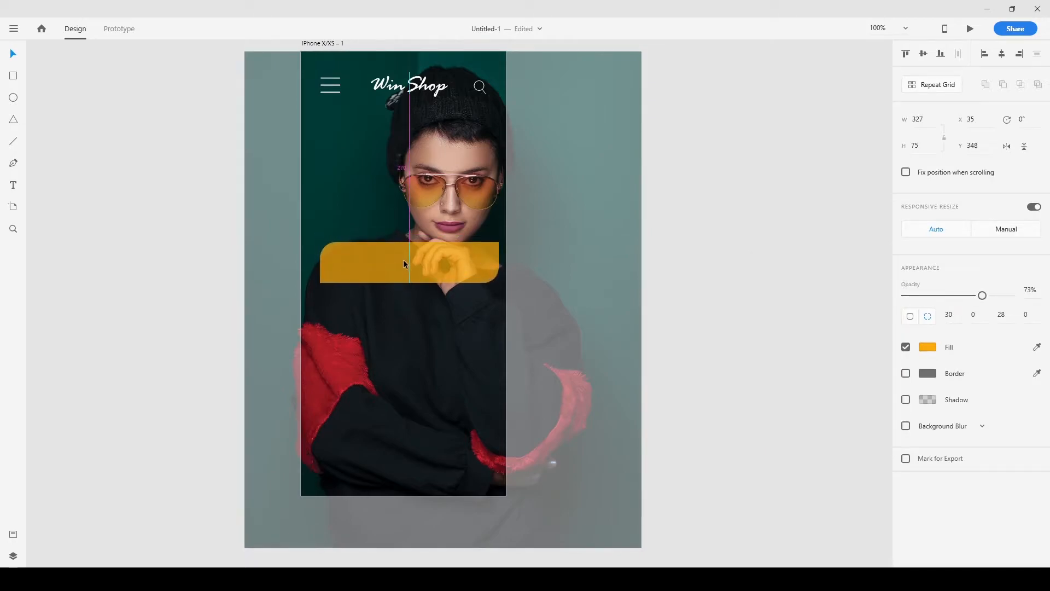
{"action": "left_click", "coordinate": [276, 253]}
Add a text box about 245 × 37 on the orange banner reading "New Winter".
{"action": "scroll", "coordinate": [277, 252], "scroll_direction": "up", "scroll_amount": 2}
{"action": "left_click", "coordinate": [14, 187]}
{"action": "left_click_drag", "start_coordinate": [369, 256], "coordinate": [595, 290]}
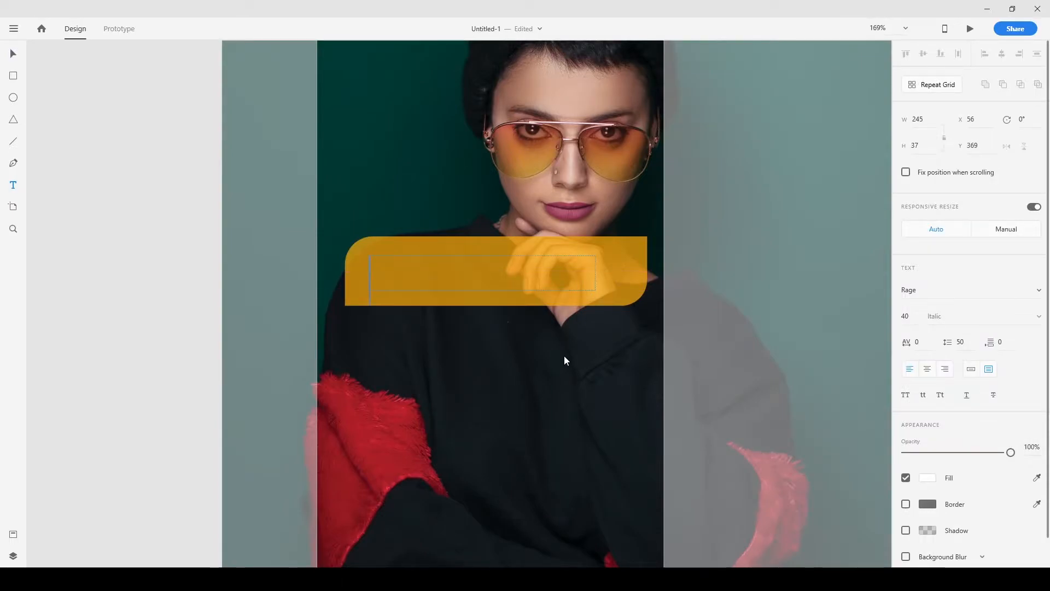
{"action": "type", "text": "New Winter"}
{"action": "key", "text": "ctrl+a"}
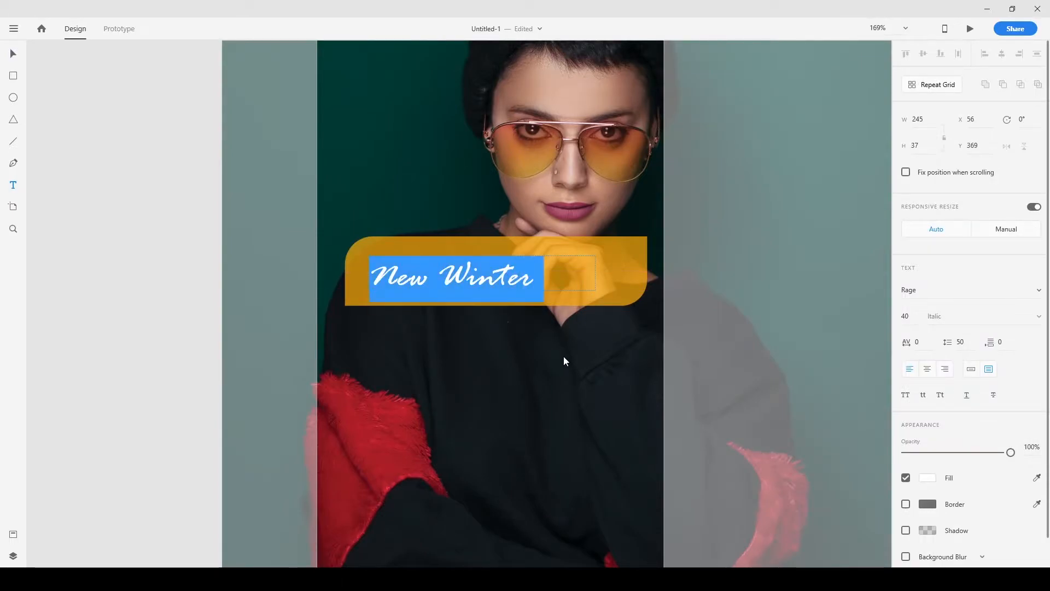
Set the New Winter text's font to Segoe UI in the Italic style.
{"action": "left_click", "coordinate": [1032, 297]}
{"action": "left_click", "coordinate": [942, 272]}
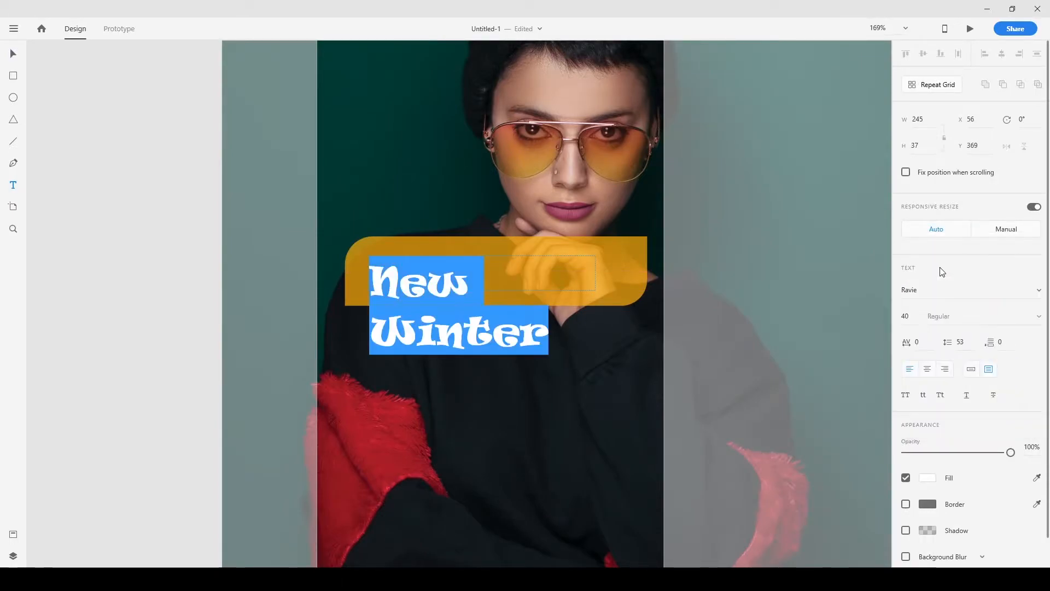
{"action": "left_click", "coordinate": [996, 290]}
{"action": "scroll", "coordinate": [1004, 303], "scroll_direction": "down", "scroll_amount": 2}
{"action": "left_click", "coordinate": [1003, 315]}
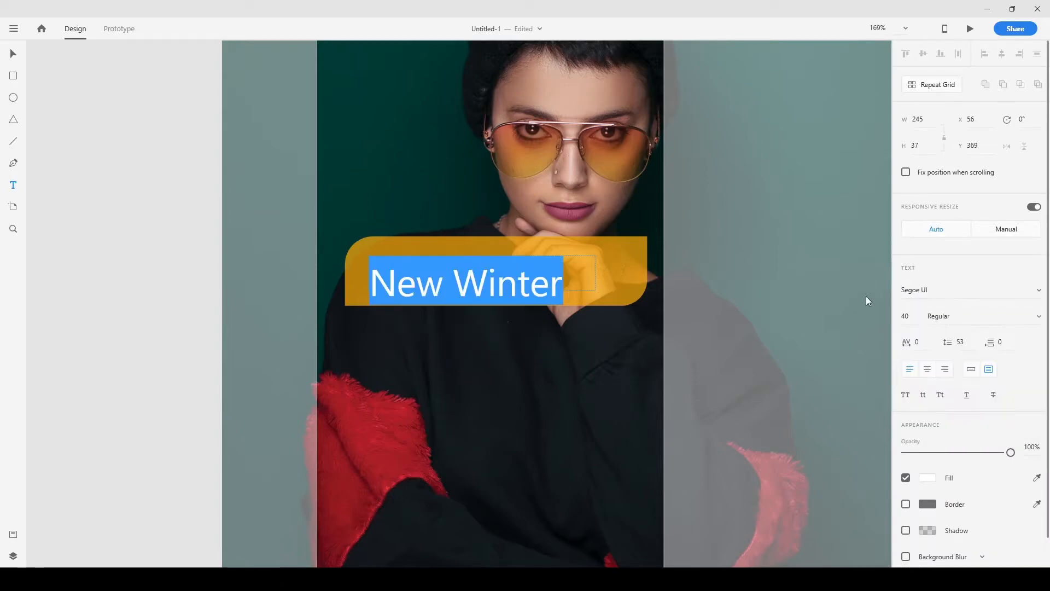
{"action": "left_click", "coordinate": [1036, 317]}
{"action": "left_click", "coordinate": [1016, 359]}
{"action": "left_click", "coordinate": [15, 56]}
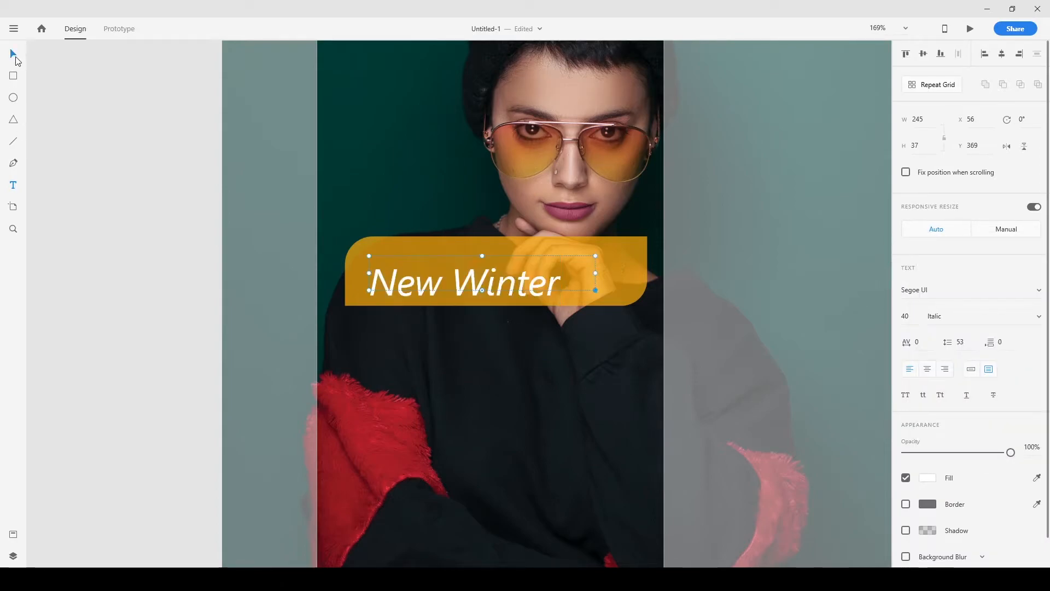
Move the New Winter text towards the banner's centre and set its size to 35.
{"action": "left_click_drag", "start_coordinate": [497, 278], "coordinate": [530, 271]}
{"action": "double_click", "coordinate": [517, 273]}
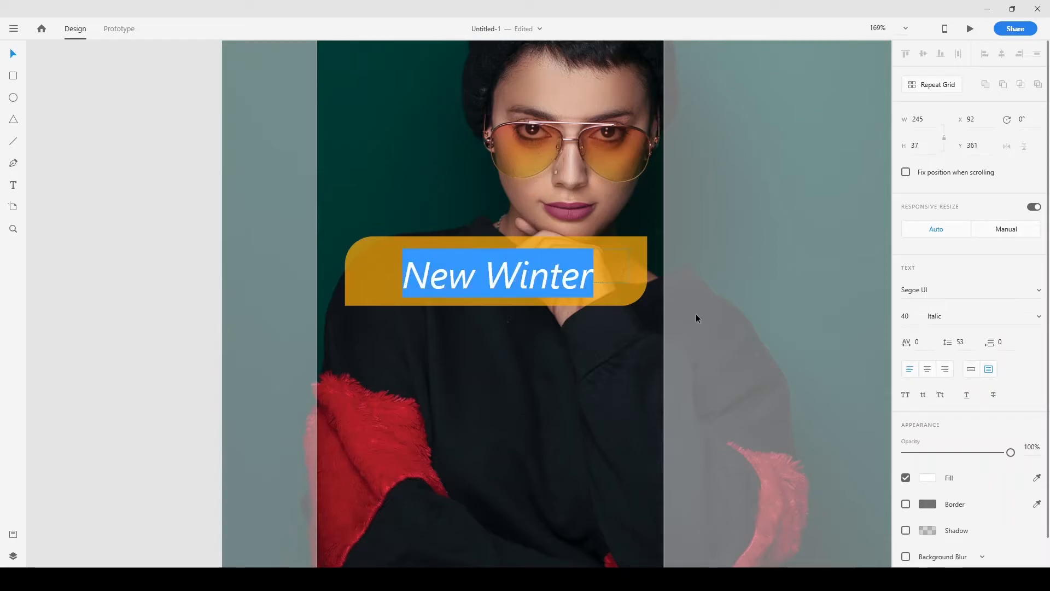
{"action": "left_click", "coordinate": [909, 316]}
{"action": "key", "text": "Return"}
{"action": "left_click", "coordinate": [156, 234]}
Narrow the New Winter text box to about 186 wide and centre it on the banner at about X 106, Y 359.
{"action": "scroll", "coordinate": [157, 235], "scroll_direction": "down", "scroll_amount": 4}
{"action": "scroll", "coordinate": [350, 269], "scroll_direction": "up", "scroll_amount": 2}
{"action": "scroll", "coordinate": [350, 268], "scroll_direction": "up", "scroll_amount": 3}
{"action": "left_click_drag", "start_coordinate": [524, 230], "coordinate": [484, 218]}
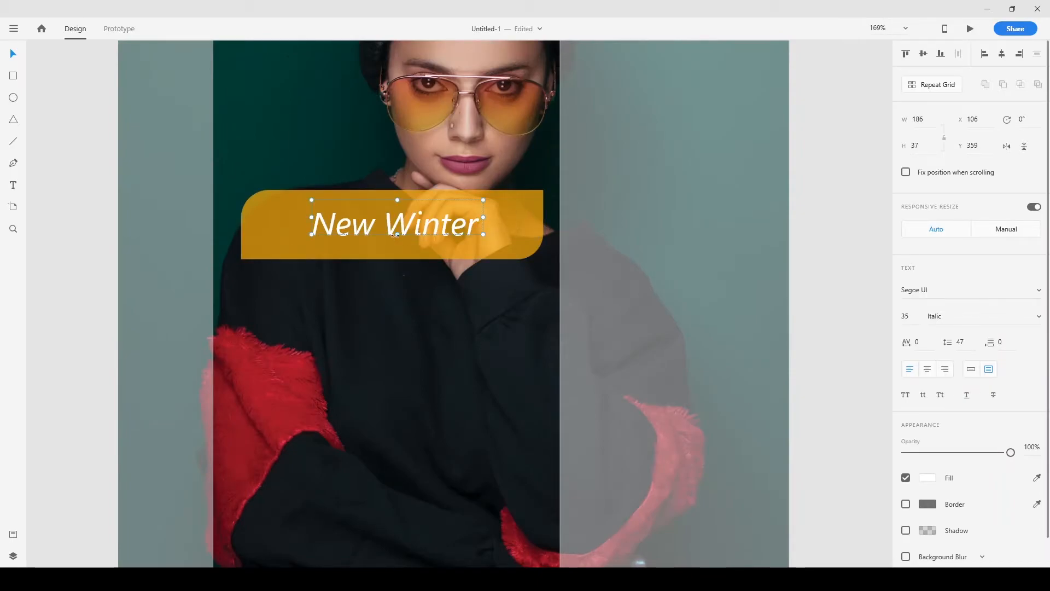
{"action": "double_click", "coordinate": [371, 228]}
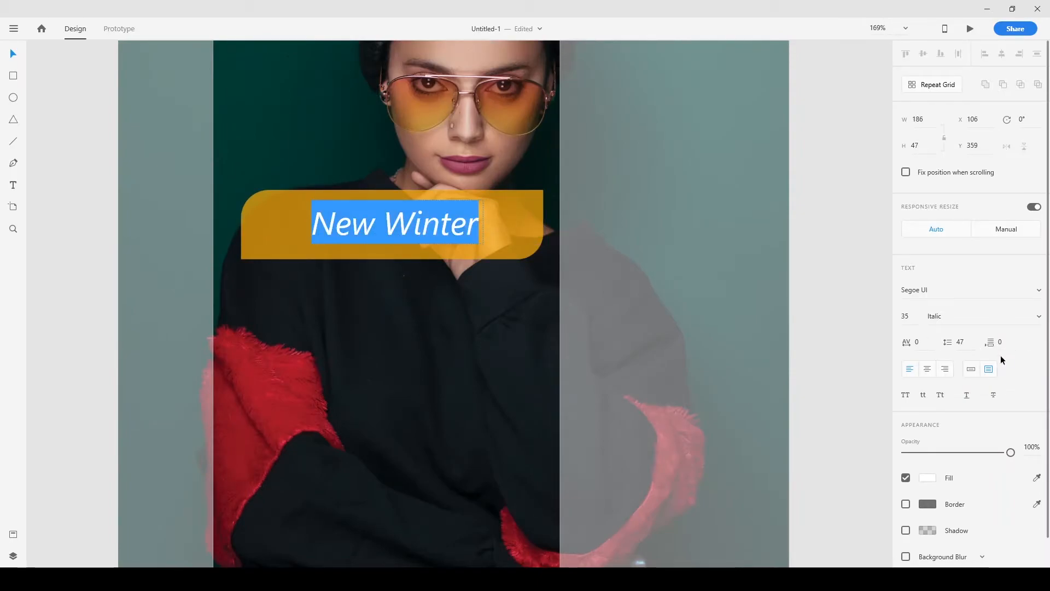
{"action": "scroll", "coordinate": [1004, 354], "scroll_direction": "down", "scroll_amount": 1}
{"action": "left_click", "coordinate": [1039, 283]}
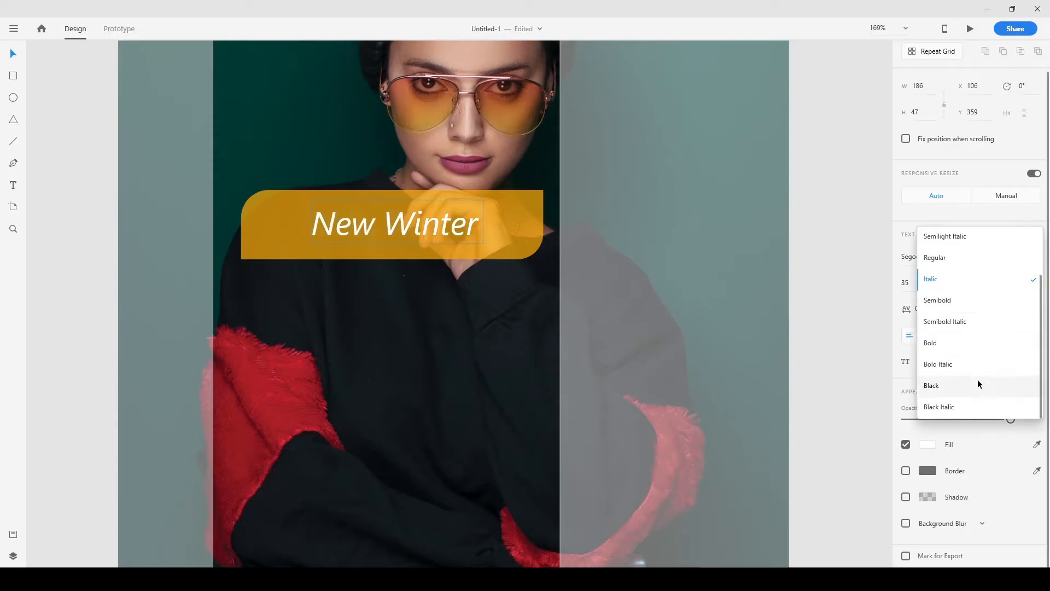
{"action": "key", "text": "Escape"}
{"action": "left_click", "coordinate": [15, 57]}
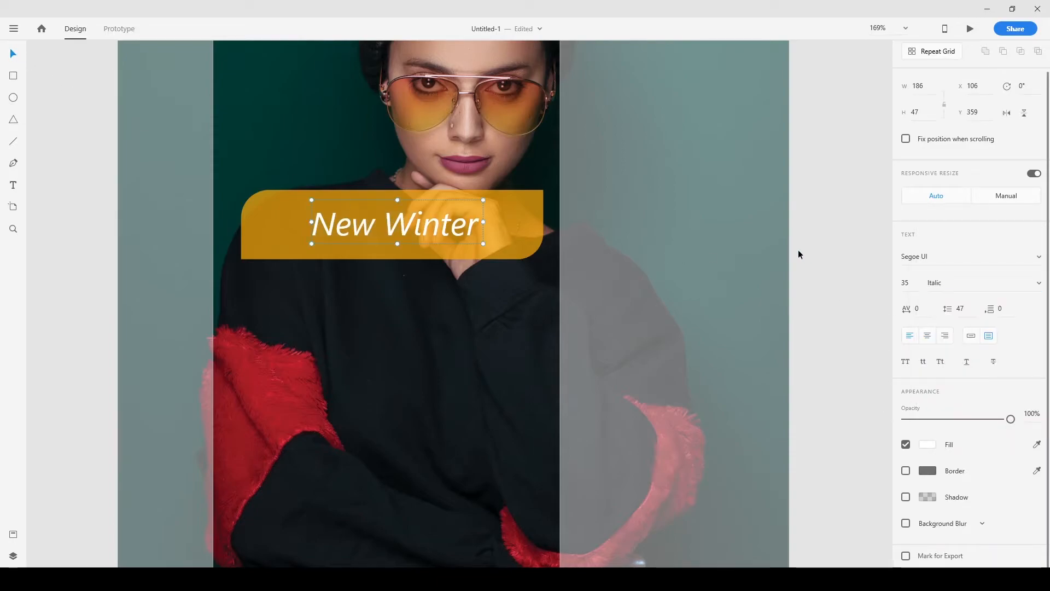
{"action": "left_click", "coordinate": [789, 252]}
Draw a borderless full-width rectangle about 375 × 83 just below the New Winter banner.
{"action": "scroll", "coordinate": [769, 253], "scroll_direction": "down", "scroll_amount": 2}
{"action": "scroll", "coordinate": [629, 268], "scroll_direction": "up", "scroll_amount": 1}
{"action": "scroll", "coordinate": [623, 277], "scroll_direction": "up", "scroll_amount": 1}
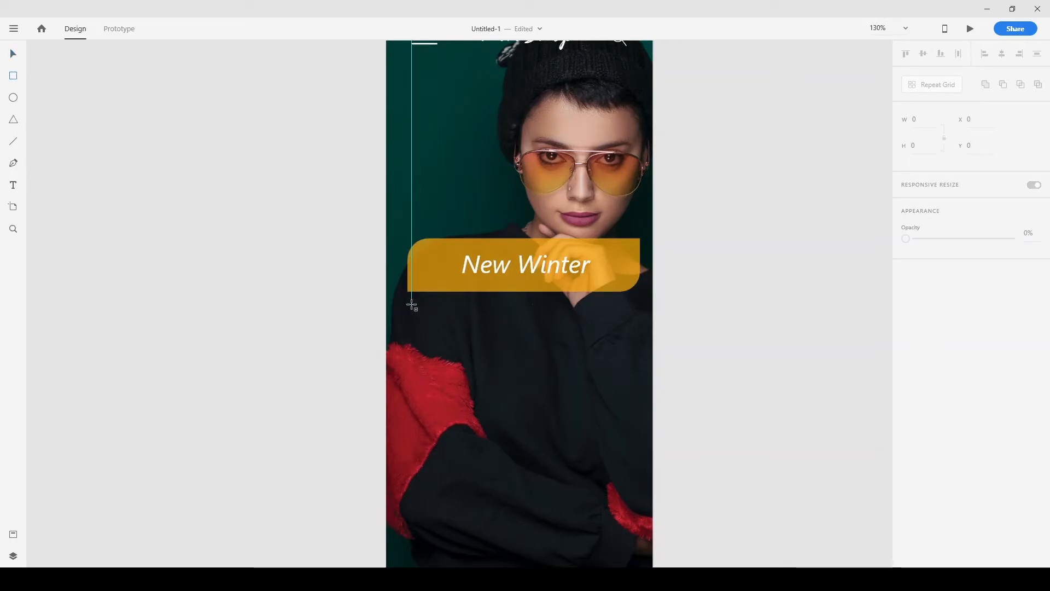
{"action": "mouse_move", "coordinate": [387, 305]}
{"action": "left_mouse_down"}
{"action": "mouse_move", "coordinate": [629, 348]}
{"action": "mouse_move", "coordinate": [653, 377]}
{"action": "mouse_move", "coordinate": [652, 363]}
{"action": "left_mouse_up"}
{"action": "scroll", "coordinate": [617, 364], "scroll_direction": "up", "scroll_amount": 1}
{"action": "left_click", "coordinate": [906, 373]}
Fill the full-width rectangle with coral red and set its opacity to 67%.
{"action": "left_click", "coordinate": [928, 352]}
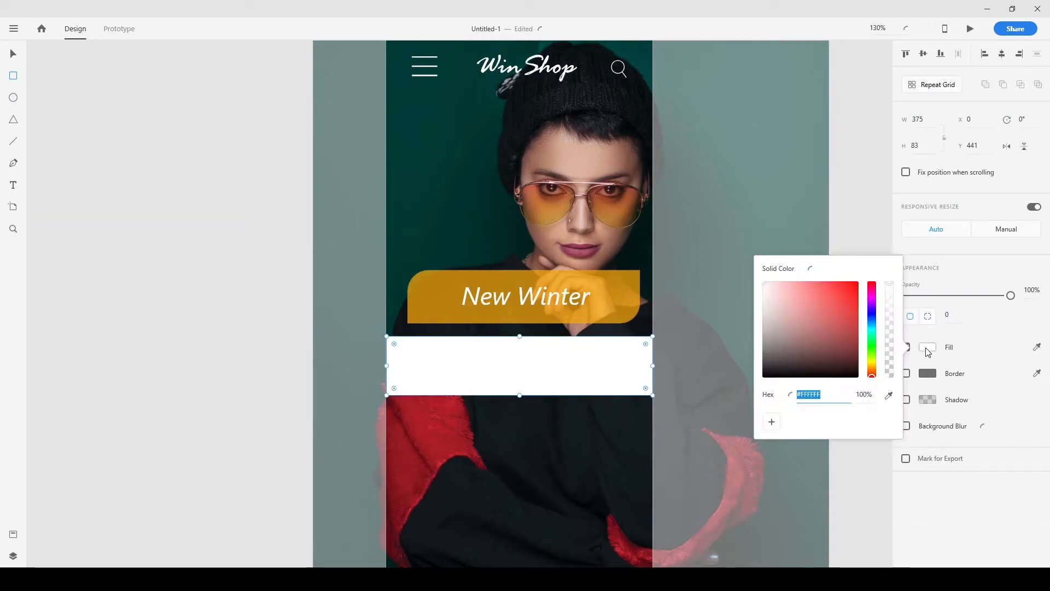
{"action": "left_click", "coordinate": [843, 347]}
{"action": "left_click_drag", "start_coordinate": [810, 324], "coordinate": [816, 280]}
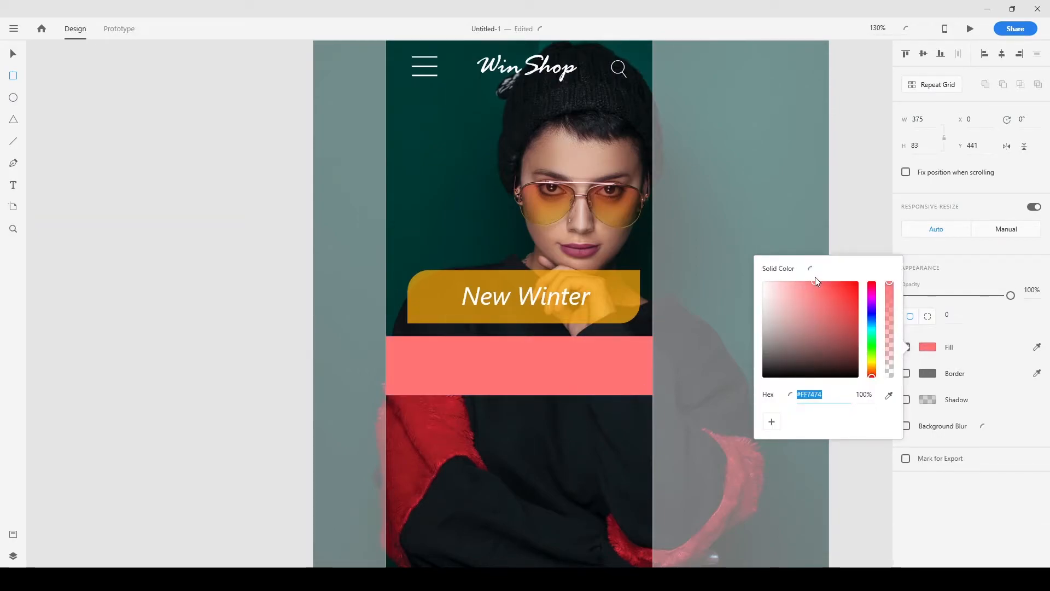
{"action": "left_click", "coordinate": [136, 160]}
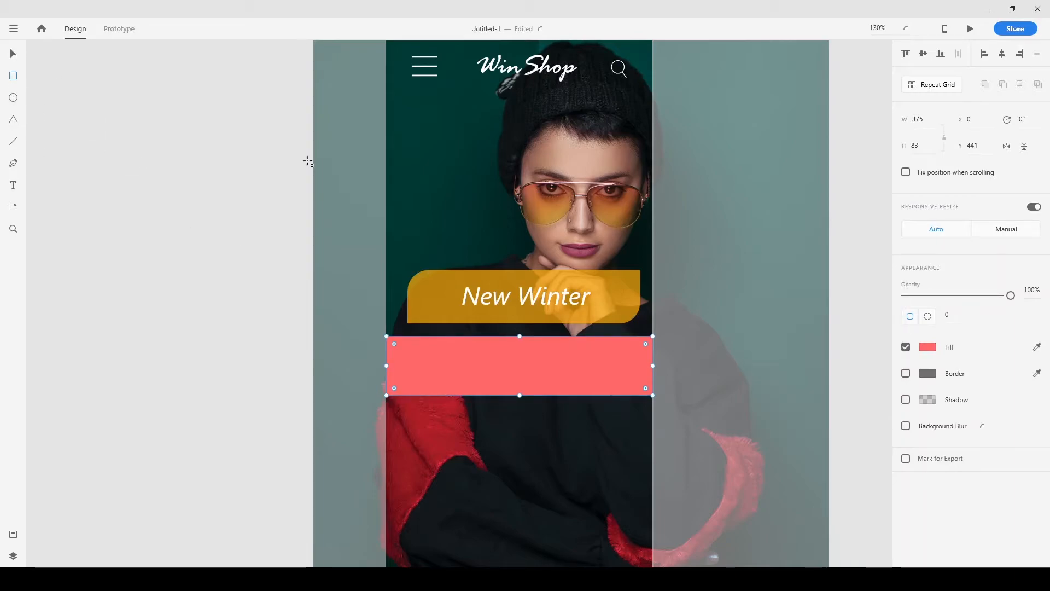
{"action": "left_click_drag", "start_coordinate": [1011, 295], "coordinate": [977, 296]}
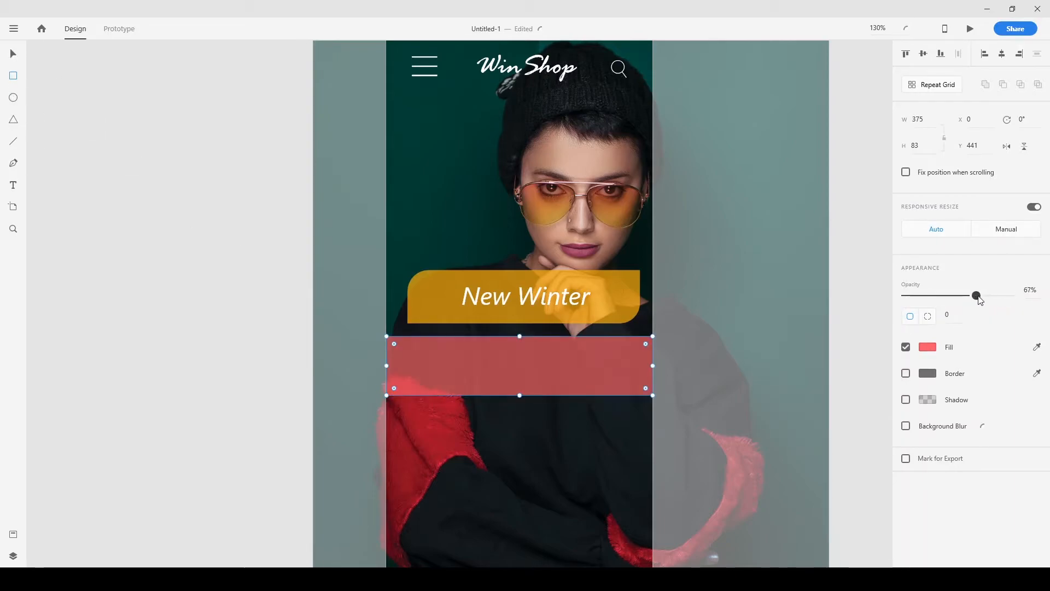
{"action": "left_click", "coordinate": [14, 54]}
{"action": "left_click", "coordinate": [162, 154]}
{"action": "scroll", "coordinate": [270, 193], "scroll_direction": "down", "scroll_amount": 3}
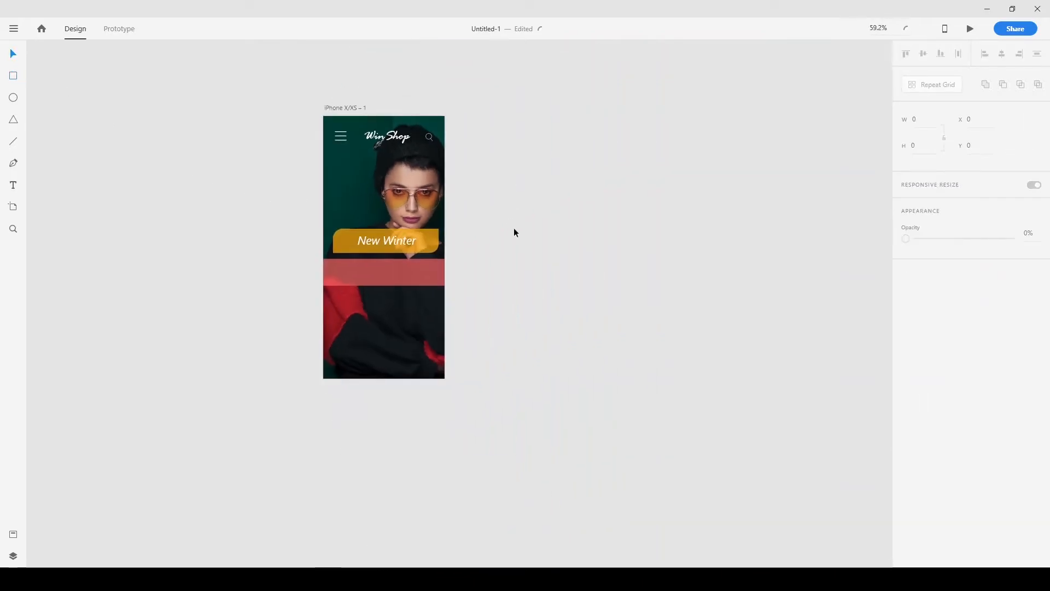
Round the red band's bottom-left corner to 40 and its top-right corner to about 34, leaving the other two corners square.
{"action": "scroll", "coordinate": [377, 235], "scroll_direction": "up", "scroll_amount": 3}
{"action": "mouse_move", "coordinate": [408, 310]}
{"action": "left_mouse_down"}
{"action": "mouse_move", "coordinate": [420, 303]}
{"action": "mouse_move", "coordinate": [392, 304]}
{"action": "left_mouse_up"}
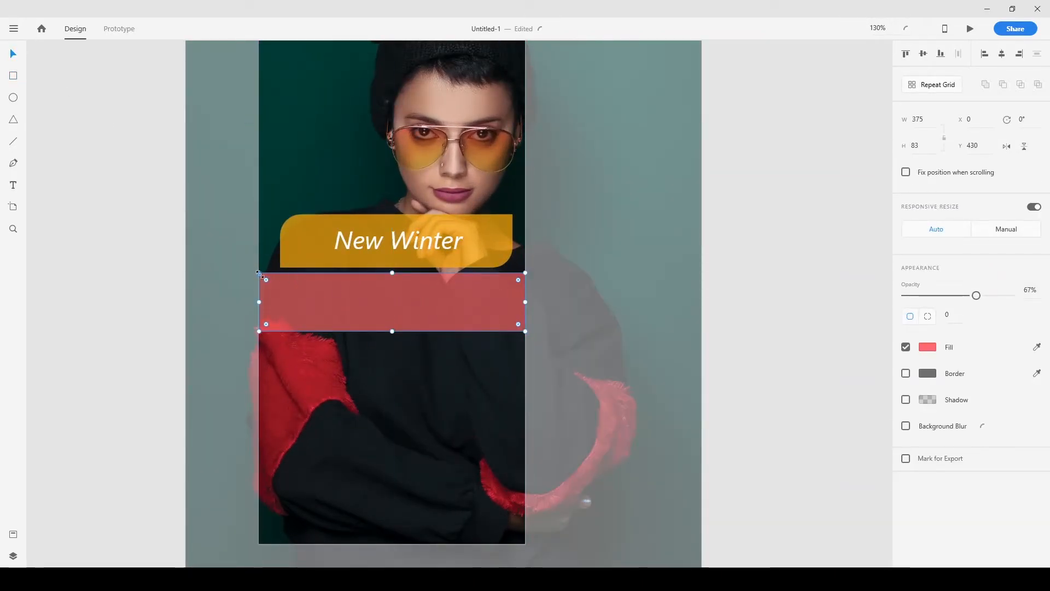
{"action": "left_click_drag", "start_coordinate": [266, 325], "coordinate": [288, 305]}
{"action": "left_click_drag", "start_coordinate": [520, 280], "coordinate": [513, 283]}
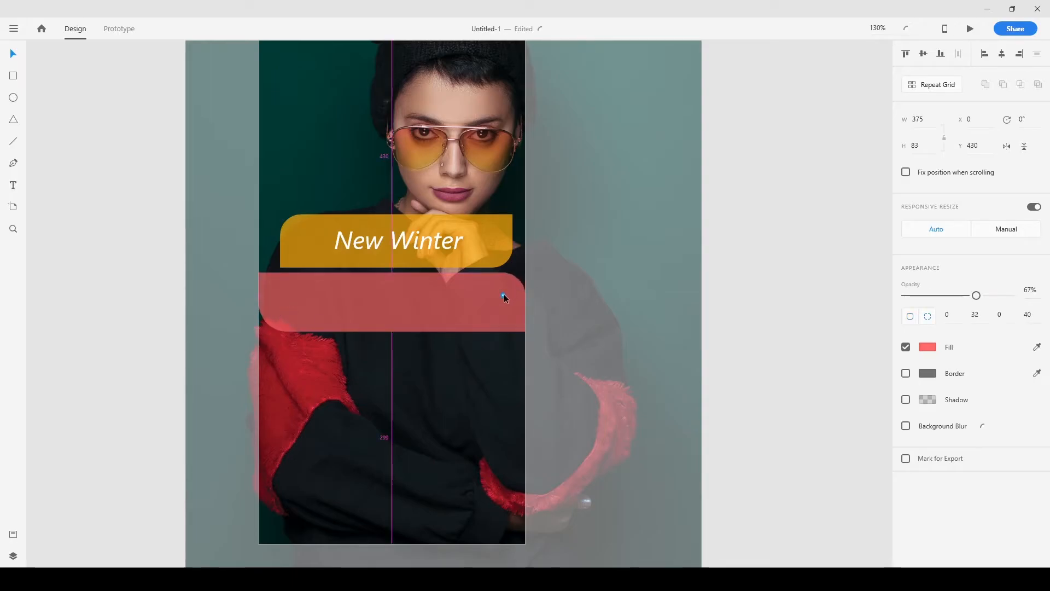
Try to shrink the red band to about 351 × 67 and shift it within the artboard.
{"action": "left_click_drag", "start_coordinate": [524, 331], "coordinate": [517, 326]}
{"action": "left_click", "coordinate": [83, 97]}
{"action": "left_click_drag", "start_coordinate": [383, 296], "coordinate": [393, 294]}
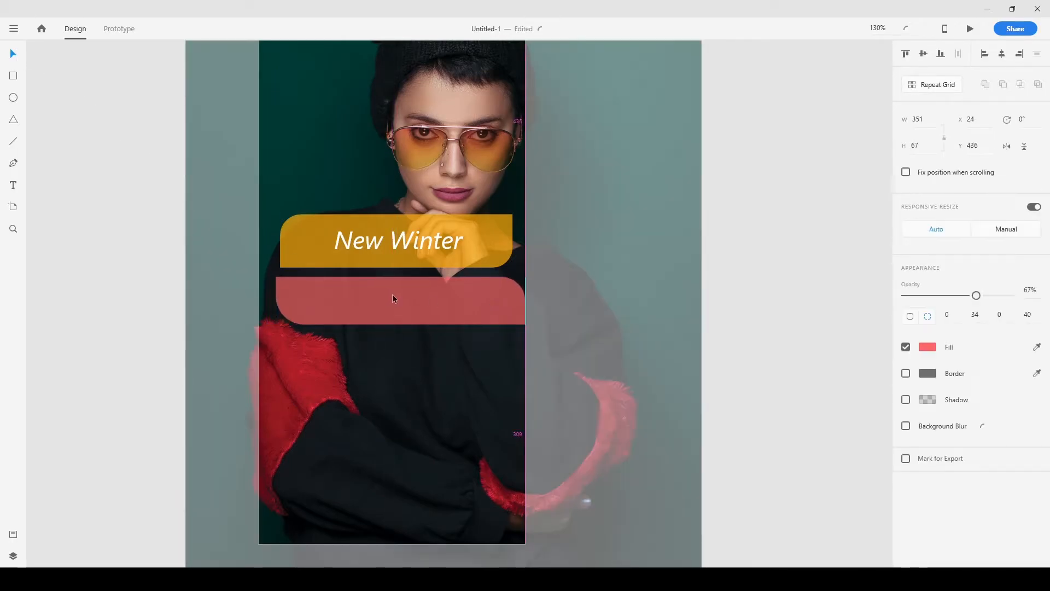
{"action": "left_click_drag", "start_coordinate": [525, 325], "coordinate": [521, 321]}
{"action": "left_click_drag", "start_coordinate": [424, 289], "coordinate": [425, 288]}
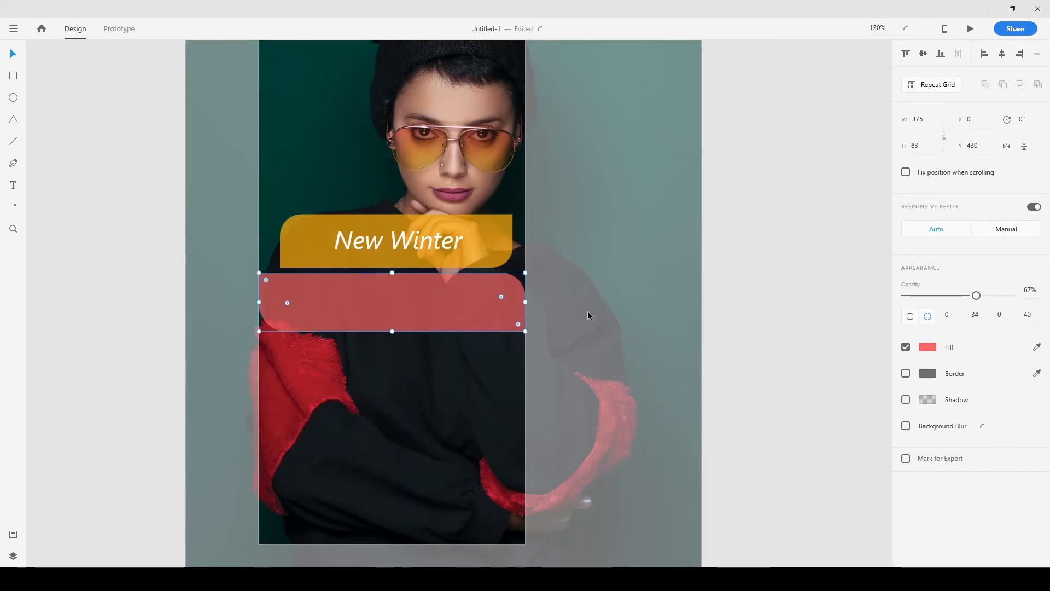
Add the text "Collection" on the red band below the New Winter banner.
{"action": "left_click", "coordinate": [101, 206]}
{"action": "scroll", "coordinate": [265, 263], "scroll_direction": "down", "scroll_amount": 5}
{"action": "scroll", "coordinate": [680, 335], "scroll_direction": "up", "scroll_amount": 6}
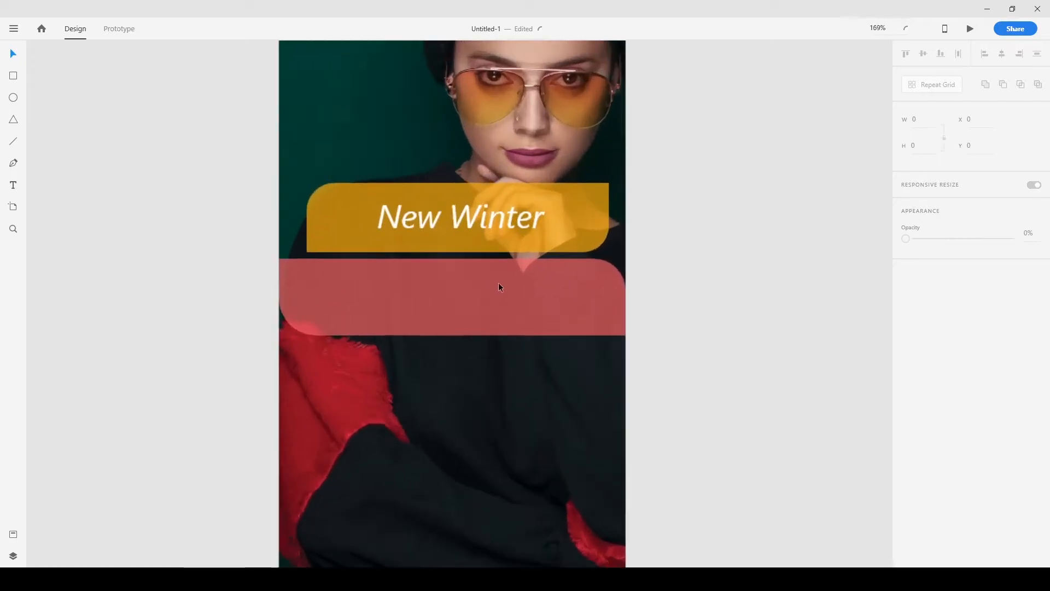
{"action": "left_click", "coordinate": [359, 286]}
{"action": "type", "text": "Collection"}
Change the Collection text's font to Arial with the Bold style.
{"action": "key", "text": "ctrl+a"}
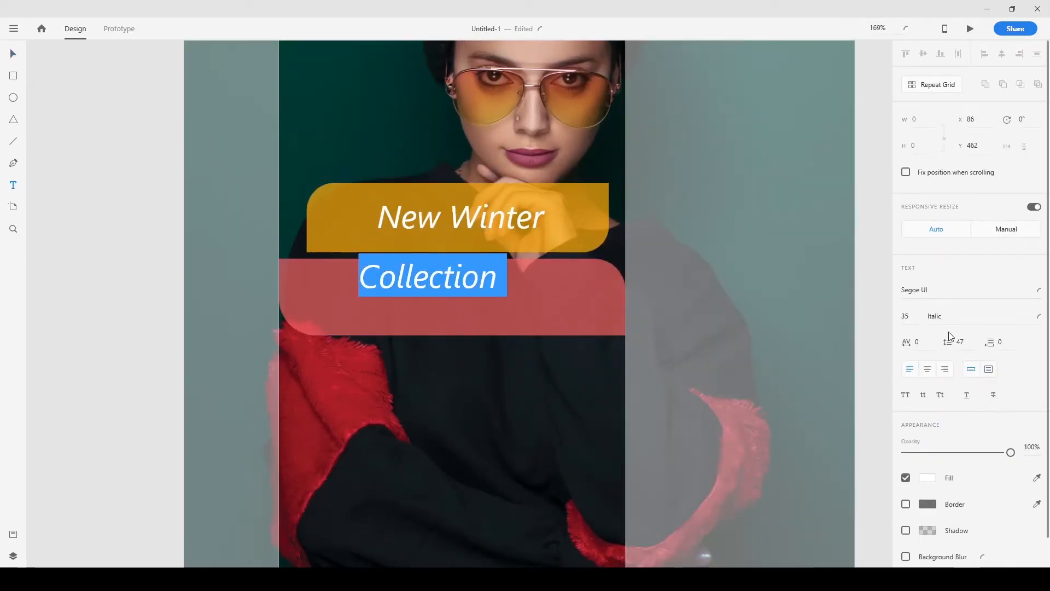
{"action": "left_click", "coordinate": [1022, 294]}
{"action": "scroll", "coordinate": [1001, 312], "scroll_direction": "up", "scroll_amount": 10}
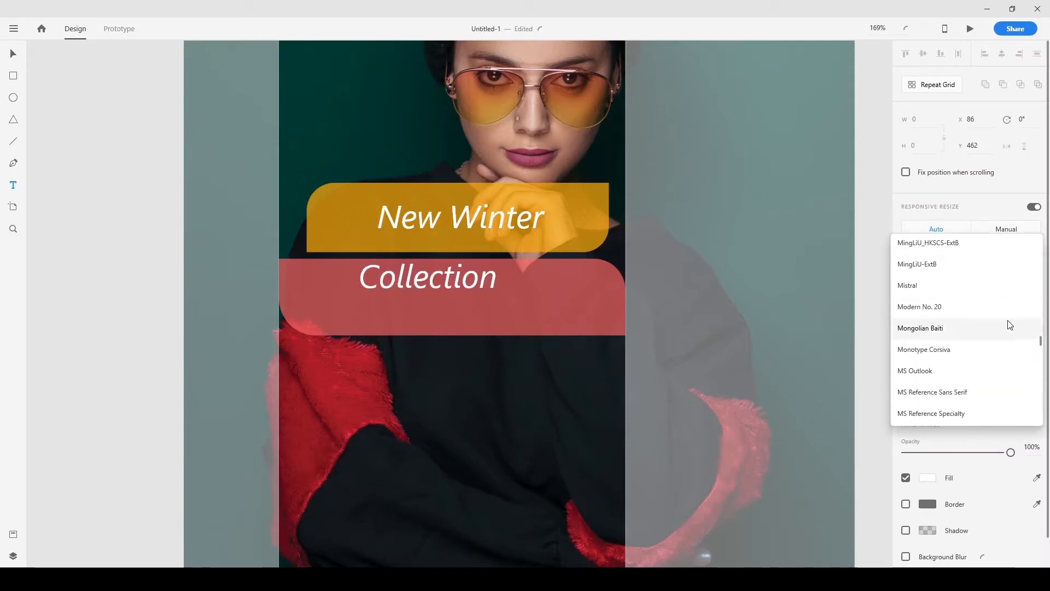
{"action": "scroll", "coordinate": [1001, 318], "scroll_direction": "up", "scroll_amount": 10}
{"action": "left_click", "coordinate": [976, 297]}
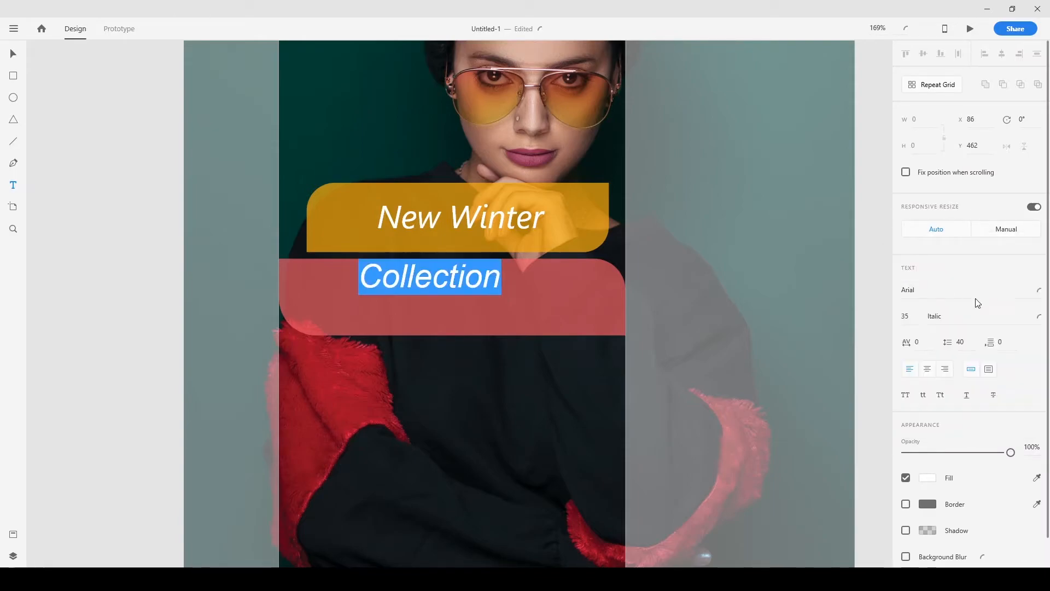
{"action": "left_click", "coordinate": [1038, 316]}
{"action": "left_click", "coordinate": [949, 378]}
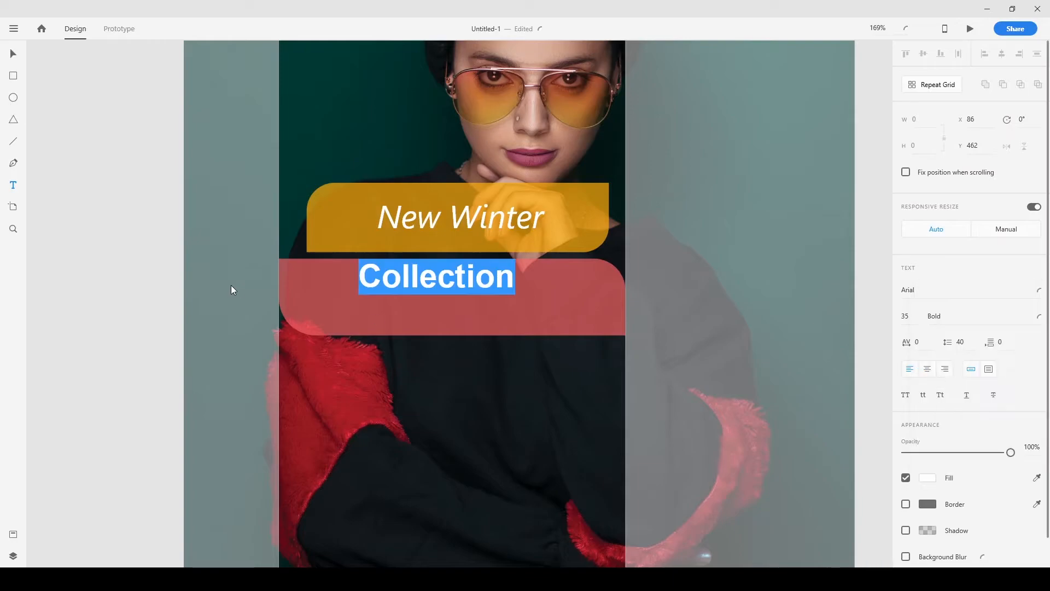
Set the Collection text's size to 45, move it onto the middle of the red band and centre it horizontally on the artboard.
{"action": "left_click", "coordinate": [905, 317]}
{"action": "type", "text": "45"}
{"action": "key", "text": "Return"}
{"action": "key", "text": "Escape"}
{"action": "left_click_drag", "start_coordinate": [449, 281], "coordinate": [450, 304]}
{"action": "left_click", "coordinate": [1002, 55]}
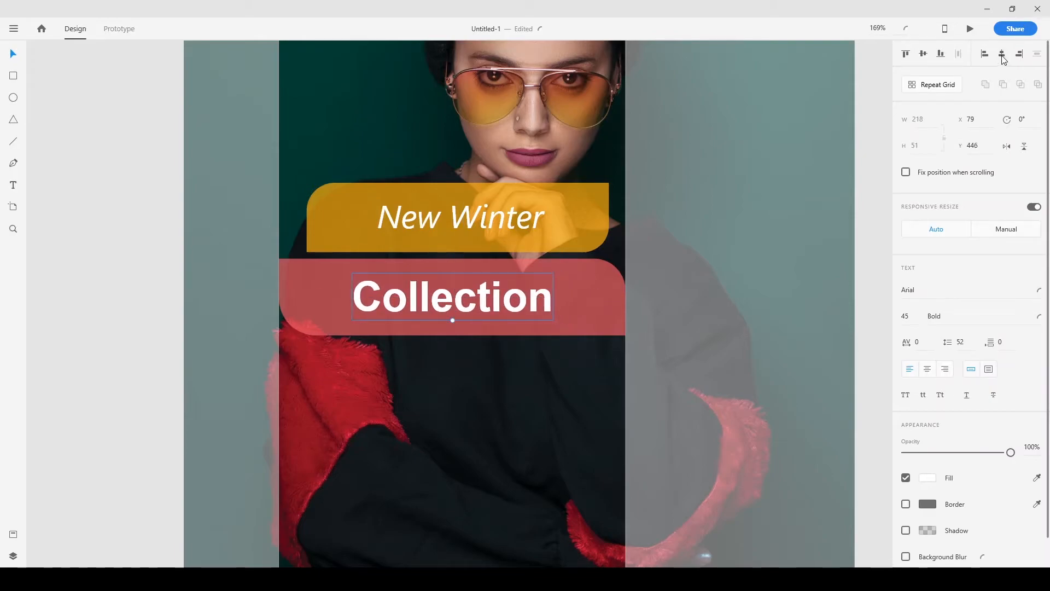
{"action": "left_click", "coordinate": [166, 176]}
Draw a borderless white rectangle about 178 × 60 below the Collection band and round its corners to 30.
{"action": "scroll", "coordinate": [425, 254], "scroll_direction": "down", "scroll_amount": 5}
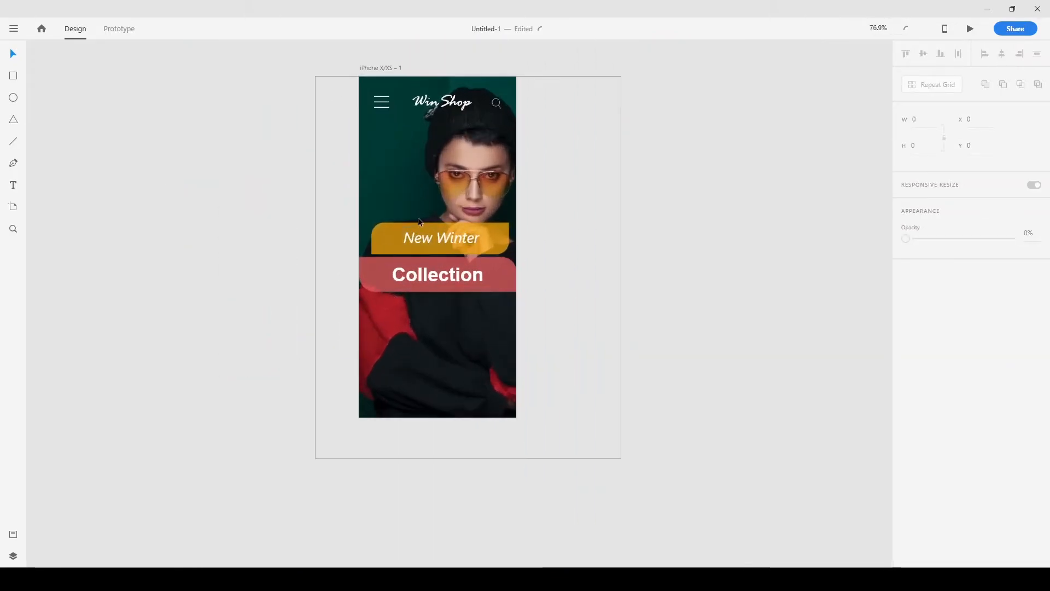
{"action": "scroll", "coordinate": [416, 223], "scroll_direction": "up", "scroll_amount": 2}
{"action": "scroll", "coordinate": [601, 262], "scroll_direction": "up", "scroll_amount": 1}
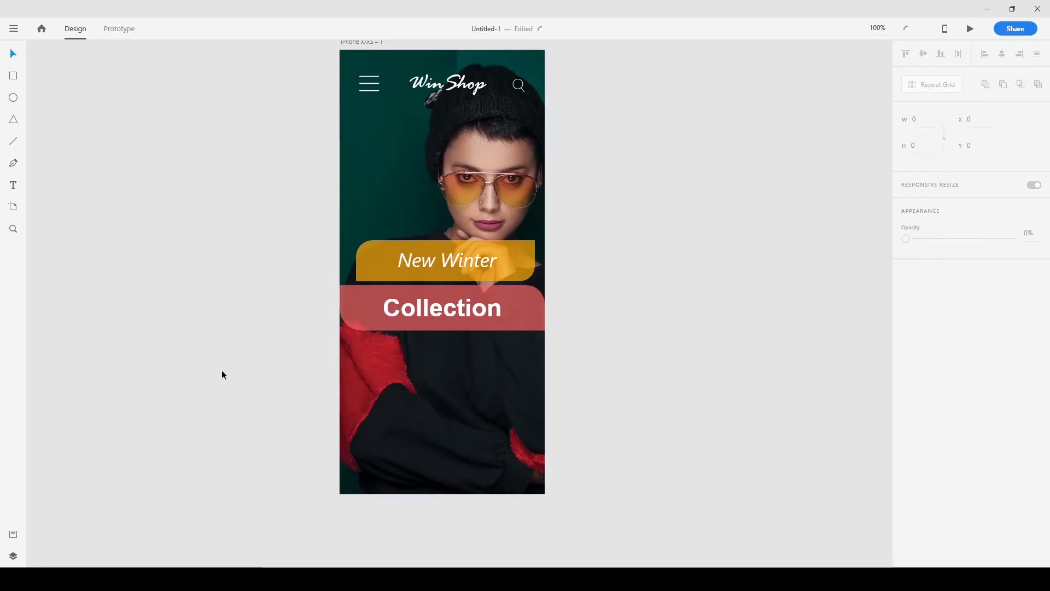
{"action": "left_click", "coordinate": [14, 76]}
{"action": "left_click_drag", "start_coordinate": [394, 380], "coordinate": [492, 415]}
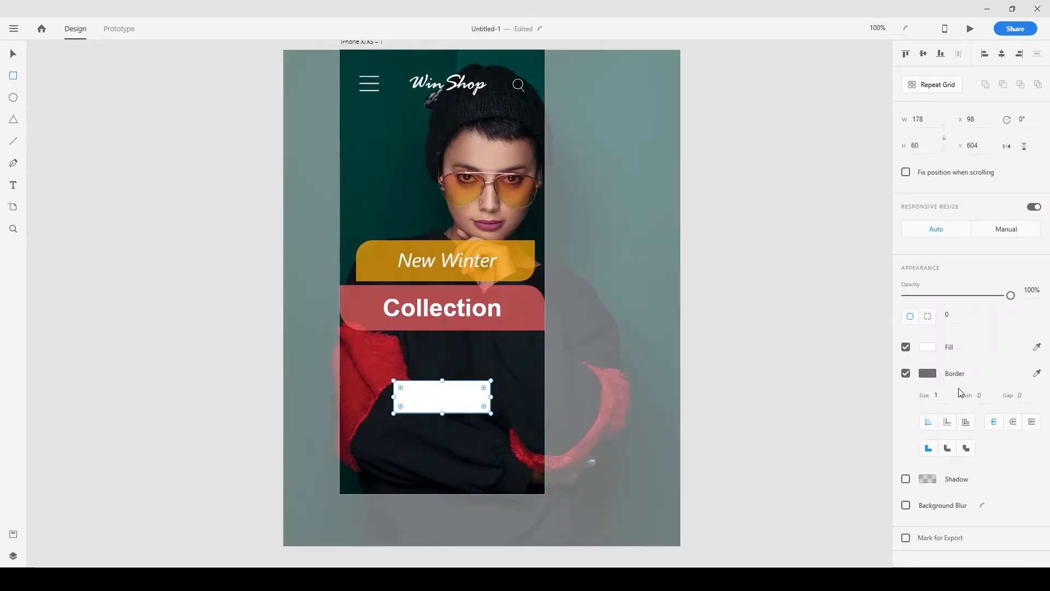
{"action": "scroll", "coordinate": [445, 443], "scroll_direction": "up", "scroll_amount": 3}
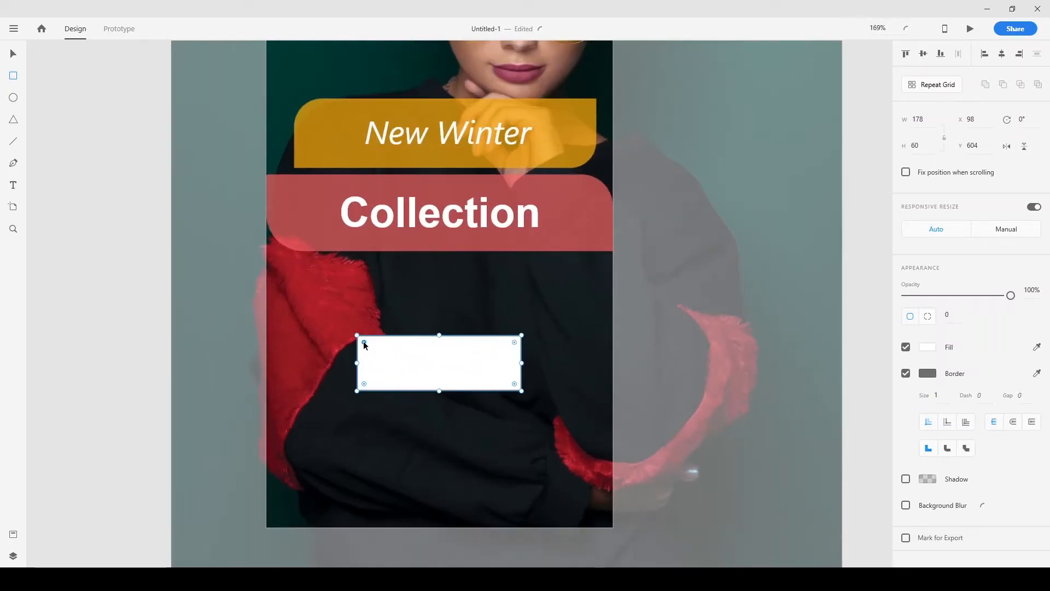
{"action": "left_click_drag", "start_coordinate": [364, 343], "coordinate": [376, 355]}
{"action": "left_click", "coordinate": [905, 373]}
Fill the rounded button shape with bright blue.
{"action": "left_click", "coordinate": [930, 348]}
{"action": "left_click", "coordinate": [928, 347]}
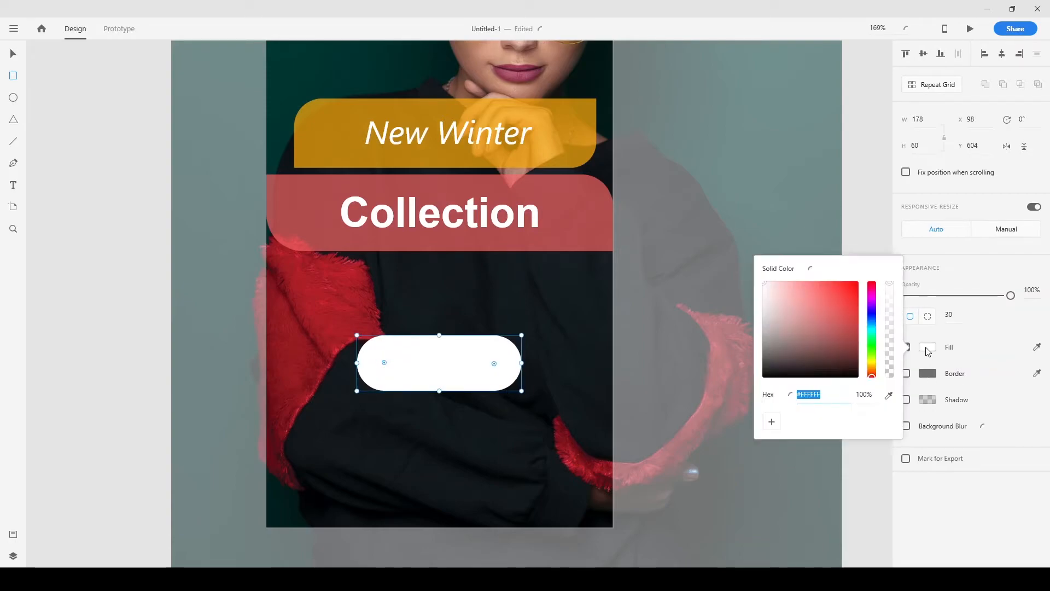
{"action": "left_click_drag", "start_coordinate": [872, 364], "coordinate": [862, 276]}
{"action": "scroll", "coordinate": [527, 281], "scroll_direction": "down", "scroll_amount": 5}
{"action": "scroll", "coordinate": [530, 208], "scroll_direction": "up", "scroll_amount": 3}
{"action": "left_click_drag", "start_coordinate": [872, 337], "coordinate": [873, 322]}
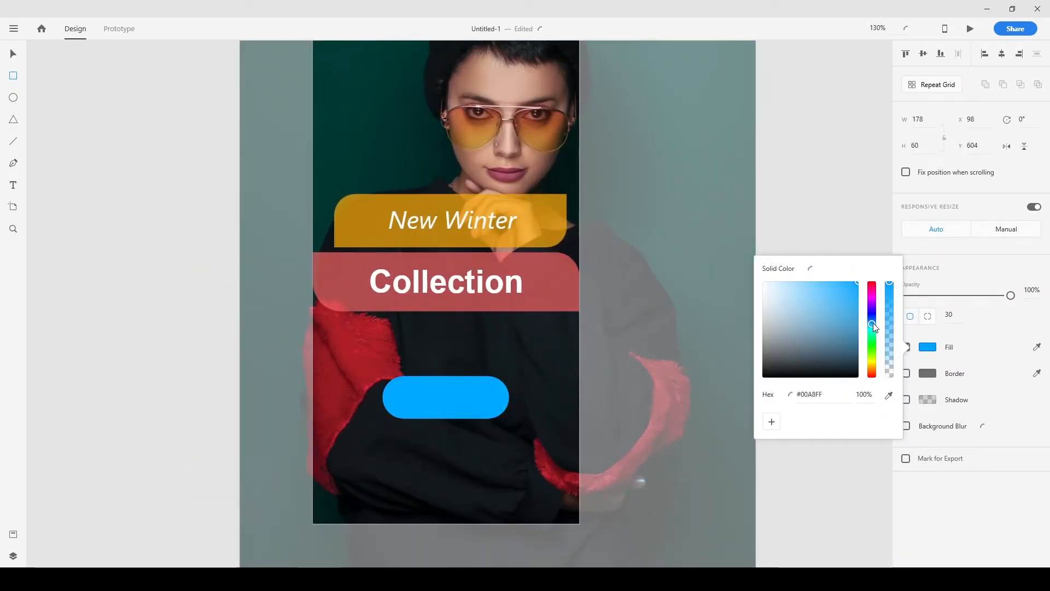
{"action": "key", "text": "Escape"}
Add a "Sign Up" text box about 166 × 46 below the blue button and set its text size to 20.
{"action": "scroll", "coordinate": [160, 242], "scroll_direction": "down", "scroll_amount": 5}
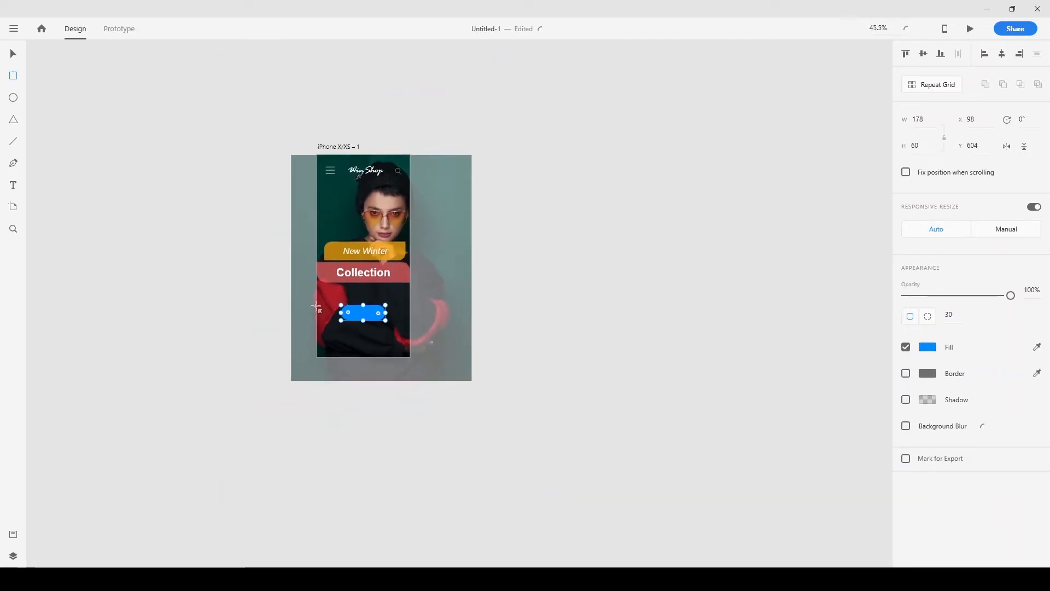
{"action": "scroll", "coordinate": [602, 306], "scroll_direction": "up", "scroll_amount": 5}
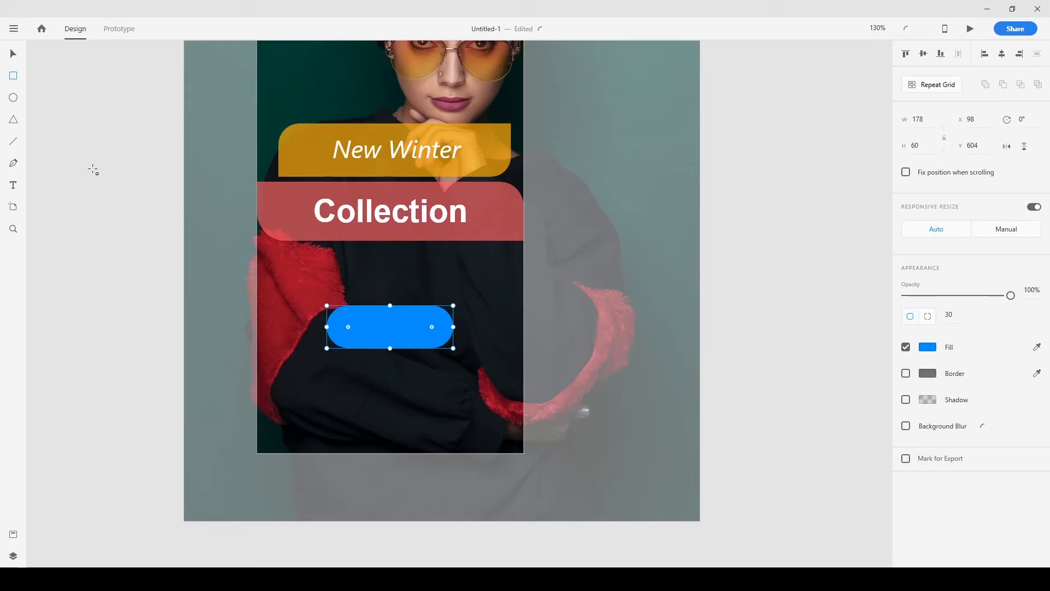
{"action": "left_click_drag", "start_coordinate": [356, 376], "coordinate": [474, 408]}
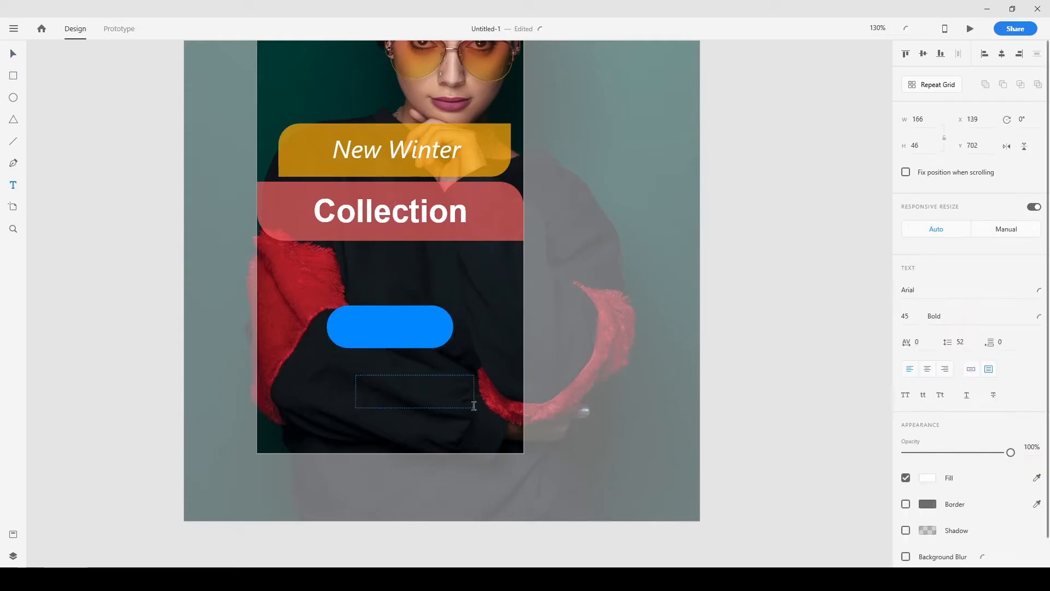
{"action": "type", "text": "Sign Up"}
{"action": "key", "text": "ctrl+a"}
{"action": "left_click", "coordinate": [902, 316]}
{"action": "key", "text": "Return"}
{"action": "key", "text": "Escape"}
Move the Sign Up text onto the blue button and centre the label and button on each other.
{"action": "left_click_drag", "start_coordinate": [390, 387], "coordinate": [391, 328]}
{"action": "left_click", "coordinate": [427, 314]}
{"action": "left_click", "coordinate": [396, 324]}
{"action": "left_click", "coordinate": [375, 314], "text": "shift"}
{"action": "left_click", "coordinate": [1004, 55]}
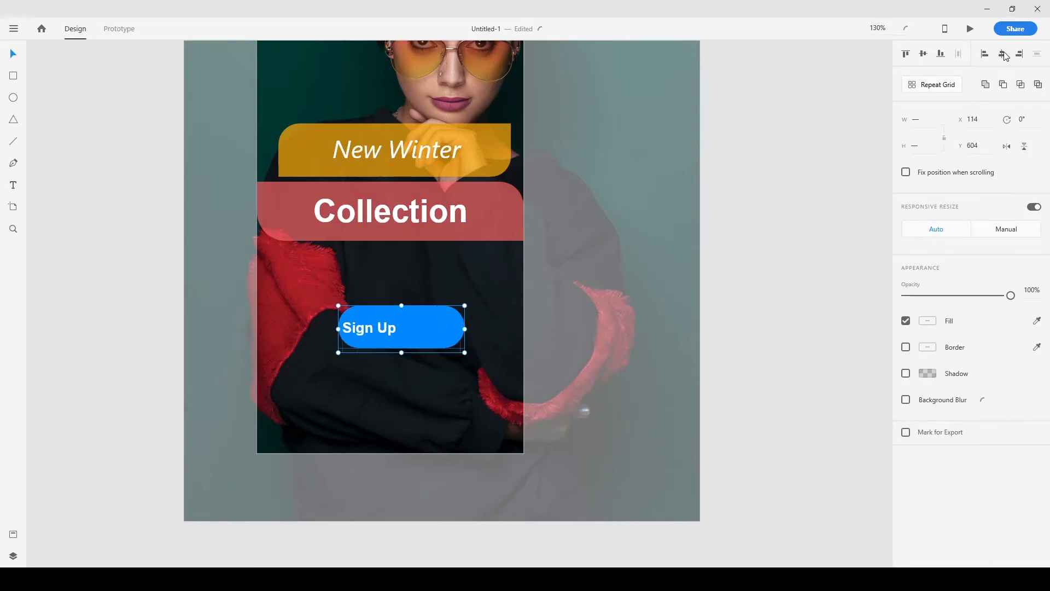
{"action": "mouse_move", "coordinate": [380, 326]}
{"action": "left_mouse_down"}
{"action": "mouse_move", "coordinate": [415, 328]}
{"action": "mouse_move", "coordinate": [363, 315]}
{"action": "mouse_move", "coordinate": [389, 327]}
{"action": "left_mouse_up"}
{"action": "left_click", "coordinate": [430, 372]}
{"action": "left_click", "coordinate": [386, 315]}
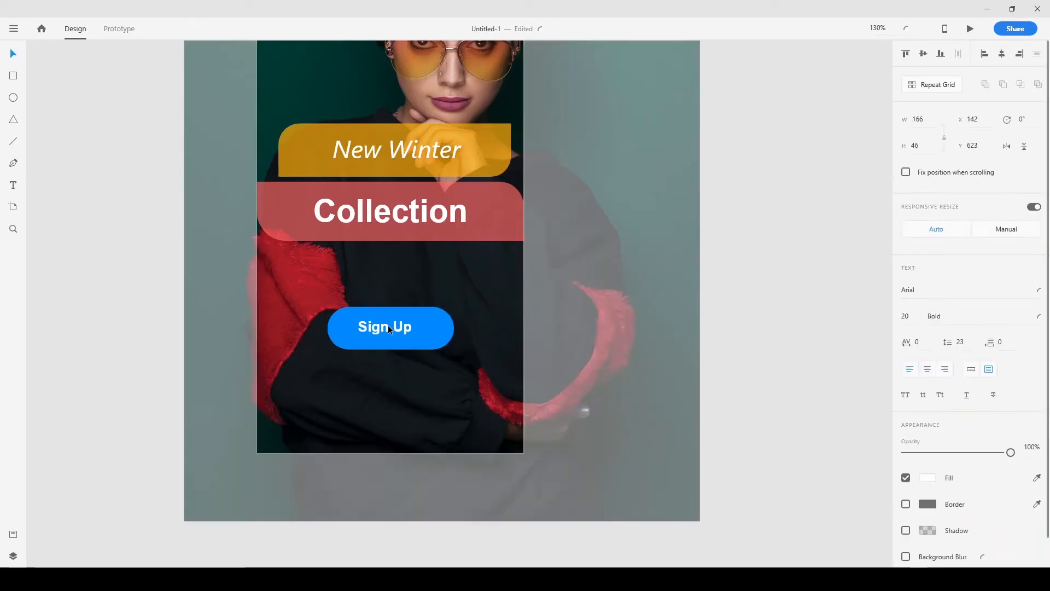
{"action": "left_click", "coordinate": [758, 356]}
{"action": "left_click", "coordinate": [401, 335]}
{"action": "left_click_drag", "start_coordinate": [480, 336], "coordinate": [391, 339]}
{"action": "left_click", "coordinate": [758, 348]}
{"action": "scroll", "coordinate": [719, 340], "scroll_direction": "down", "scroll_amount": 5}
{"action": "scroll", "coordinate": [572, 320], "scroll_direction": "up", "scroll_amount": 2}
{"action": "scroll", "coordinate": [580, 268], "scroll_direction": "up", "scroll_amount": 3}
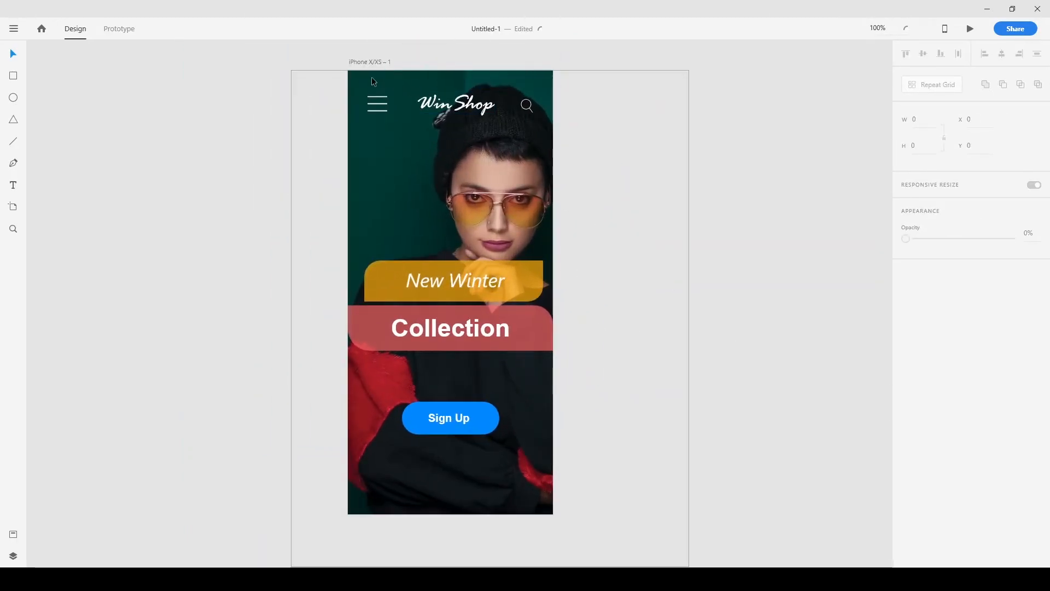
{"action": "left_click", "coordinate": [372, 77]}
{"action": "right_click", "coordinate": [372, 77]}
{"action": "left_click", "coordinate": [290, 71]}
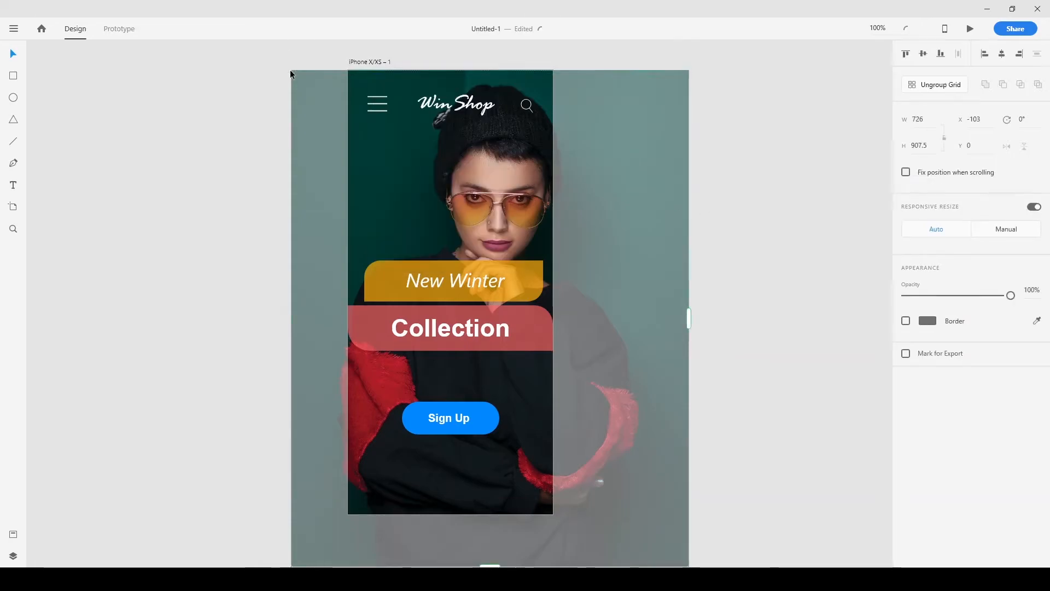
{"action": "left_click", "coordinate": [244, 78]}
Copy the iPhone X/XS – 1 artboard and paste the duplicate beside the original.
{"action": "scroll", "coordinate": [237, 69], "scroll_direction": "down", "scroll_amount": 1}
{"action": "right_click", "coordinate": [340, 62]}
{"action": "left_click", "coordinate": [364, 130]}
{"action": "right_click", "coordinate": [565, 98]}
{"action": "left_click", "coordinate": [603, 151]}
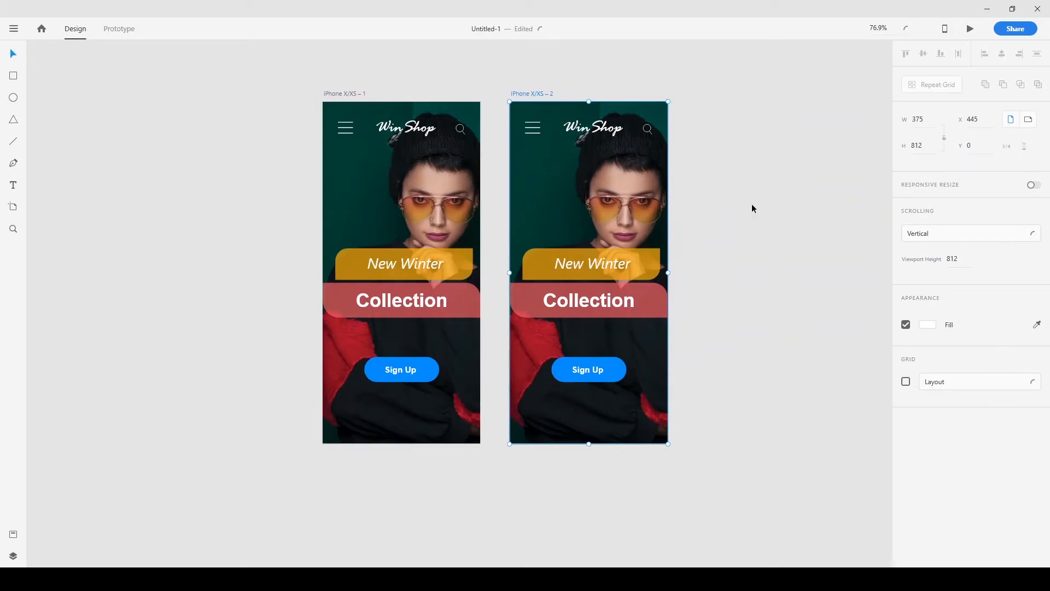
Delete the portrait photo, the New Winter text, the Collection text and the red band from the duplicated artboard.
{"action": "scroll", "coordinate": [736, 207], "scroll_direction": "up", "scroll_amount": 1}
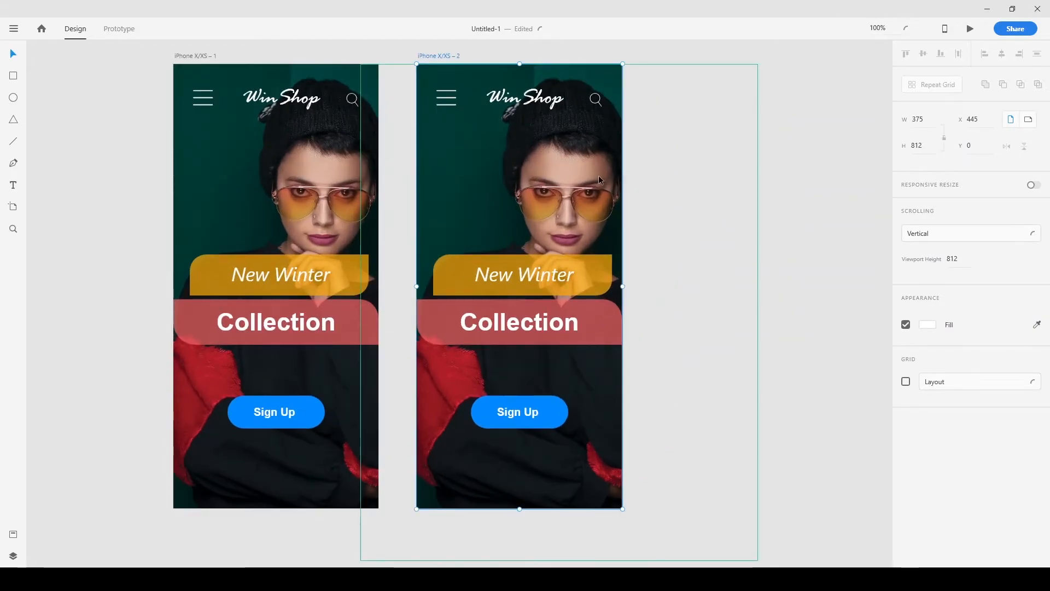
{"action": "left_click", "coordinate": [567, 174]}
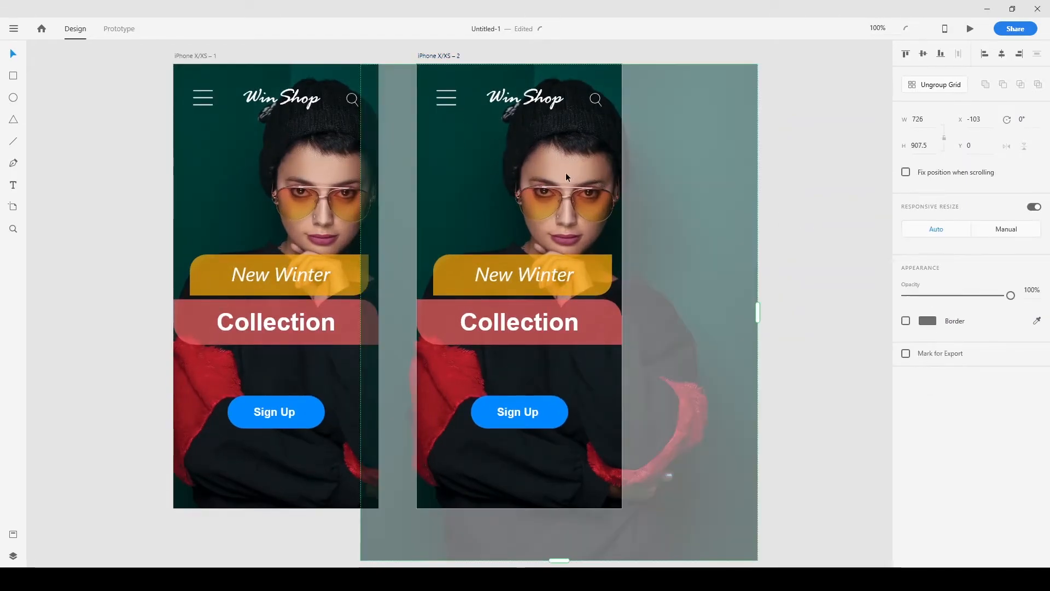
{"action": "key", "text": "Delete"}
{"action": "left_click", "coordinate": [523, 267]}
{"action": "key", "text": "Delete"}
{"action": "left_click", "coordinate": [495, 320]}
{"action": "key", "text": "Delete"}
{"action": "left_click", "coordinate": [457, 315]}
{"action": "key", "text": "Delete"}
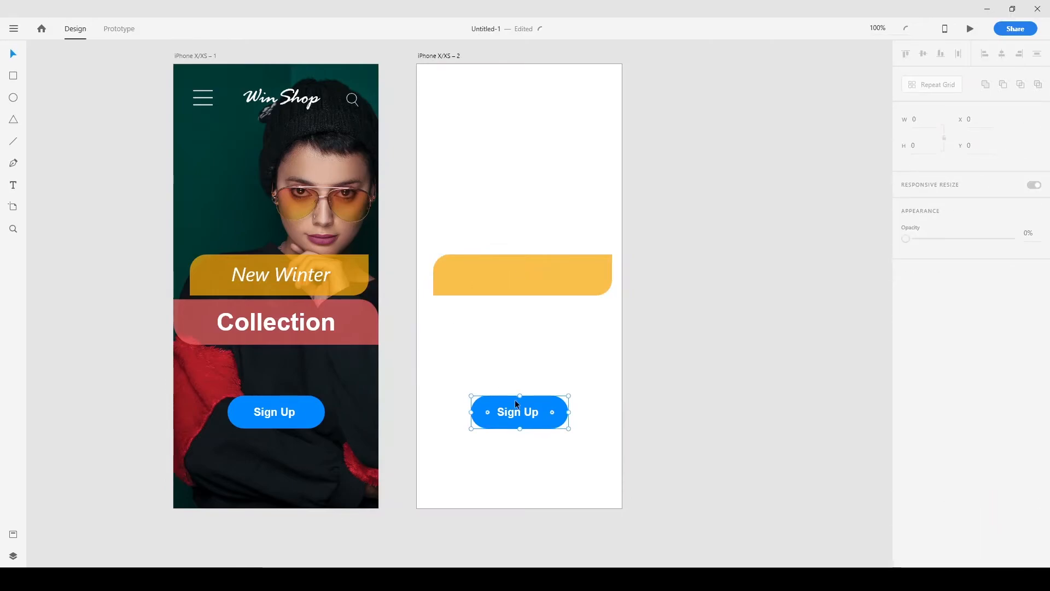
Delete the Sign Up button, the orange banner and the remaining header elements to empty the second artboard.
{"action": "left_click", "coordinate": [515, 403]}
{"action": "key", "text": "Delete"}
{"action": "left_click", "coordinate": [544, 273]}
{"action": "left_click", "coordinate": [546, 272]}
{"action": "scroll", "coordinate": [553, 155], "scroll_direction": "up", "scroll_amount": 1}
{"action": "left_click_drag", "start_coordinate": [426, 114], "coordinate": [614, 148]}
{"action": "key", "text": "Delete"}
{"action": "scroll", "coordinate": [642, 211], "scroll_direction": "down", "scroll_amount": 1}
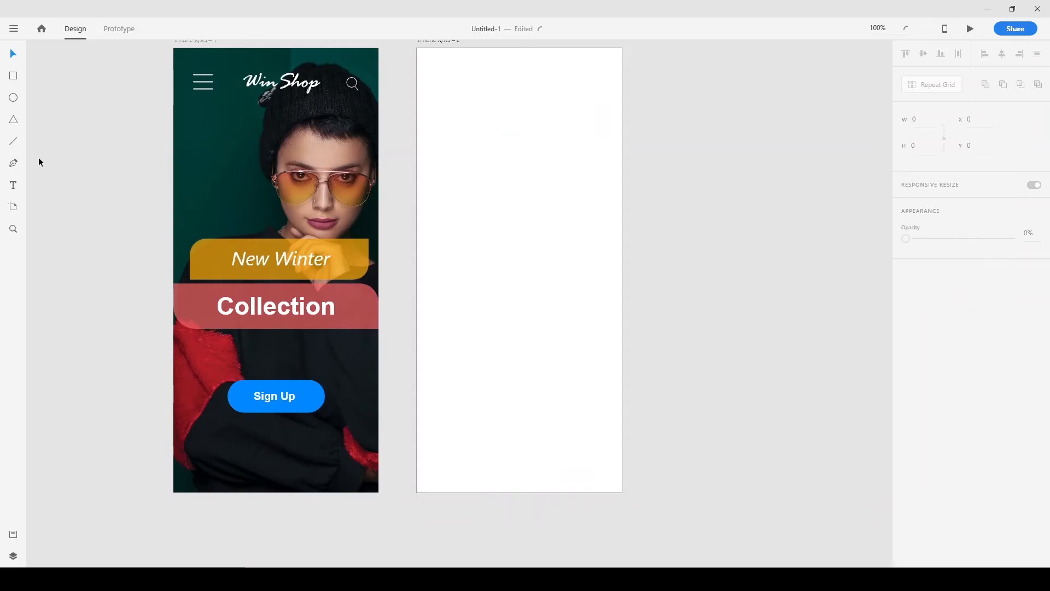
Draw a rectangle about 304 × 53 in the upper part of the second artboard and round its corners to about 23.
{"action": "scroll", "coordinate": [50, 203], "scroll_direction": "up", "scroll_amount": 1}
{"action": "left_click", "coordinate": [14, 76]}
{"action": "left_click_drag", "start_coordinate": [436, 176], "coordinate": [601, 205]}
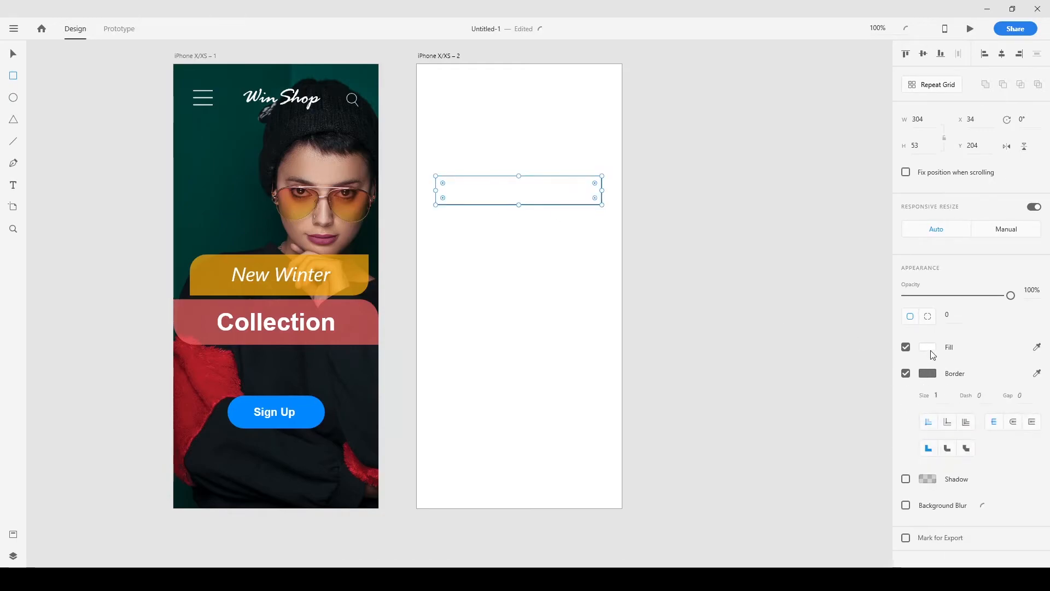
{"action": "left_click_drag", "start_coordinate": [595, 199], "coordinate": [588, 194]}
Give the rounded field a lighter grey border of size 2 and centre it horizontally on the artboard.
{"action": "left_click", "coordinate": [933, 376]}
{"action": "left_click_drag", "start_coordinate": [764, 361], "coordinate": [760, 334]}
{"action": "left_click_drag", "start_coordinate": [940, 399], "coordinate": [923, 393]}
{"action": "type", "text": "2"}
{"action": "key", "text": "Return"}
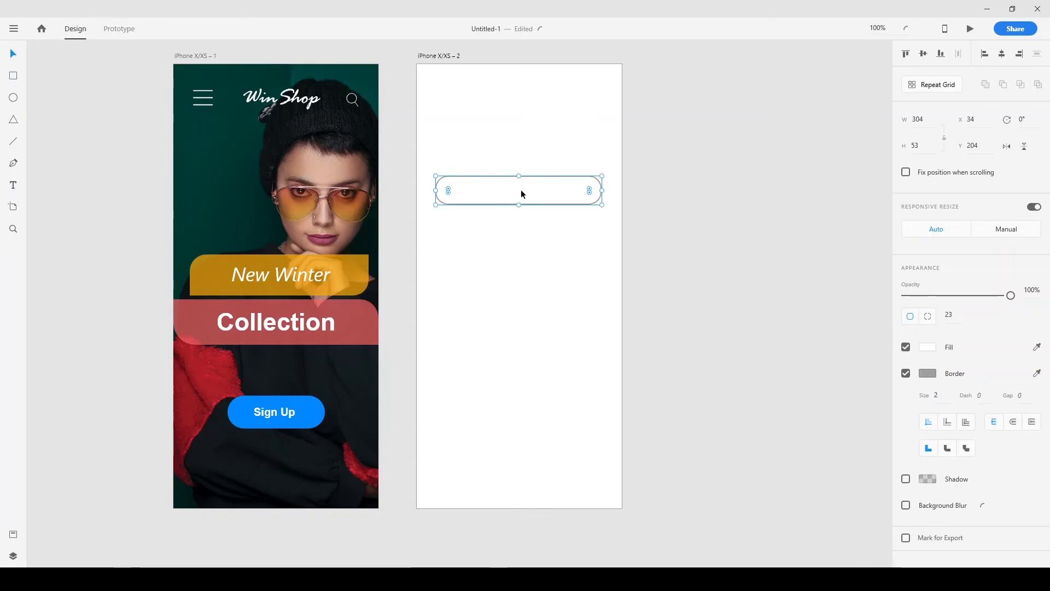
{"action": "left_click", "coordinate": [1002, 53]}
Duplicate the rounded field twice straight below the original, at Y 275 and Y 346.
{"action": "scroll", "coordinate": [549, 180], "scroll_direction": "up", "scroll_amount": 3}
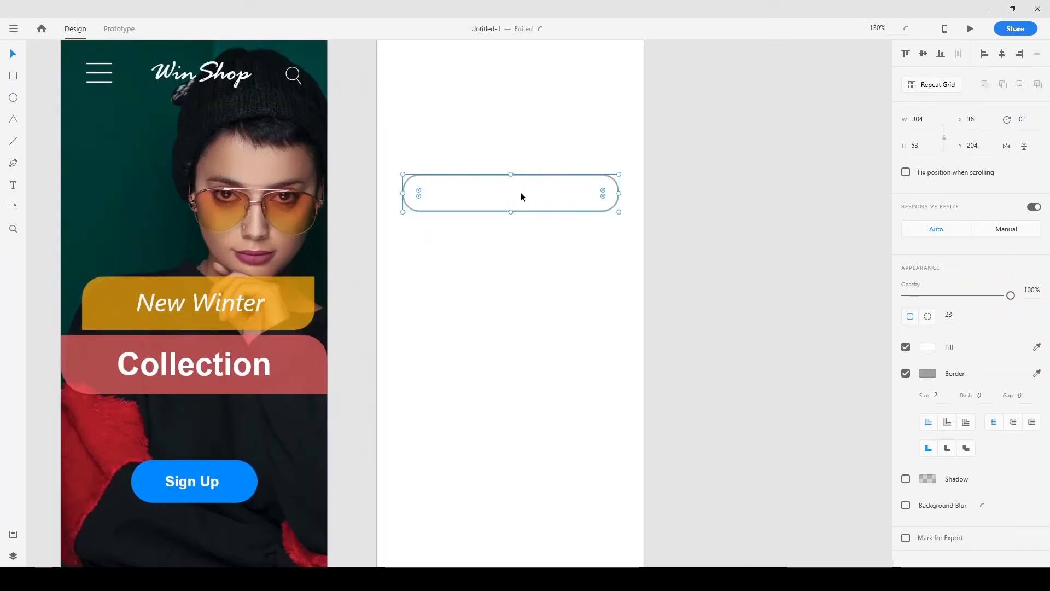
{"action": "left_click_drag", "start_coordinate": [508, 195], "coordinate": [508, 244]}
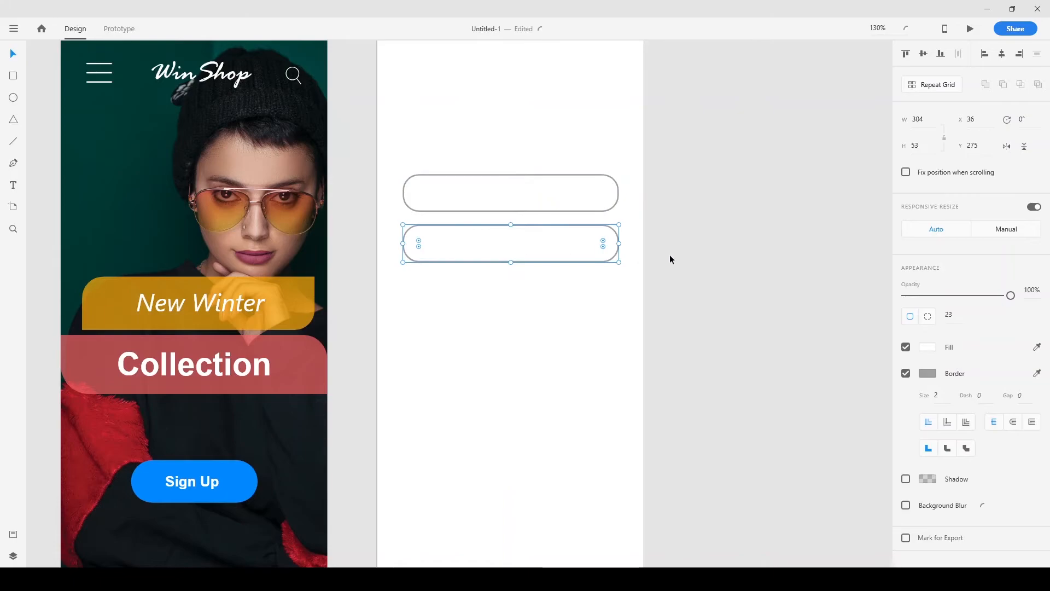
{"action": "scroll", "coordinate": [636, 251], "scroll_direction": "down", "scroll_amount": 3}
{"action": "scroll", "coordinate": [558, 210], "scroll_direction": "up", "scroll_amount": 1}
{"action": "left_click_drag", "start_coordinate": [510, 181], "coordinate": [562, 236]}
{"action": "left_click", "coordinate": [684, 256]}
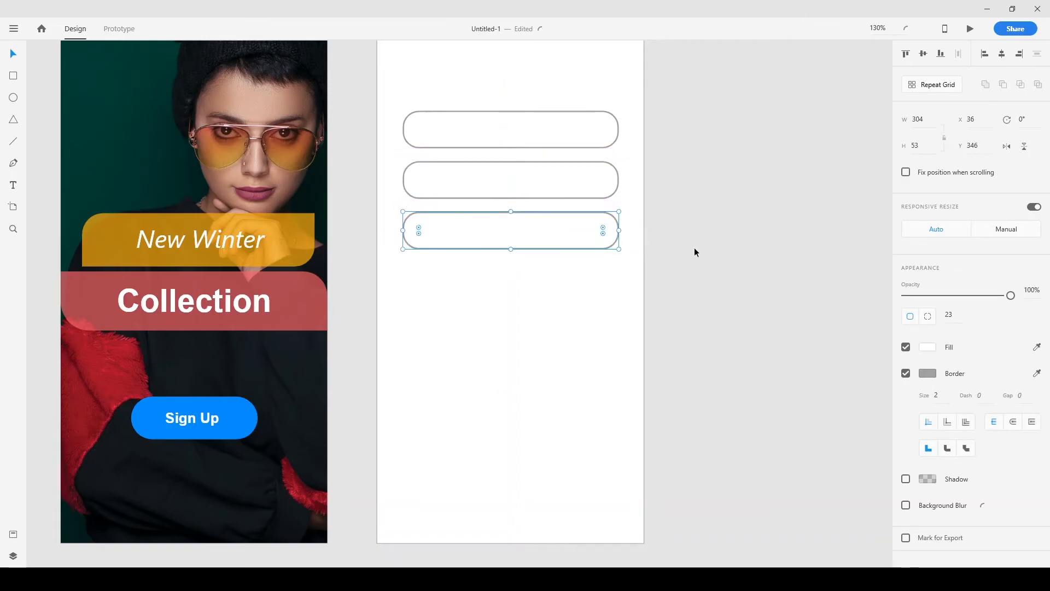
{"action": "left_click", "coordinate": [691, 245]}
{"action": "scroll", "coordinate": [507, 159], "scroll_direction": "up", "scroll_amount": 1}
{"action": "scroll", "coordinate": [750, 196], "scroll_direction": "down", "scroll_amount": 3}
{"action": "scroll", "coordinate": [762, 198], "scroll_direction": "up", "scroll_amount": 3}
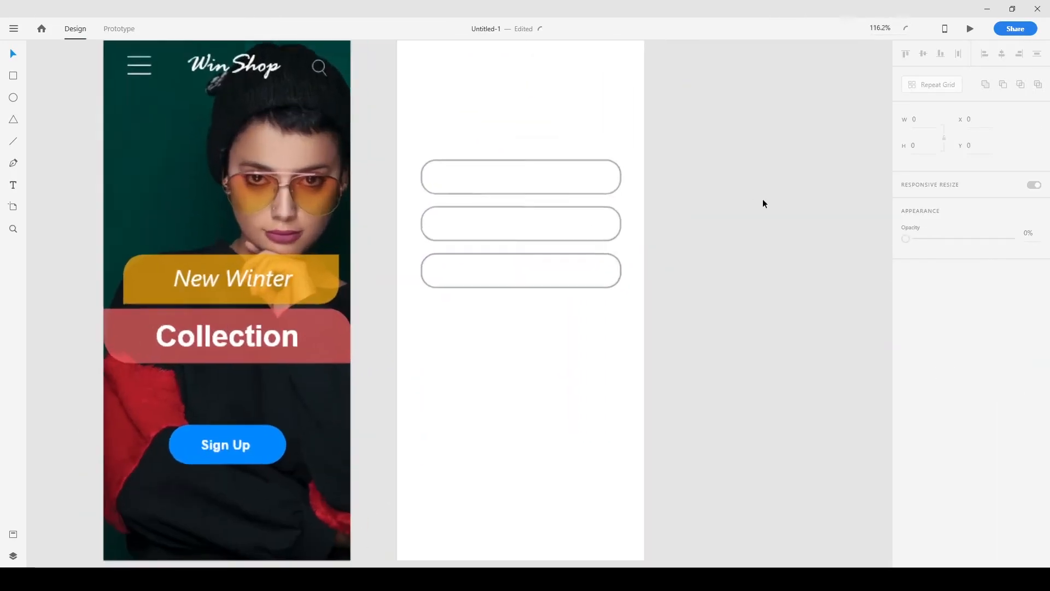
{"action": "left_click", "coordinate": [527, 186]}
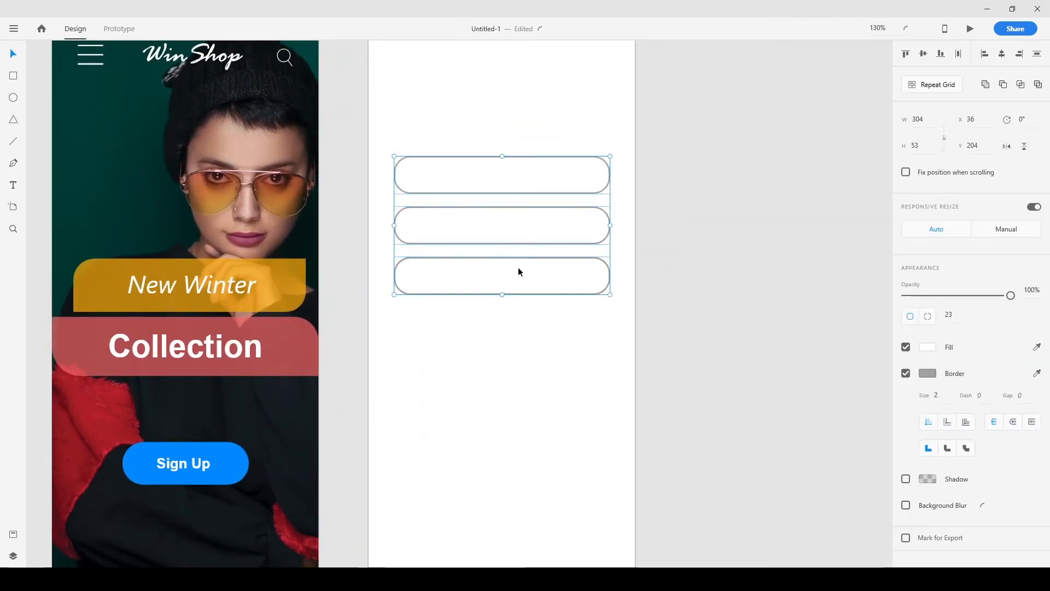
{"action": "left_click", "coordinate": [507, 202]}
{"action": "scroll", "coordinate": [731, 251], "scroll_direction": "down", "scroll_amount": 5}
{"action": "scroll", "coordinate": [727, 205], "scroll_direction": "up", "scroll_amount": 2}
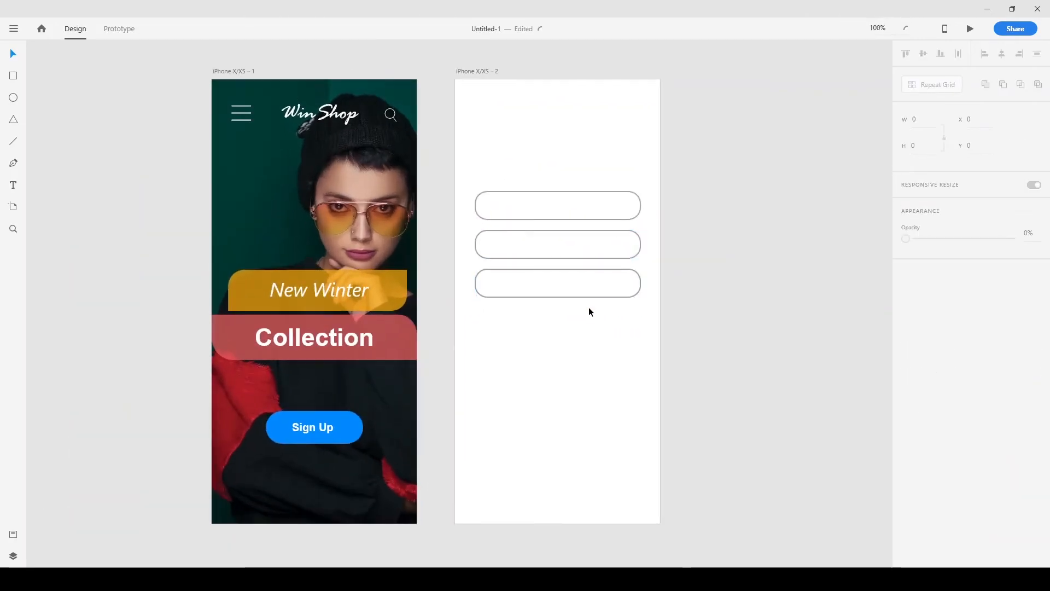
{"action": "left_click_drag", "start_coordinate": [587, 308], "coordinate": [581, 209]}
{"action": "left_click", "coordinate": [926, 54]}
{"action": "left_click_drag", "start_coordinate": [558, 259], "coordinate": [616, 358]}
{"action": "key", "text": "ctrl+z"}
{"action": "key", "text": "ctrl+z"}
{"action": "left_click", "coordinate": [707, 358]}
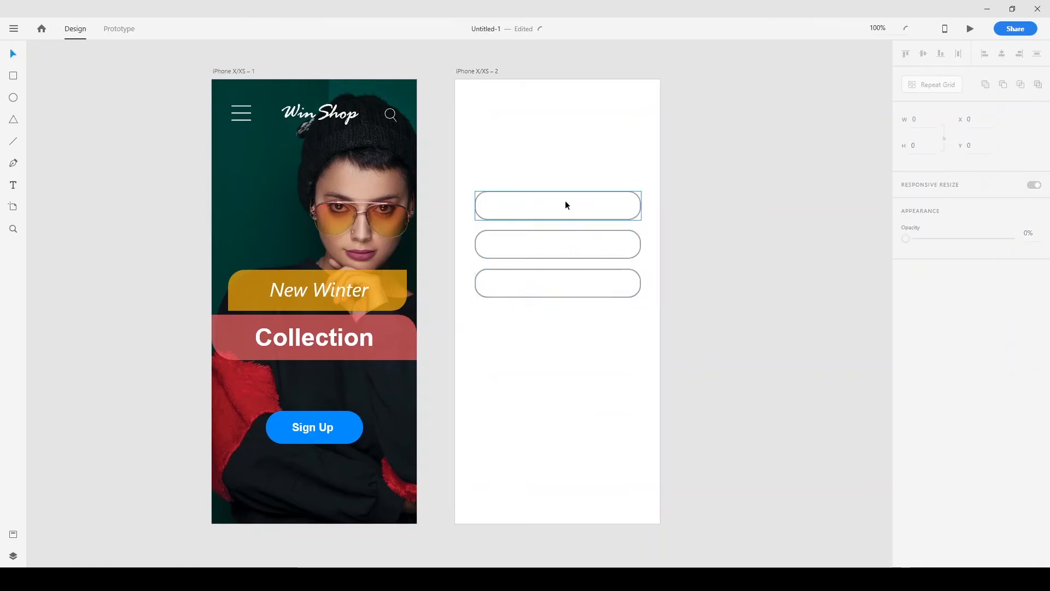
{"action": "left_click_drag", "start_coordinate": [559, 284], "coordinate": [558, 324]}
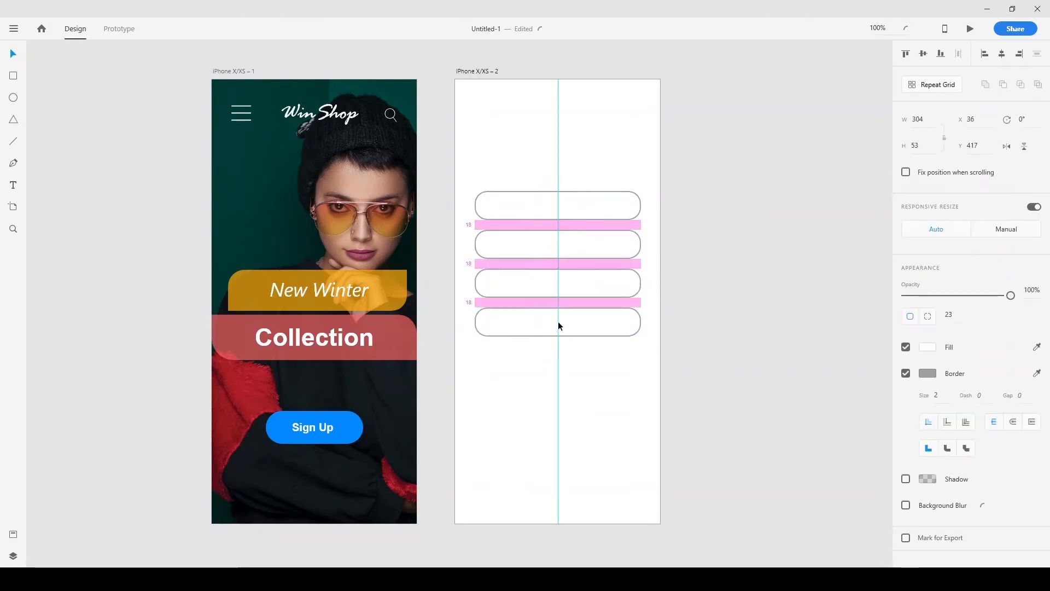
{"action": "key", "text": "Delete"}
Space the three rounded fields farther apart vertically and shift the whole group lower on the second artboard.
{"action": "left_click_drag", "start_coordinate": [568, 281], "coordinate": [569, 306]}
{"action": "left_click_drag", "start_coordinate": [568, 250], "coordinate": [567, 261]}
{"action": "left_click_drag", "start_coordinate": [569, 207], "coordinate": [569, 210]}
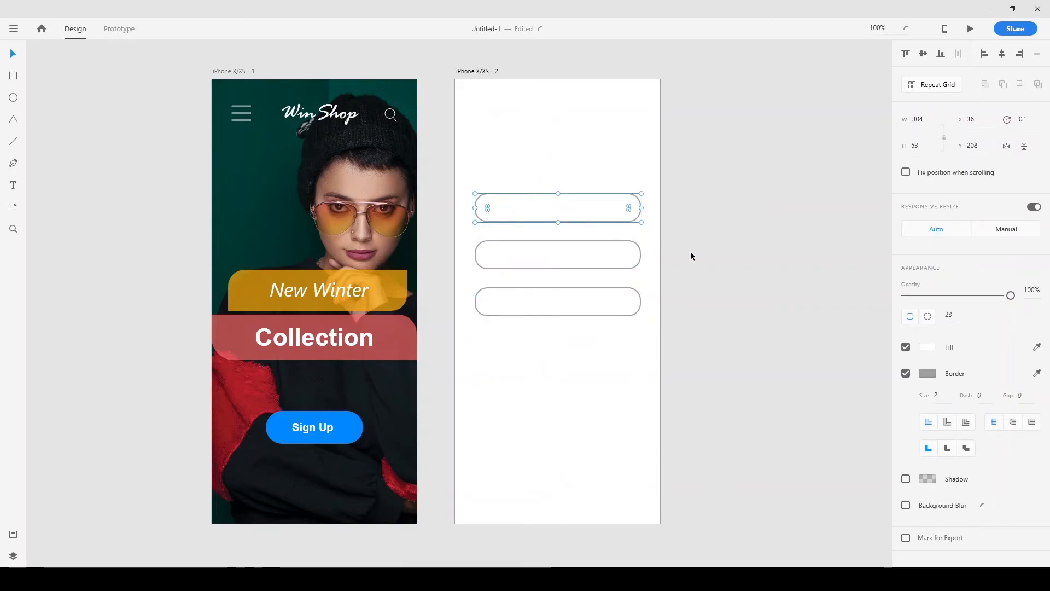
{"action": "left_click", "coordinate": [743, 222]}
{"action": "left_click_drag", "start_coordinate": [572, 335], "coordinate": [564, 246]}
{"action": "left_click", "coordinate": [685, 257]}
{"action": "scroll", "coordinate": [660, 216], "scroll_direction": "up", "scroll_amount": 2}
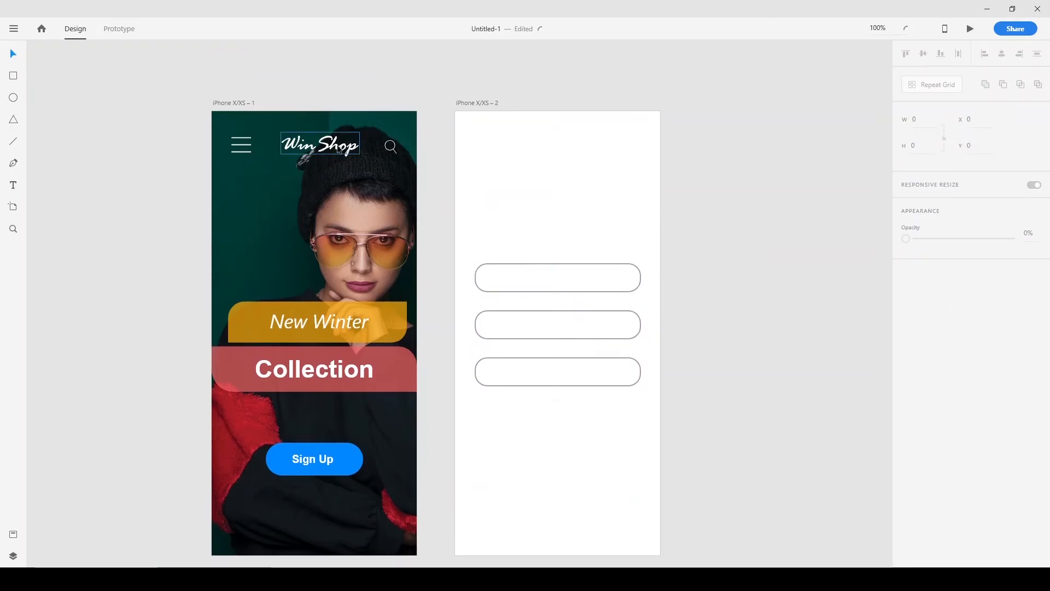
Copy the WinShop logo to the top centre of the second artboard and fill the copy with dark grey.
{"action": "left_click", "coordinate": [339, 151]}
{"action": "left_click_drag", "start_coordinate": [330, 147], "coordinate": [567, 157]}
{"action": "left_click", "coordinate": [928, 478]}
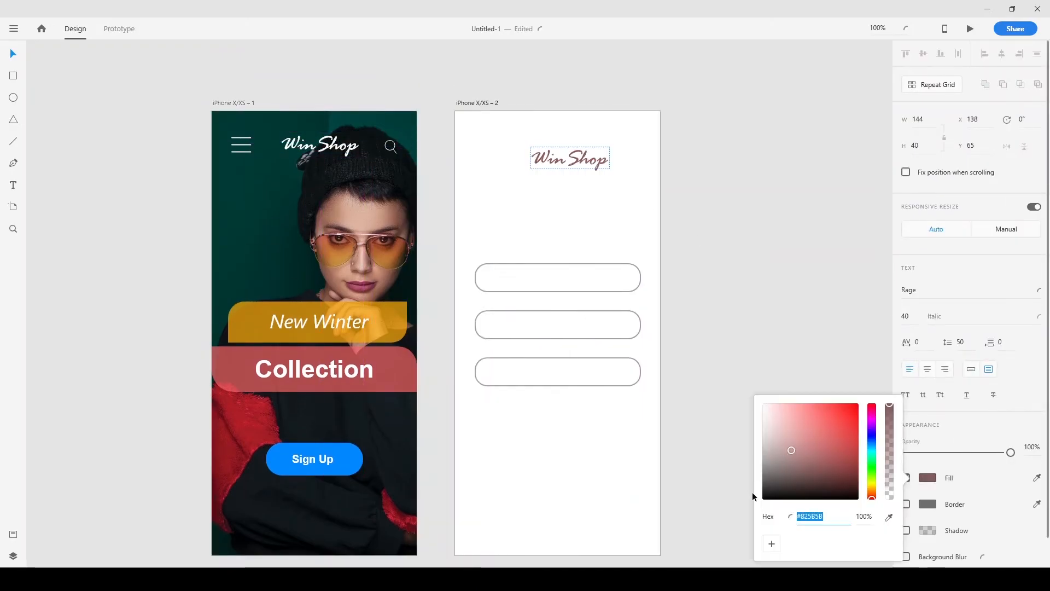
{"action": "key", "text": "Escape"}
{"action": "left_click_drag", "start_coordinate": [580, 162], "coordinate": [567, 147]}
{"action": "left_click", "coordinate": [423, 222]}
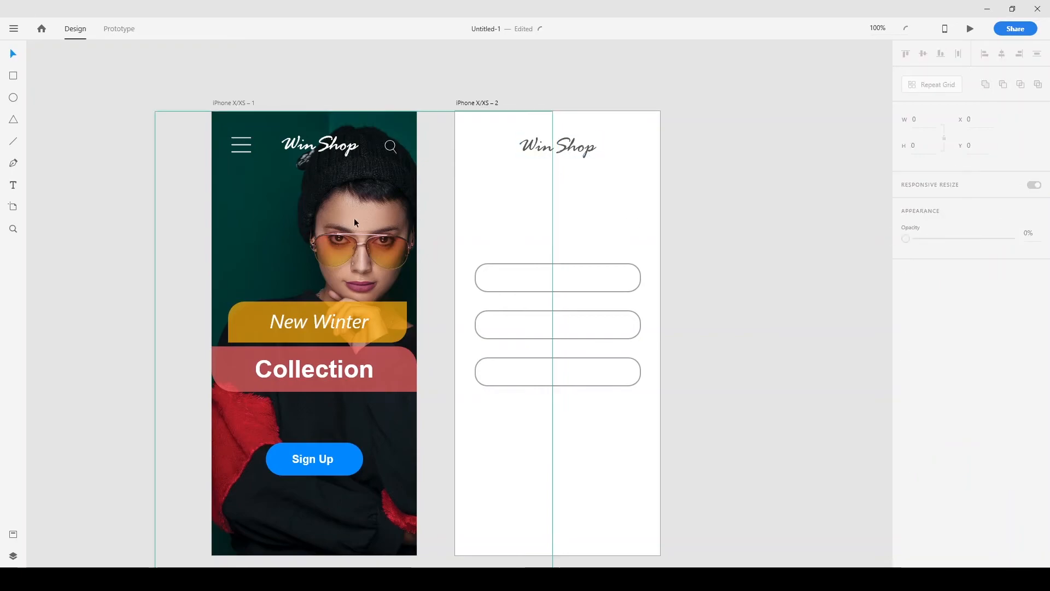
{"action": "scroll", "coordinate": [660, 266], "scroll_direction": "down", "scroll_amount": 3}
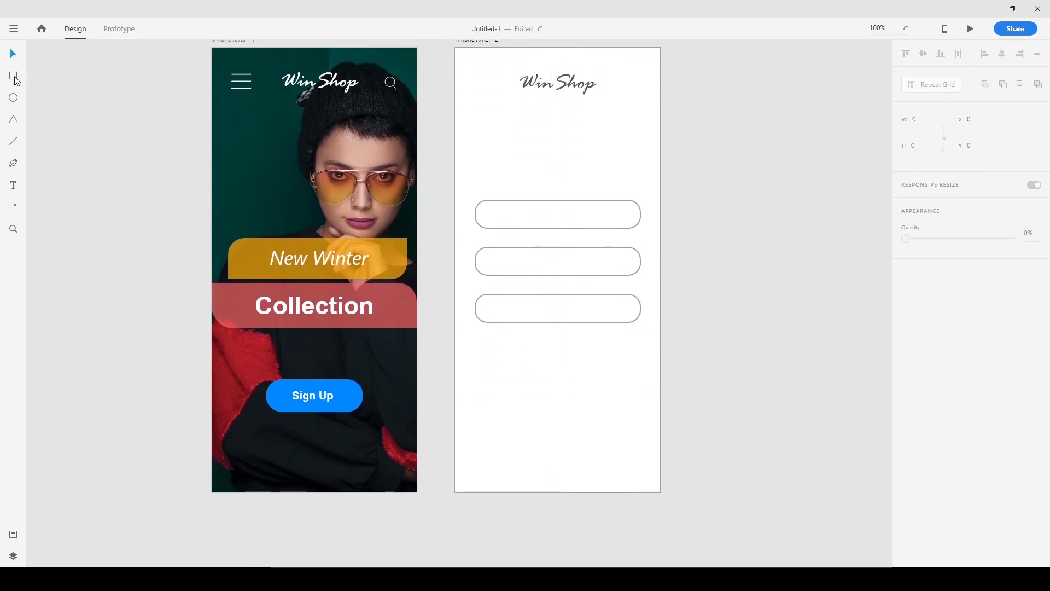
{"action": "left_click_drag", "start_coordinate": [510, 131], "coordinate": [606, 157]}
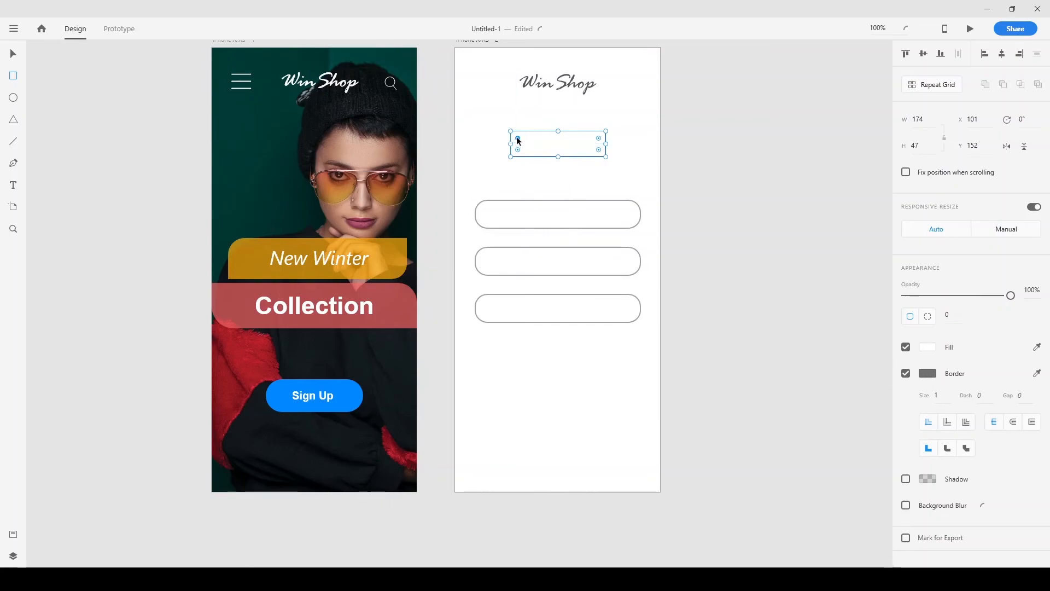
{"action": "left_click", "coordinate": [12, 53]}
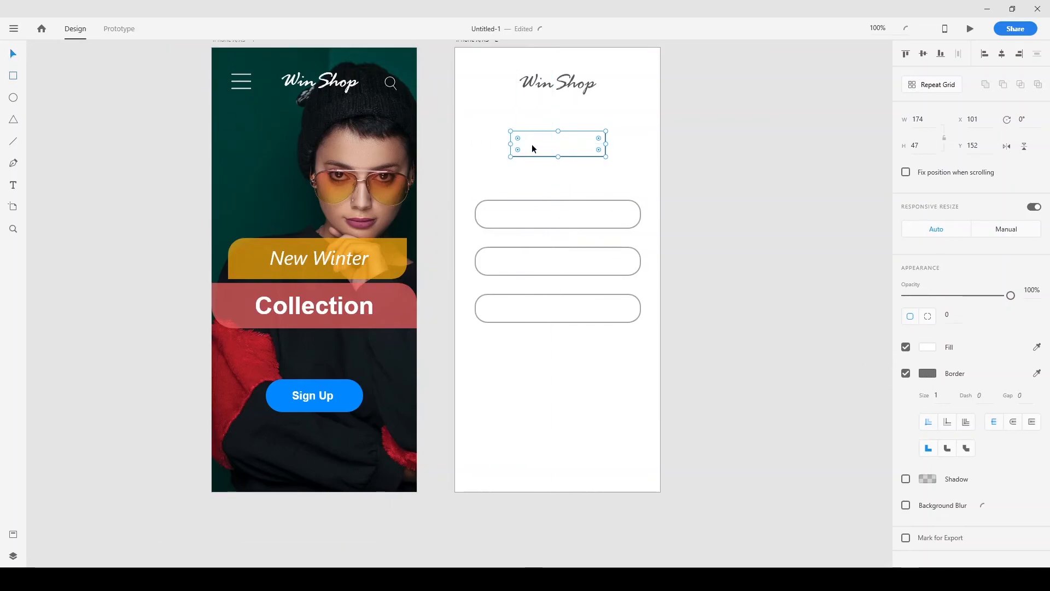
{"action": "key", "text": "Delete"}
Add a text box about 203 × 56 below the second screen's logo, reading "Sing Up" in Arial Regular.
{"action": "left_click_drag", "start_coordinate": [507, 143], "coordinate": [618, 174]}
{"action": "type", "text": "Sing Up"}
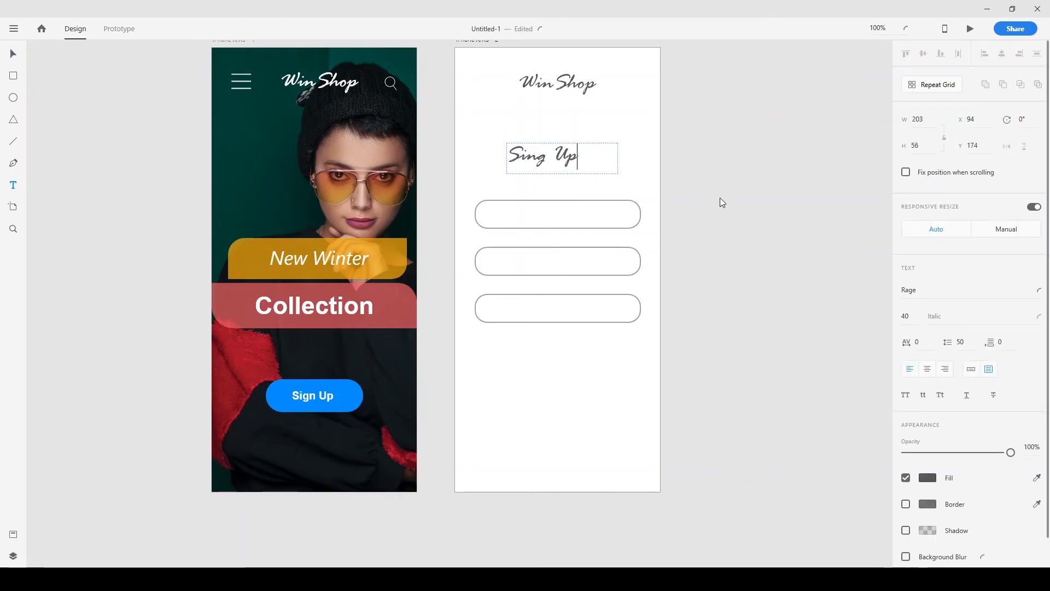
{"action": "key", "text": "ctrl+a"}
{"action": "left_click", "coordinate": [1037, 293]}
{"action": "scroll", "coordinate": [999, 296], "scroll_direction": "up", "scroll_amount": 3}
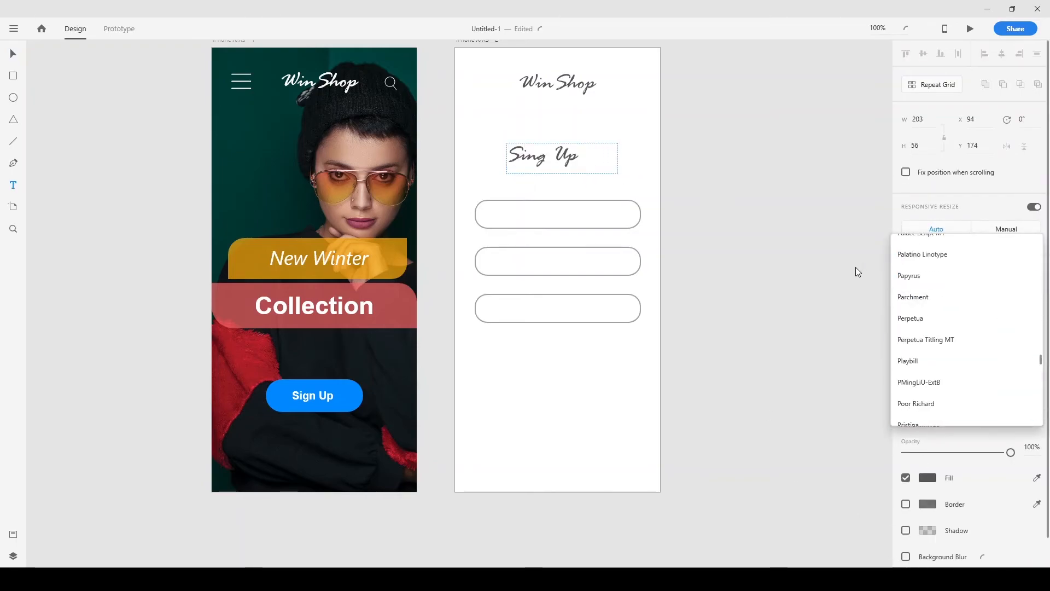
{"action": "left_click", "coordinate": [858, 268]}
{"action": "type", "text": "Ari"}
{"action": "key", "text": "Return"}
{"action": "left_click", "coordinate": [1040, 319]}
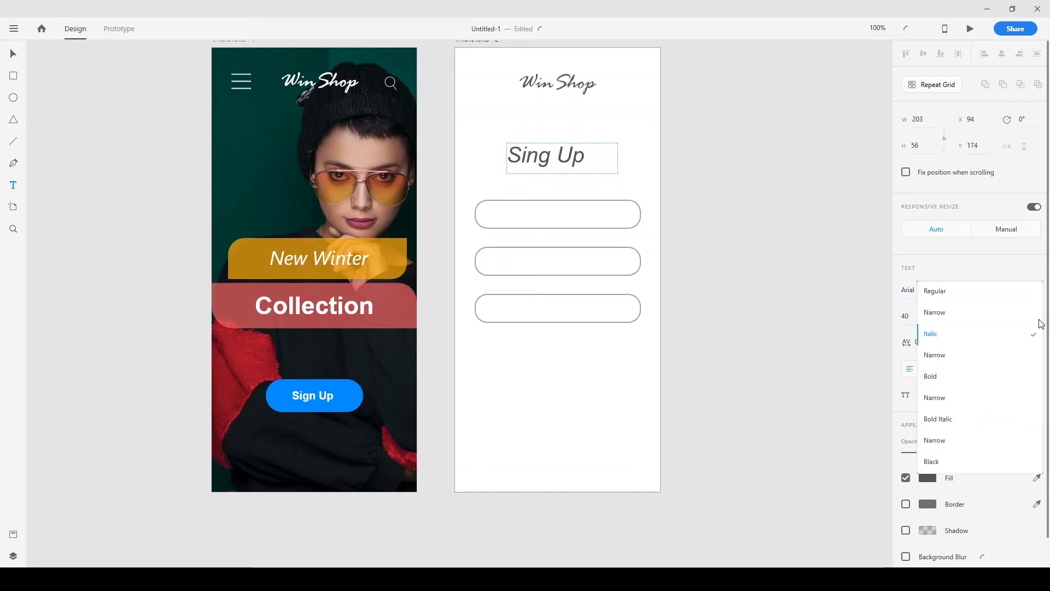
{"action": "left_click", "coordinate": [965, 294]}
Set the "Sing Up" heading's font size to 28 and centre its narrowed text box horizontally on the artboard.
{"action": "left_click", "coordinate": [594, 161]}
{"action": "key", "text": "ctrl+a"}
{"action": "left_click", "coordinate": [906, 316]}
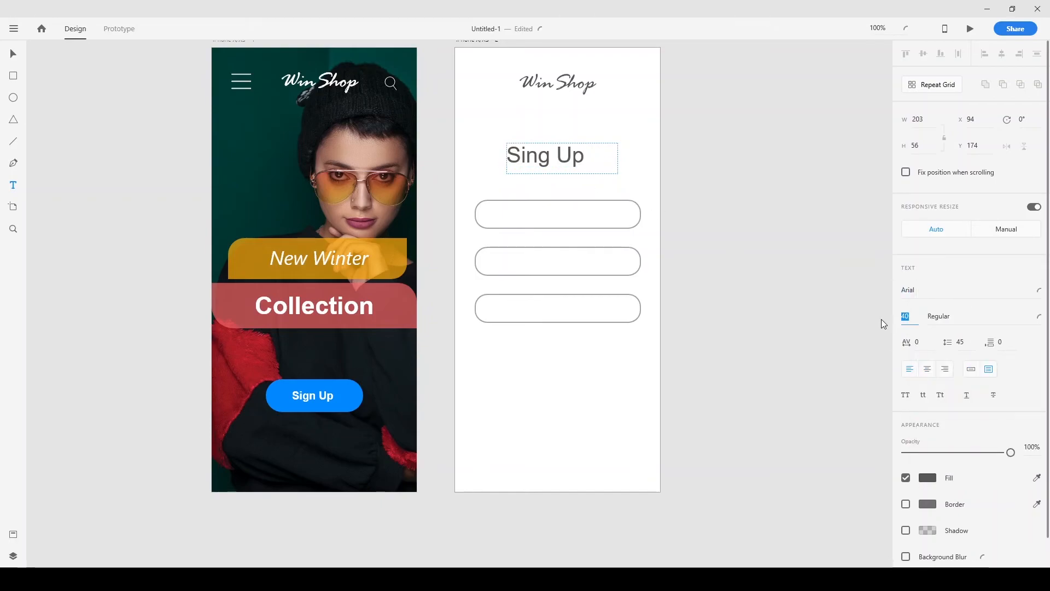
{"action": "type", "text": "28"}
{"action": "key", "text": "Return"}
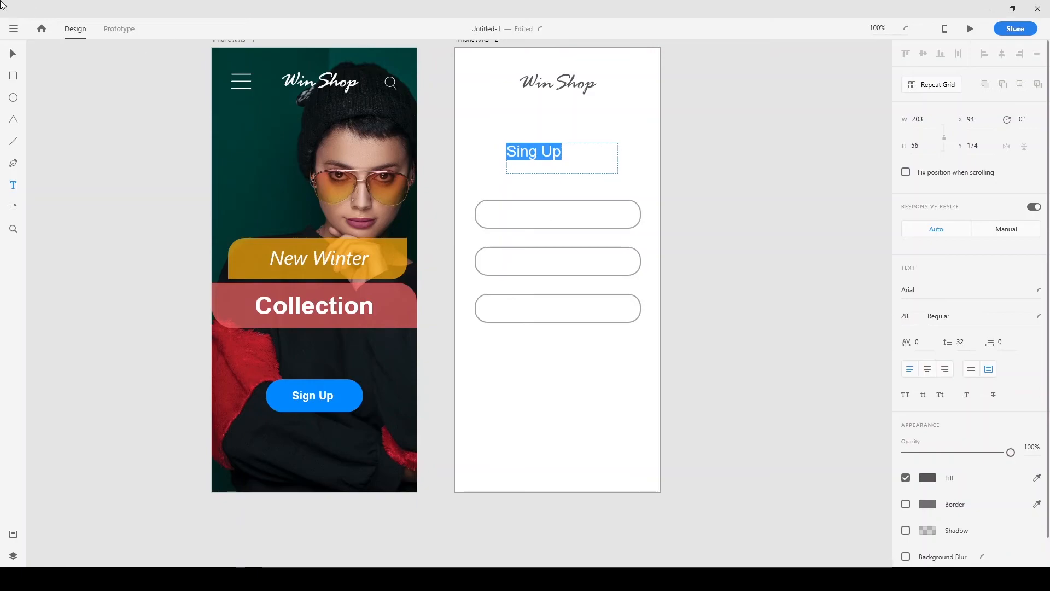
{"action": "key", "text": "Escape"}
{"action": "left_click_drag", "start_coordinate": [553, 153], "coordinate": [572, 156]}
{"action": "left_click", "coordinate": [684, 182]}
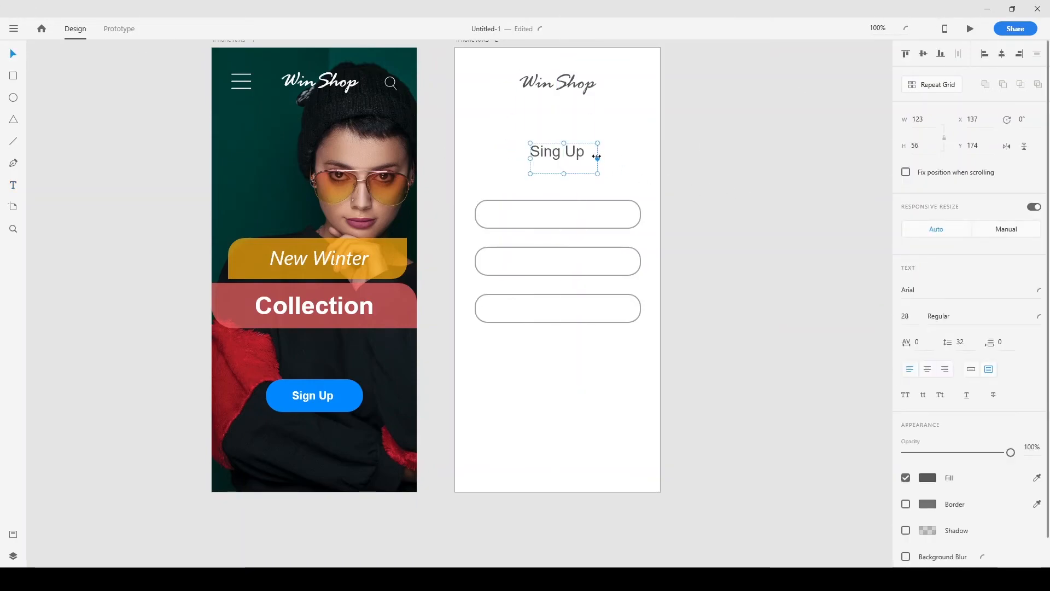
{"action": "left_click", "coordinate": [1002, 55]}
{"action": "left_click", "coordinate": [729, 205]}
Add the label "User name" inside the uppermost rounded field.
{"action": "scroll", "coordinate": [542, 310], "scroll_direction": "down", "scroll_amount": 1}
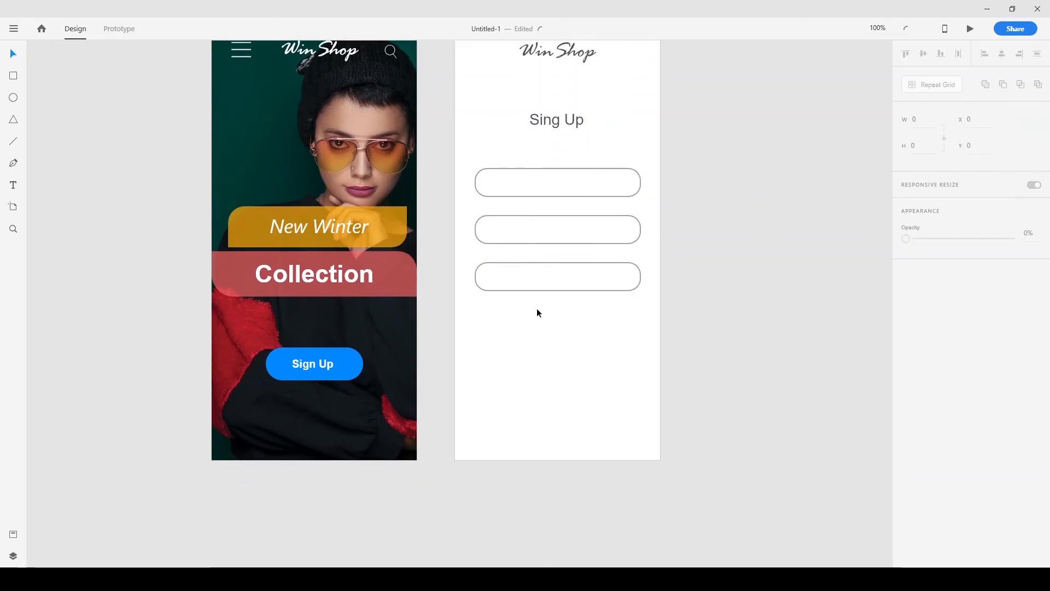
{"action": "key", "text": "t"}
{"action": "left_click", "coordinate": [496, 180]}
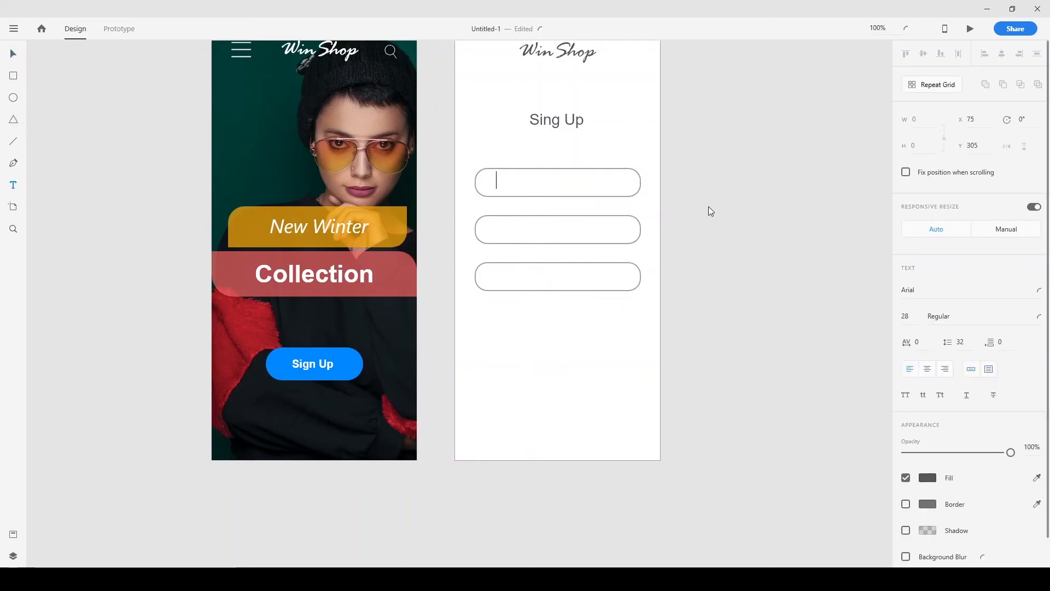
{"action": "type", "text": "User"}
{"action": "key", "text": "BackSpace"}
{"action": "type", "text": "name"}
{"action": "key", "text": "Left"}
{"action": "key", "text": "Left"}
{"action": "key", "text": "Left"}
{"action": "key", "text": "Left"}
{"action": "key", "text": "Left"}
{"action": "key", "text": "BackSpace"}
{"action": "key", "text": "Right"}
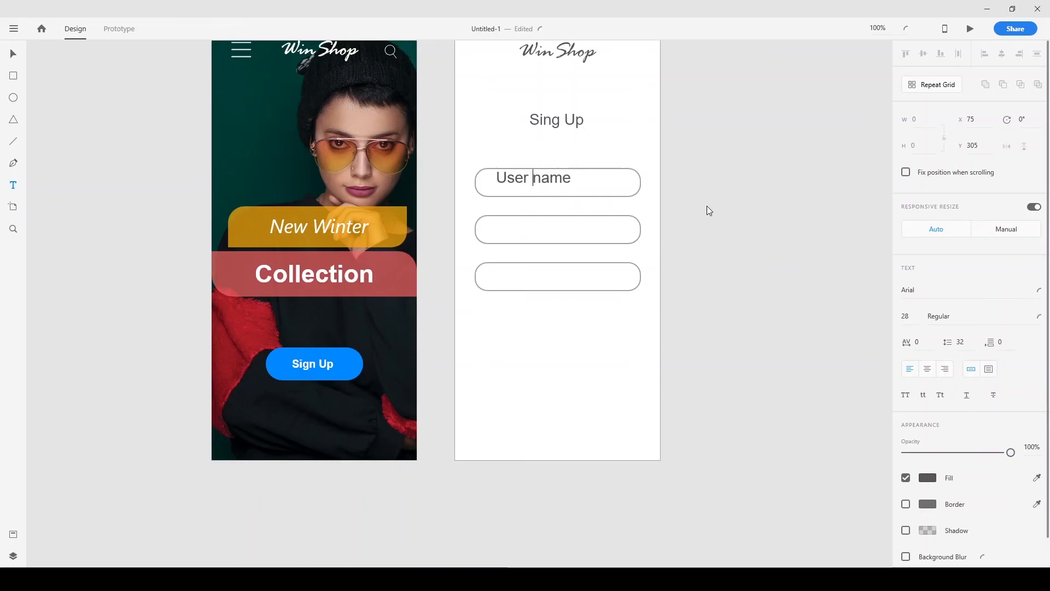
Set the "User name" label's font size to 16.
{"action": "key", "text": "ctrl+a"}
{"action": "left_click", "coordinate": [906, 316]}
{"action": "type", "text": "16"}
{"action": "key", "text": "Return"}
{"action": "key", "text": "Escape"}
Duplicate the "User name" label into the second and third fields and change the copies to "Email" and "Password".
{"action": "left_click", "coordinate": [14, 53]}
{"action": "left_click_drag", "start_coordinate": [523, 179], "coordinate": [520, 230]}
{"action": "key", "text": "Return"}
{"action": "type", "text": "Email"}
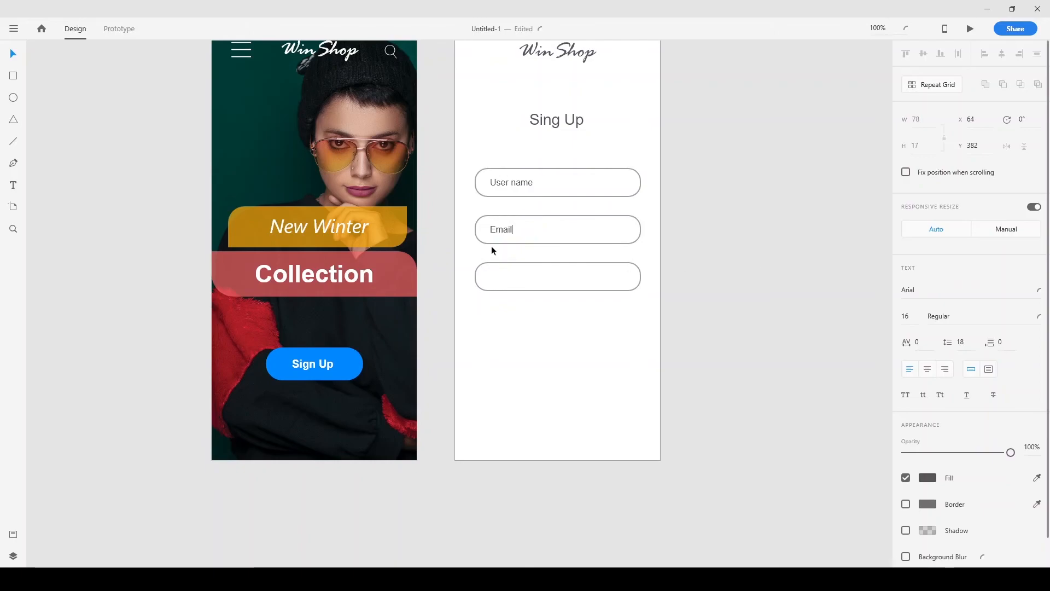
{"action": "key", "text": "Escape"}
{"action": "left_click_drag", "start_coordinate": [505, 232], "coordinate": [503, 278]}
{"action": "key", "text": "Return"}
{"action": "type", "text": "Password"}
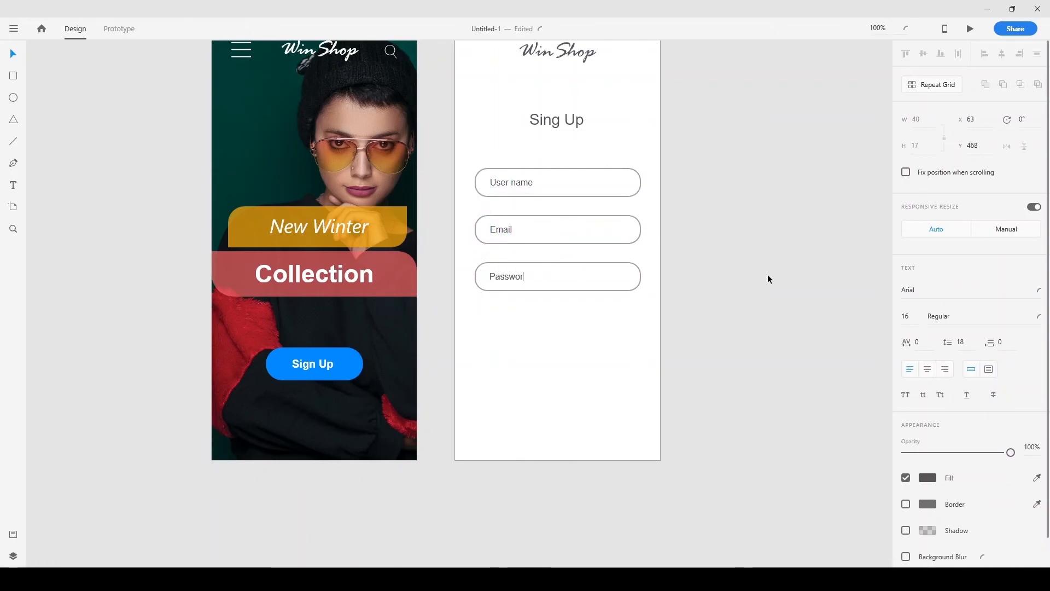
{"action": "key", "text": "Escape"}
{"action": "left_click", "coordinate": [553, 291]}
Copy the blue Sign Up button onto the second artboard, centred below the Password field at Y 554.
{"action": "scroll", "coordinate": [781, 312], "scroll_direction": "down", "scroll_amount": 1}
{"action": "left_click_drag", "start_coordinate": [316, 348], "coordinate": [567, 346]}
{"action": "scroll", "coordinate": [658, 399], "scroll_direction": "down", "scroll_amount": 3}
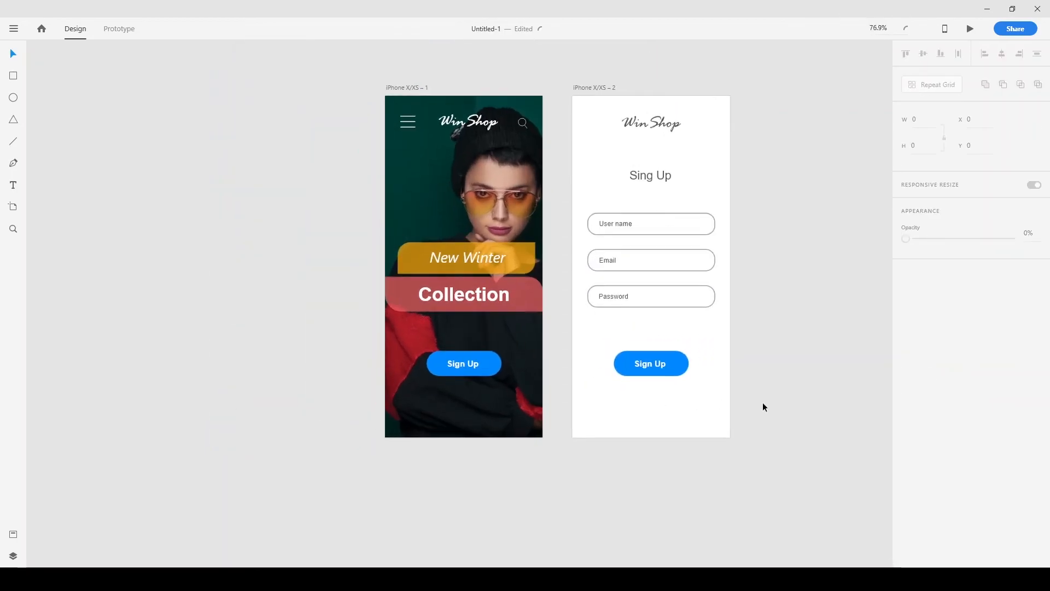
{"action": "scroll", "coordinate": [805, 396], "scroll_direction": "up", "scroll_amount": 3}
{"action": "scroll", "coordinate": [767, 323], "scroll_direction": "up", "scroll_amount": 7}
{"action": "scroll", "coordinate": [766, 324], "scroll_direction": "down", "scroll_amount": 3}
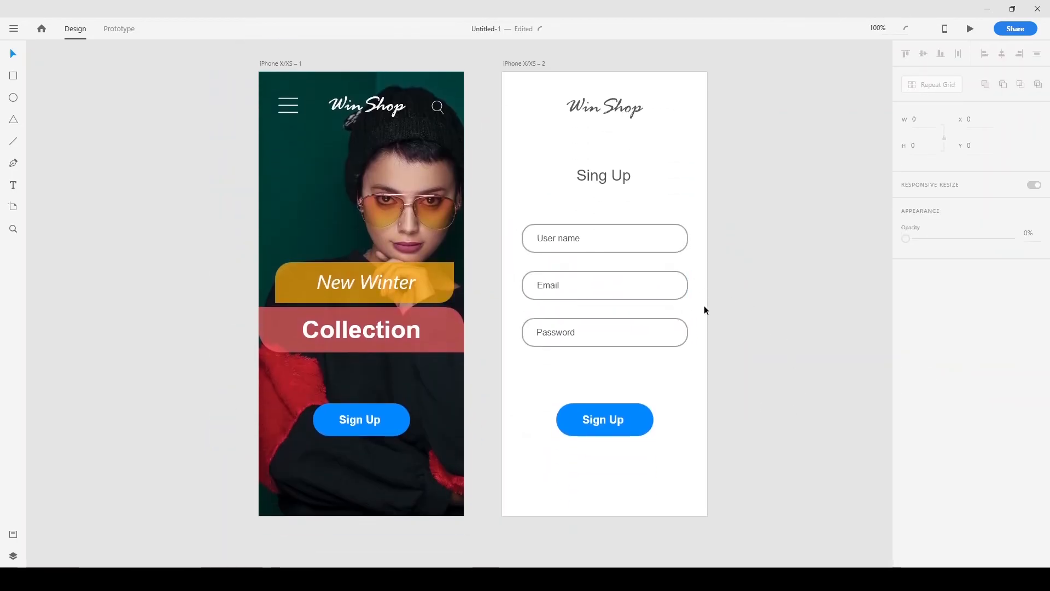
{"action": "left_click_drag", "start_coordinate": [618, 419], "coordinate": [624, 391]}
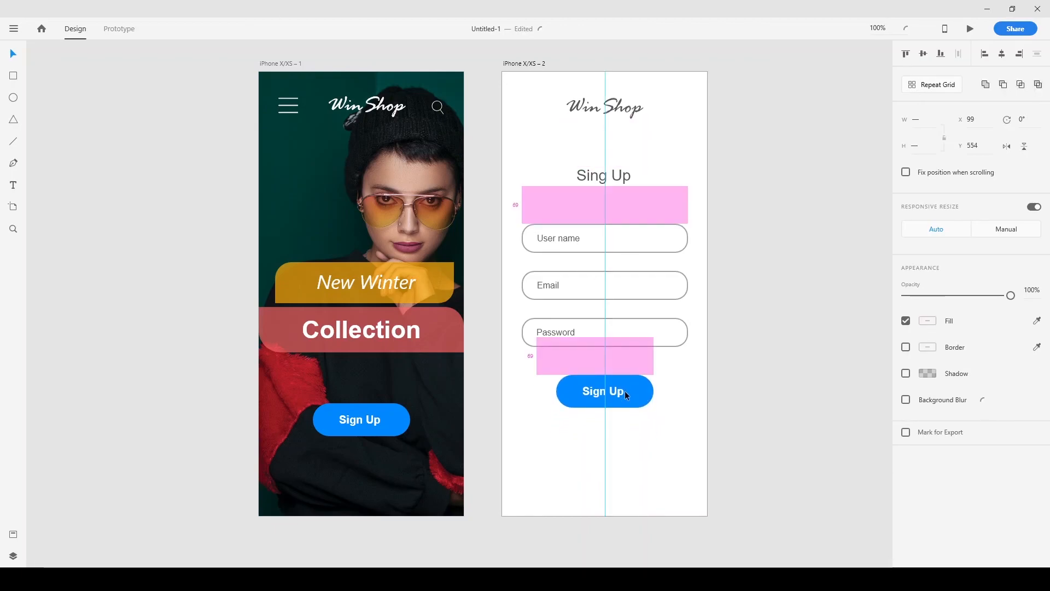
{"action": "left_click", "coordinate": [763, 403]}
Correct the misspelled heading on the second artboard to "Sign Up".
{"action": "double_click", "coordinate": [598, 175]}
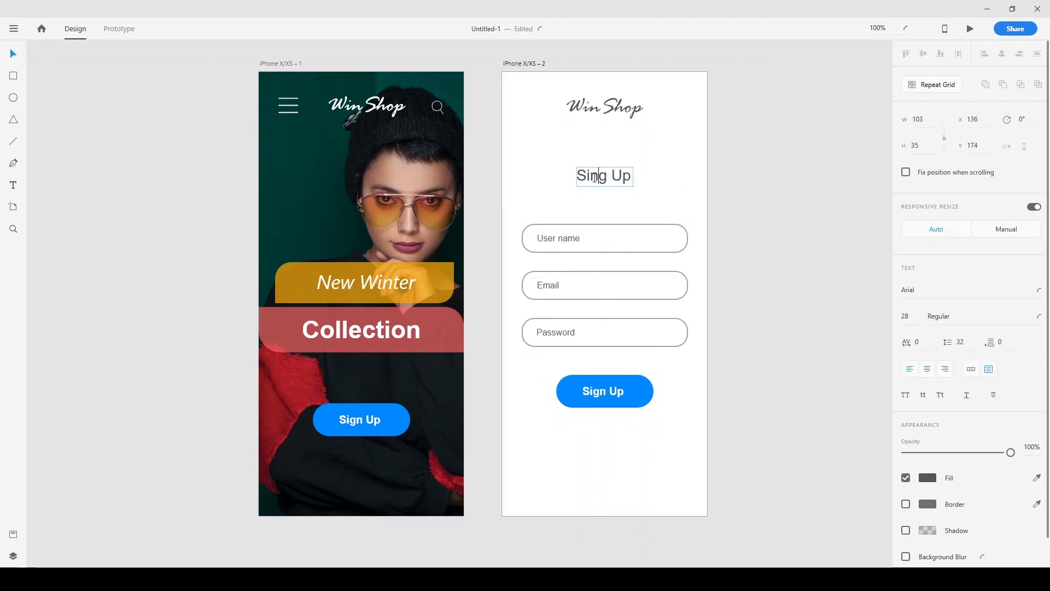
{"action": "key", "text": "BackSpace"}
{"action": "key", "text": "Right"}
{"action": "type", "text": "n"}
{"action": "key", "text": "Escape"}
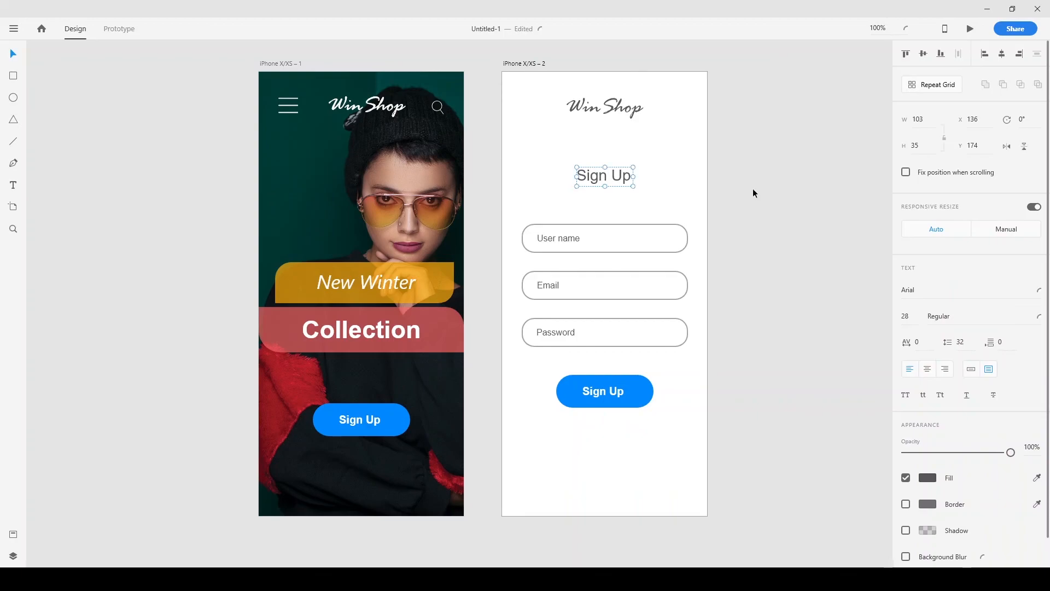
{"action": "left_click", "coordinate": [49, 75]}
In prototype mode, link the start screen's Sign Up button to iPhone X/XS – 2 with a Tap trigger and Dissolve transition.
{"action": "scroll", "coordinate": [799, 257], "scroll_direction": "down", "scroll_amount": 1}
{"action": "scroll", "coordinate": [220, 123], "scroll_direction": "down", "scroll_amount": 1}
{"action": "scroll", "coordinate": [642, 162], "scroll_direction": "up", "scroll_amount": 1}
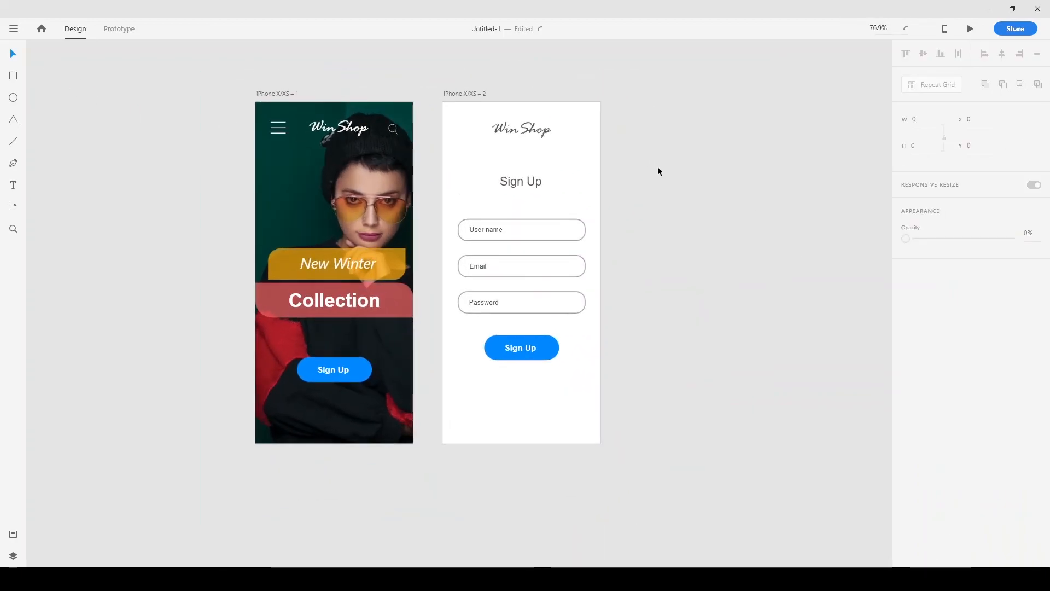
{"action": "left_click", "coordinate": [116, 34]}
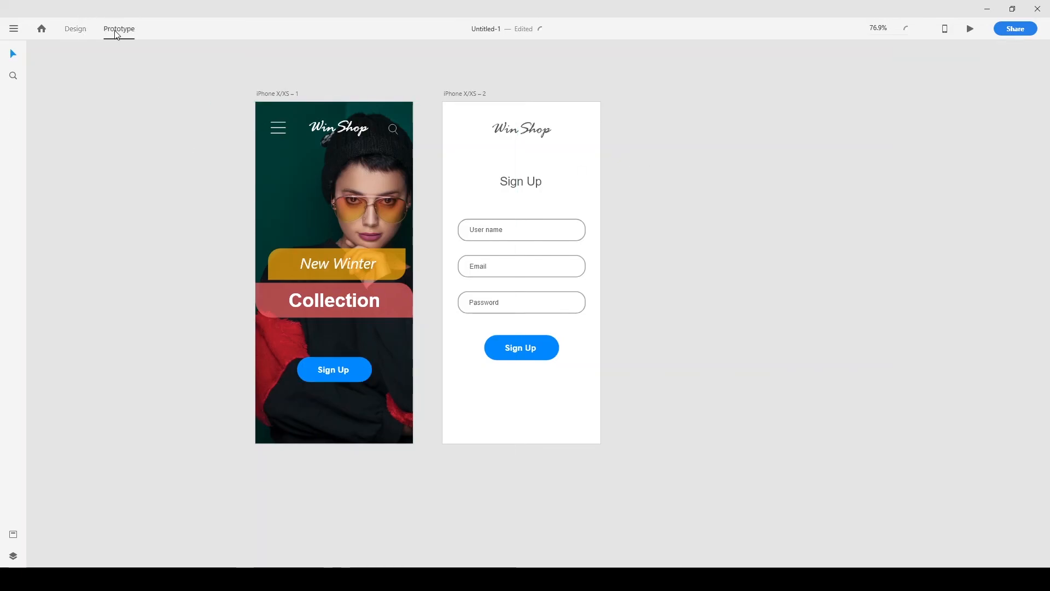
{"action": "left_click", "coordinate": [349, 370]}
{"action": "left_click_drag", "start_coordinate": [357, 374], "coordinate": [451, 263]}
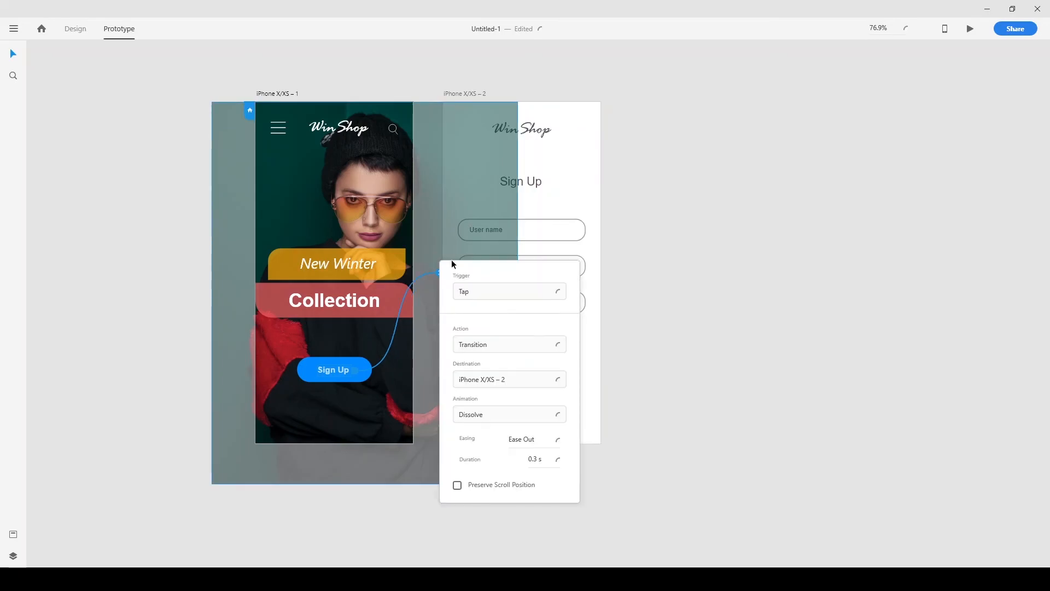
{"action": "left_click", "coordinate": [715, 258]}
Link the second screen's WinShop logo back to iPhone X/XS – 1 with a Tap trigger and Dissolve transition.
{"action": "left_click", "coordinate": [508, 130]}
{"action": "left_click_drag", "start_coordinate": [555, 128], "coordinate": [332, 225]}
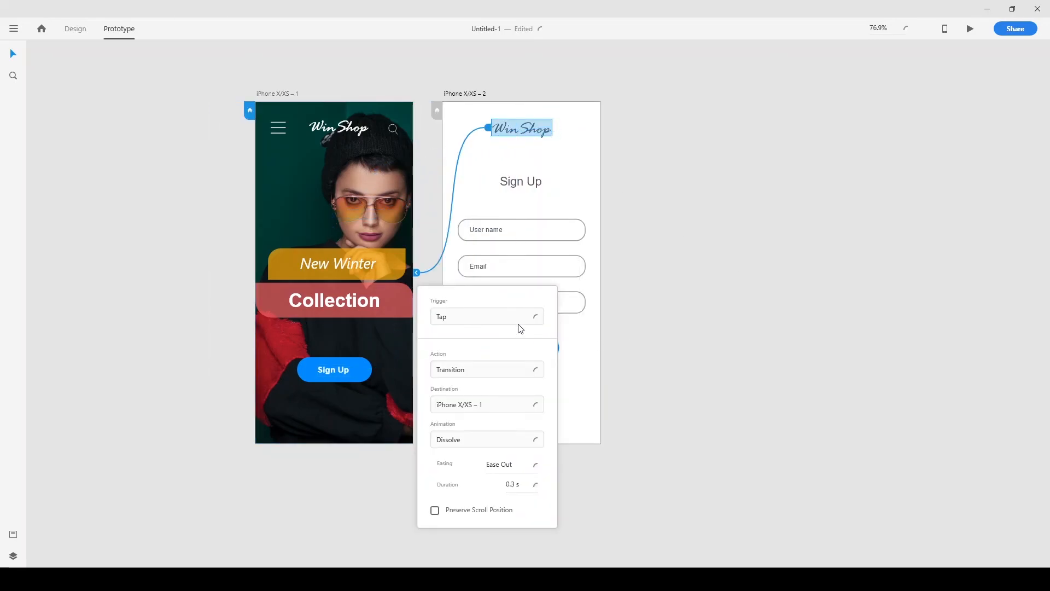
{"action": "left_click", "coordinate": [363, 446]}
{"action": "mouse_move", "coordinate": [376, 370]}
{"action": "left_mouse_down"}
{"action": "mouse_move", "coordinate": [407, 336]}
{"action": "mouse_move", "coordinate": [379, 374]}
{"action": "left_mouse_up"}
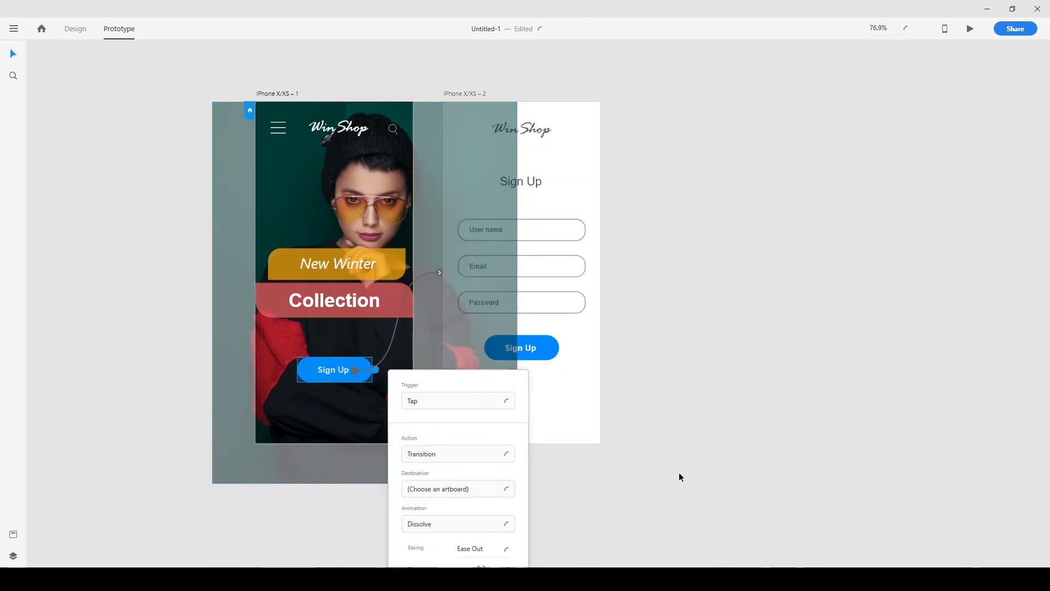
{"action": "scroll", "coordinate": [680, 476], "scroll_direction": "down", "scroll_amount": 2}
{"action": "left_click", "coordinate": [608, 439]}
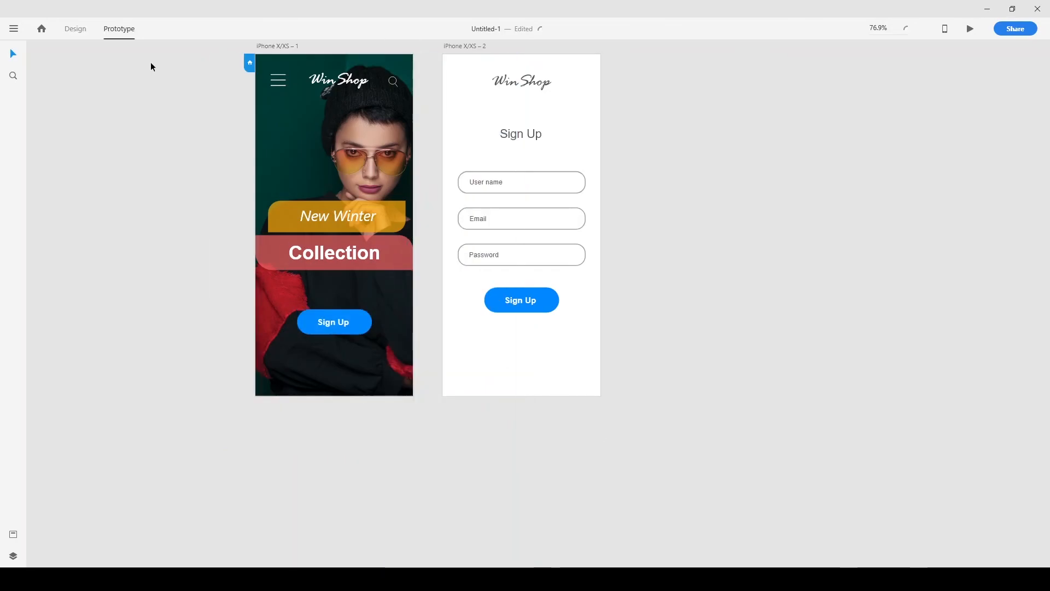
Preview the prototype, test the Sign Up button and WinShop logo links between the two screens, and close the preview.
{"action": "left_click", "coordinate": [971, 29]}
{"action": "left_click", "coordinate": [425, 382]}
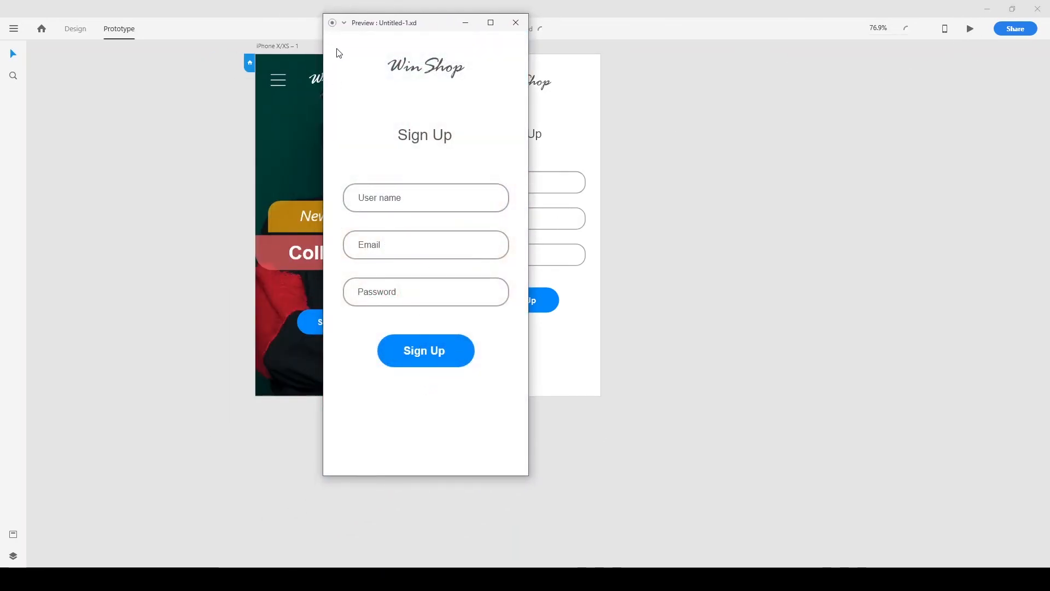
{"action": "left_click", "coordinate": [433, 75]}
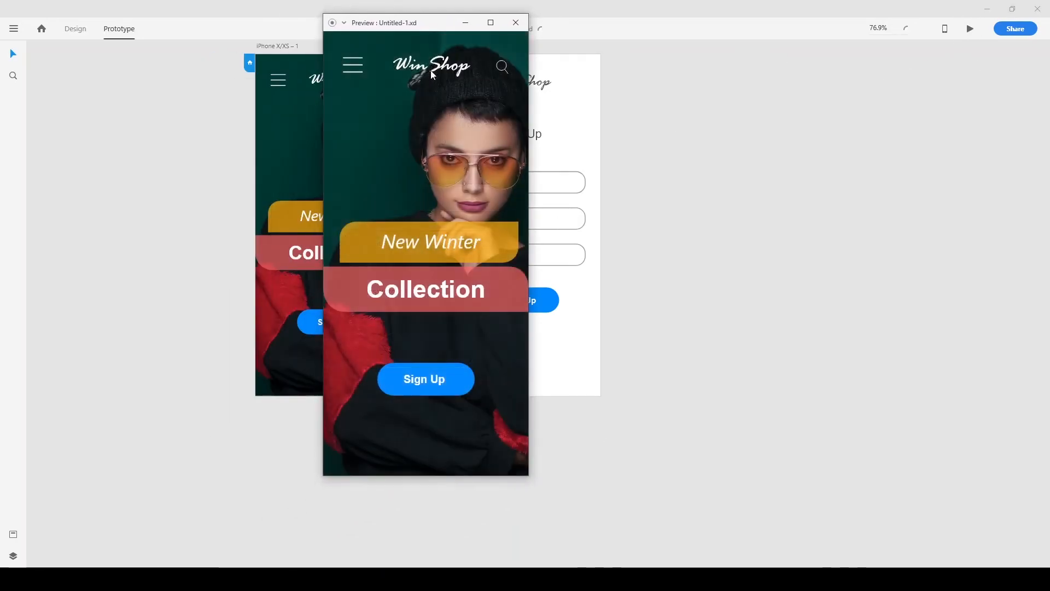
{"action": "left_click", "coordinate": [433, 380]}
{"action": "left_click", "coordinate": [516, 22]}
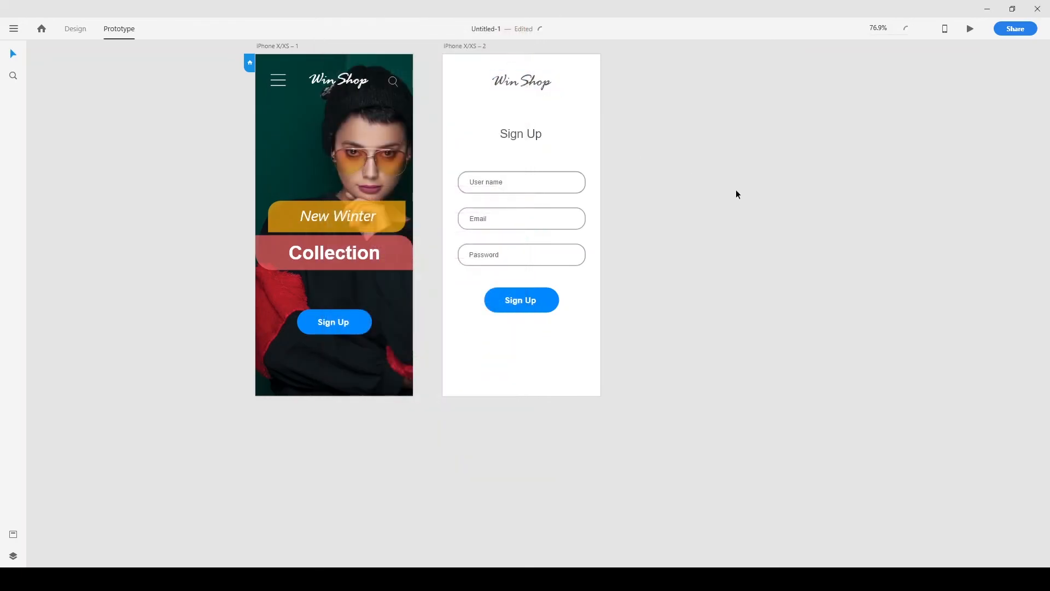
{"action": "scroll", "coordinate": [728, 189], "scroll_direction": "down", "scroll_amount": 2}
{"action": "scroll", "coordinate": [750, 198], "scroll_direction": "up", "scroll_amount": 2}
{"action": "scroll", "coordinate": [415, 207], "scroll_direction": "down", "scroll_amount": 4}
{"action": "key", "text": "ctrl+0"}
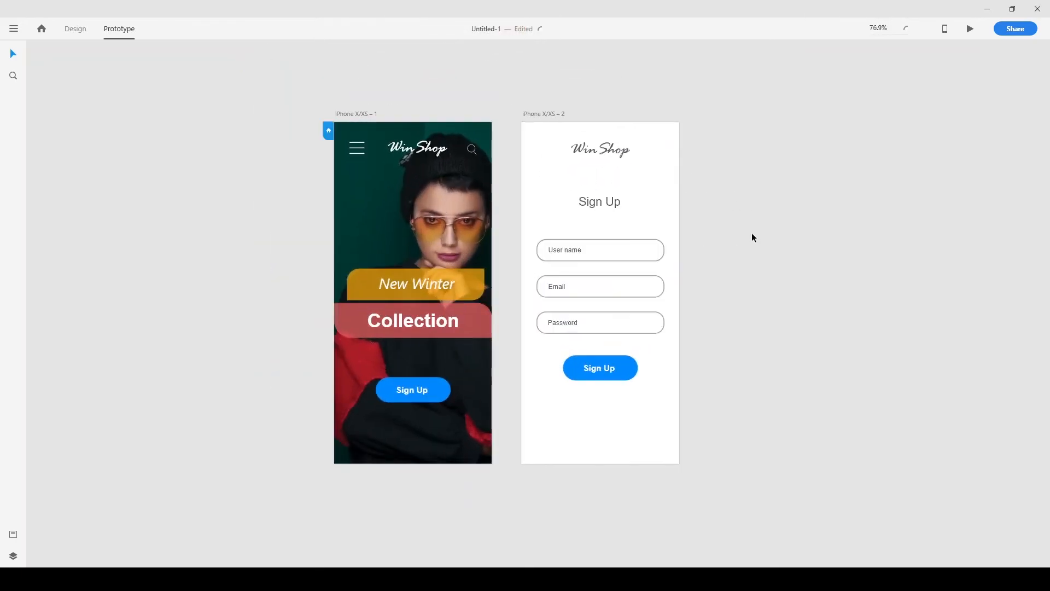